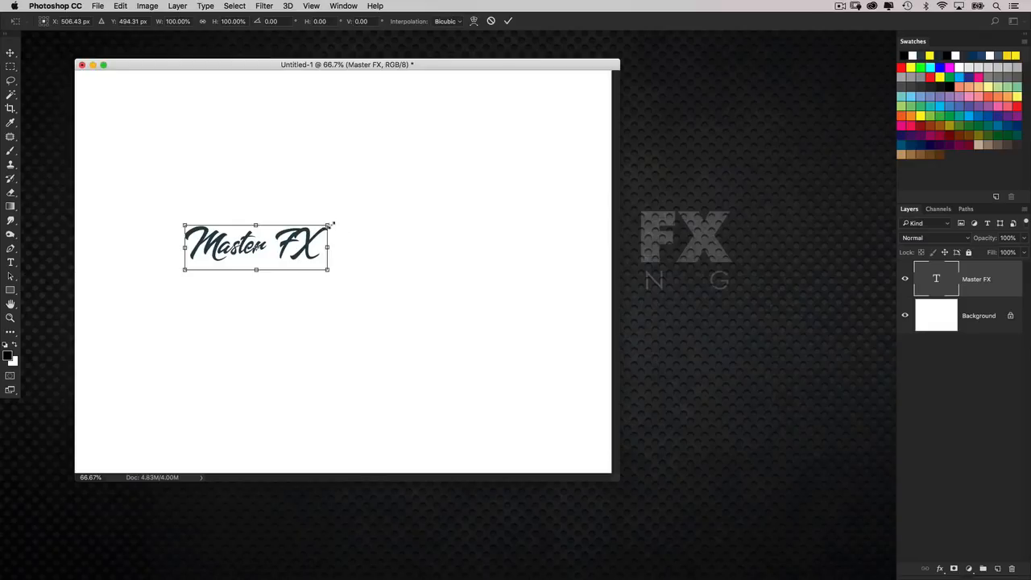
Enlarge the Master FX text to about 136 pt and move it slightly lower on the canvas.
key("Return")
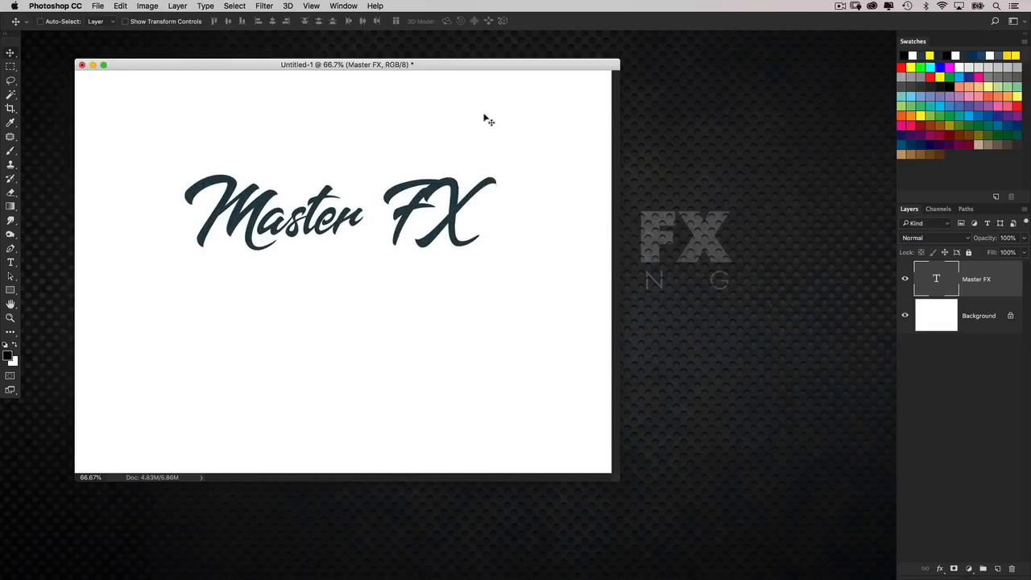
double_click(945, 282)
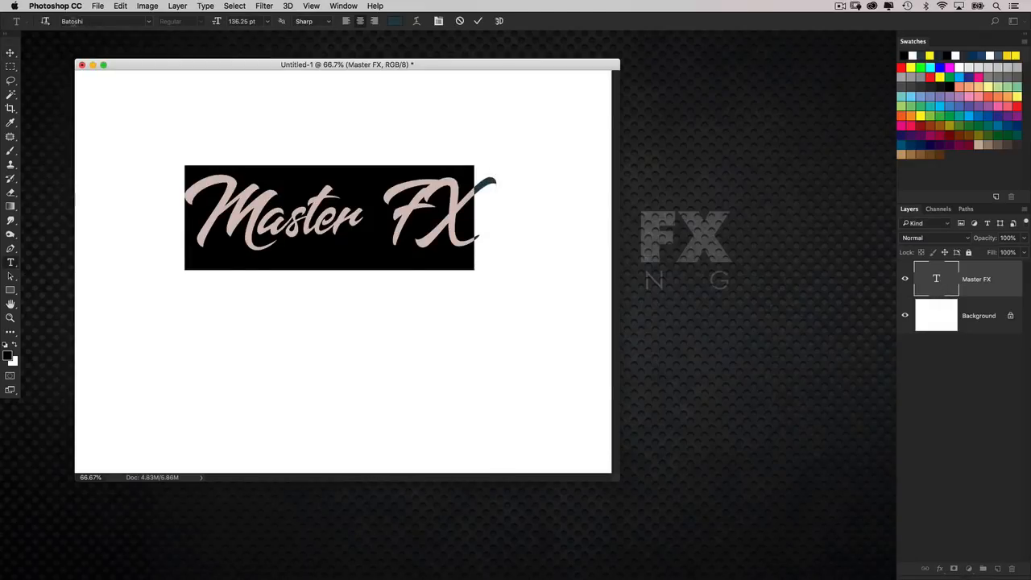
left_click(89, 21)
left_click(10, 52)
left_click_drag(367, 232, 371, 263)
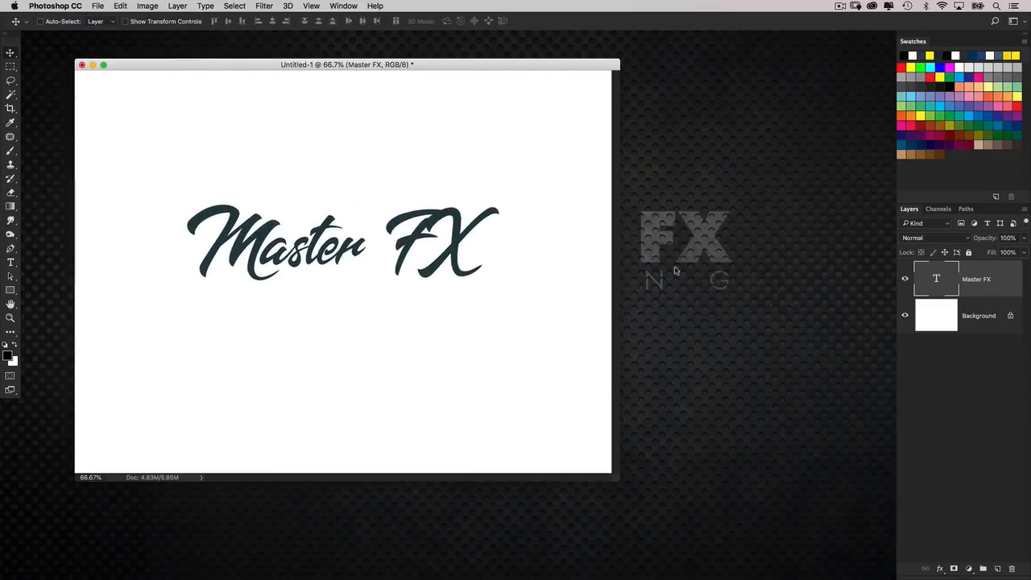
Reduce the font size of the letter X in the Master FX text to 103.5 pt.
double_click(946, 279)
left_click_drag(478, 241, 443, 235)
key("super+shift+comma")
key("super+shift+comma")
key("super+shift+comma")
key("super+shift+comma")
key("super+shift+comma")
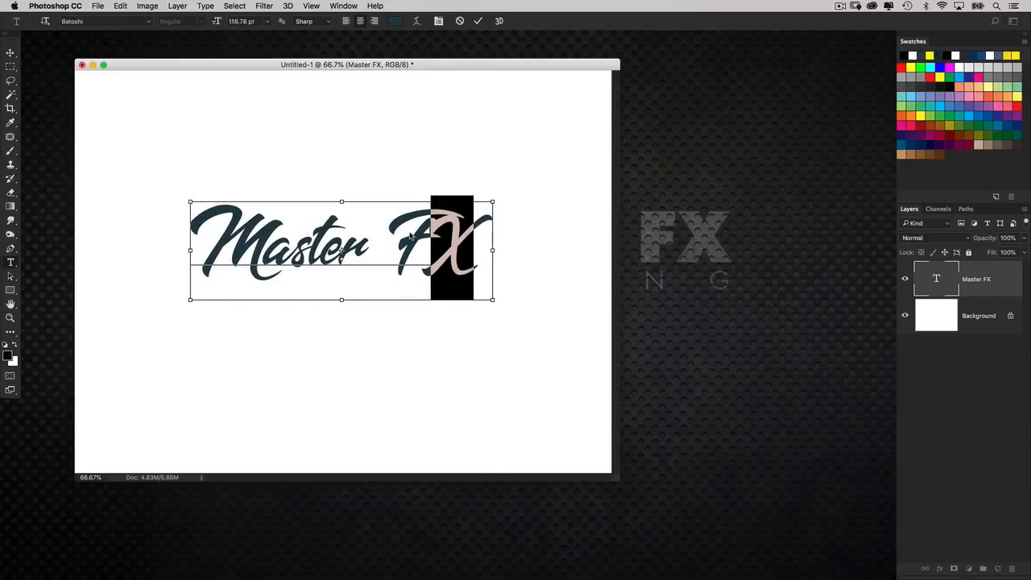
key("super+shift+comma")
key("super+shift+comma")
key("super+shift+comma")
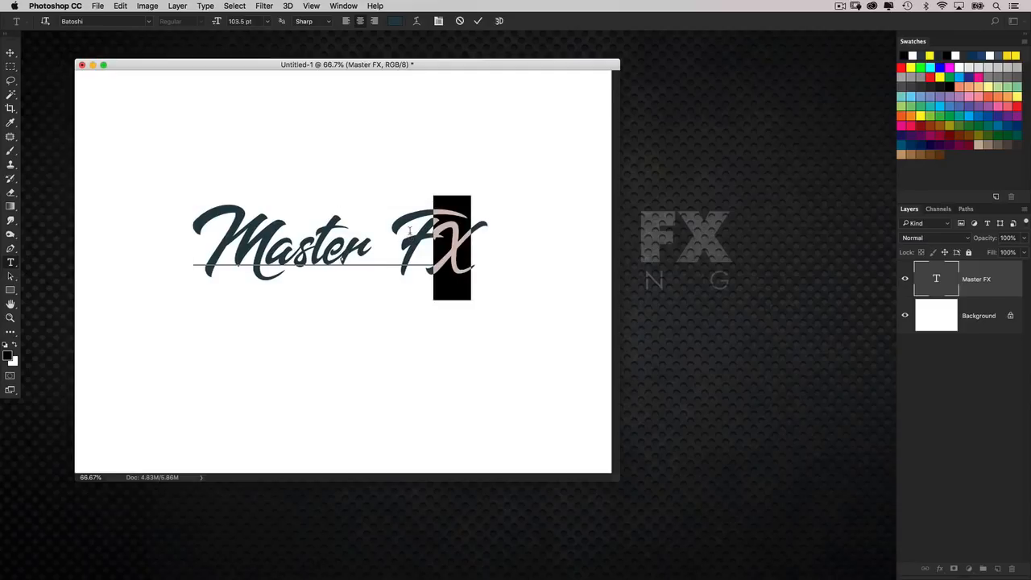
Loosen the kerning between F and X slightly and tighten the gap between Master and FX.
key("Left")
key("alt+Right")
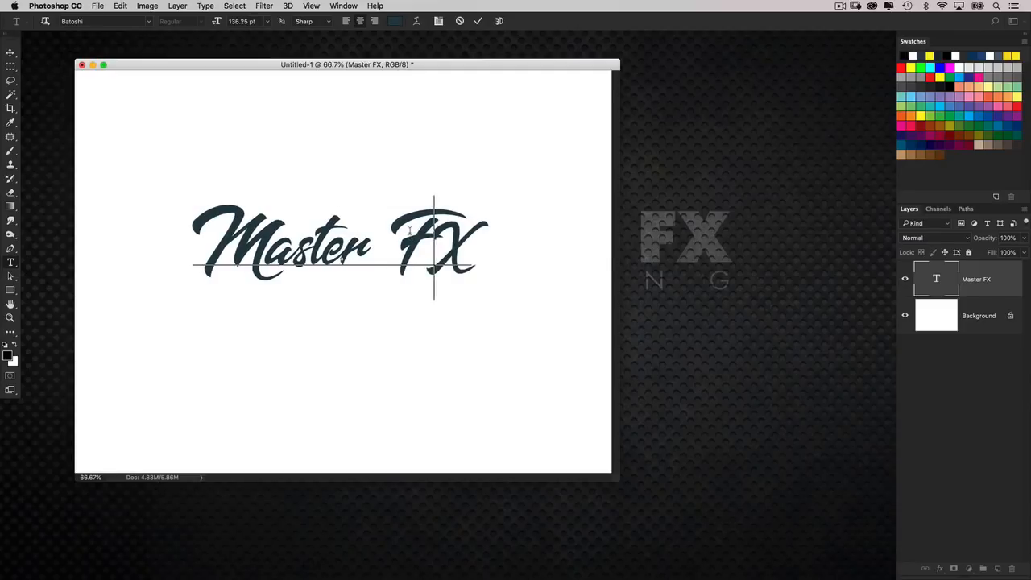
key("Left")
key("alt+Left")
key("alt+Left")
key("alt+Left")
key("alt+Left")
key("alt+Left")
key("alt+Left")
key("alt+Left")
key("alt+Left")
key("super+Return")
Center the Master FX text horizontally and vertically on the canvas.
key("v")
key("super+a")
left_click(272, 21)
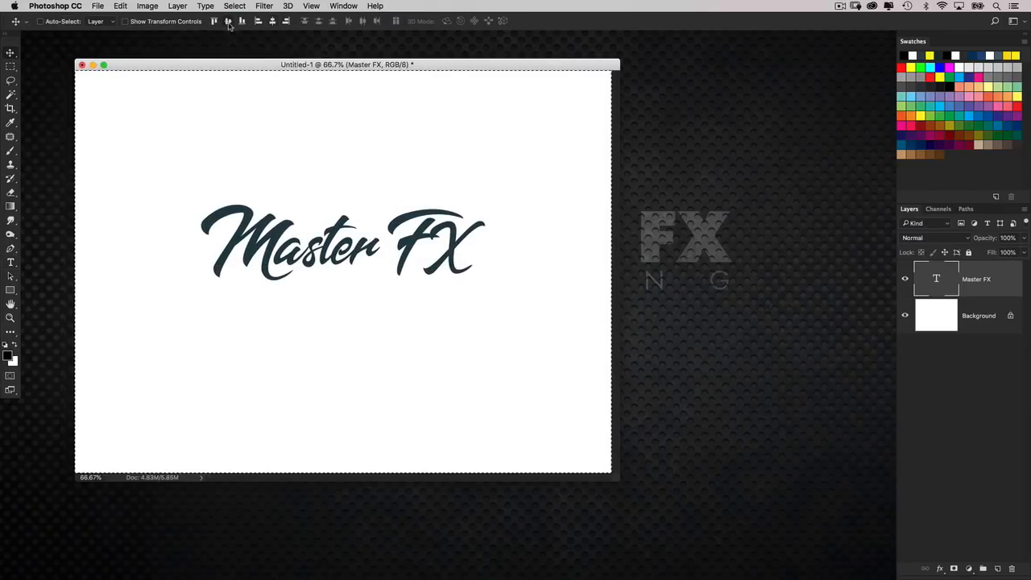
left_click(228, 21)
key("super+d")
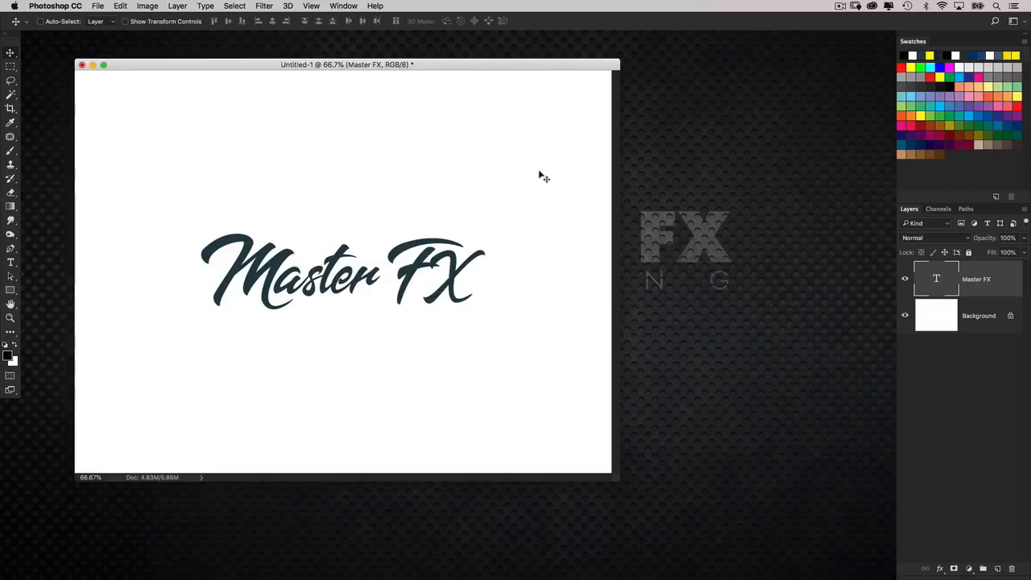
Scale the Master FX text up from its center to about 105%.
key("super+t")
left_click_drag(486, 228, 493, 227, "alt+shift")
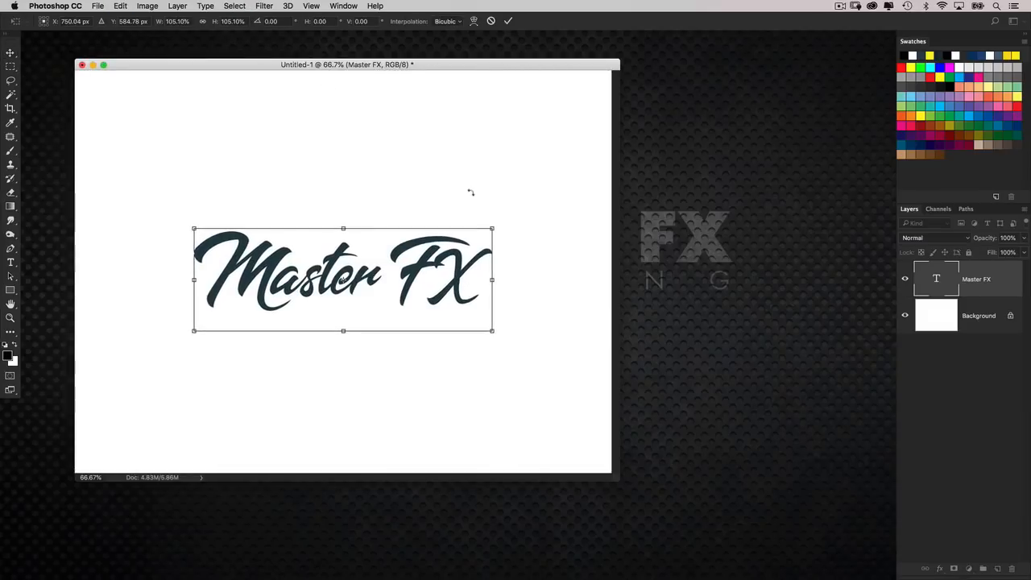
key("Return")
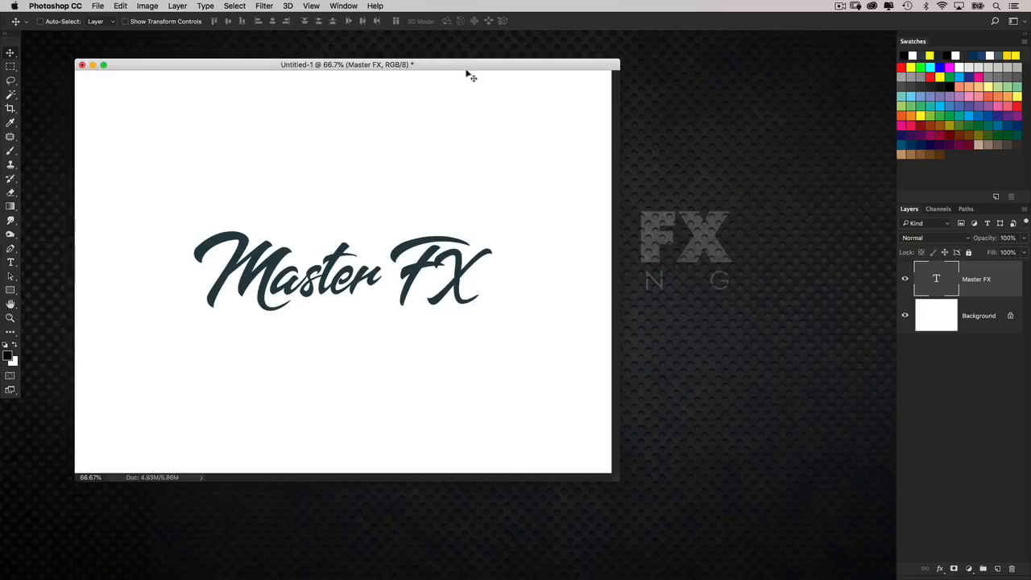
left_click_drag(465, 73, 463, 68)
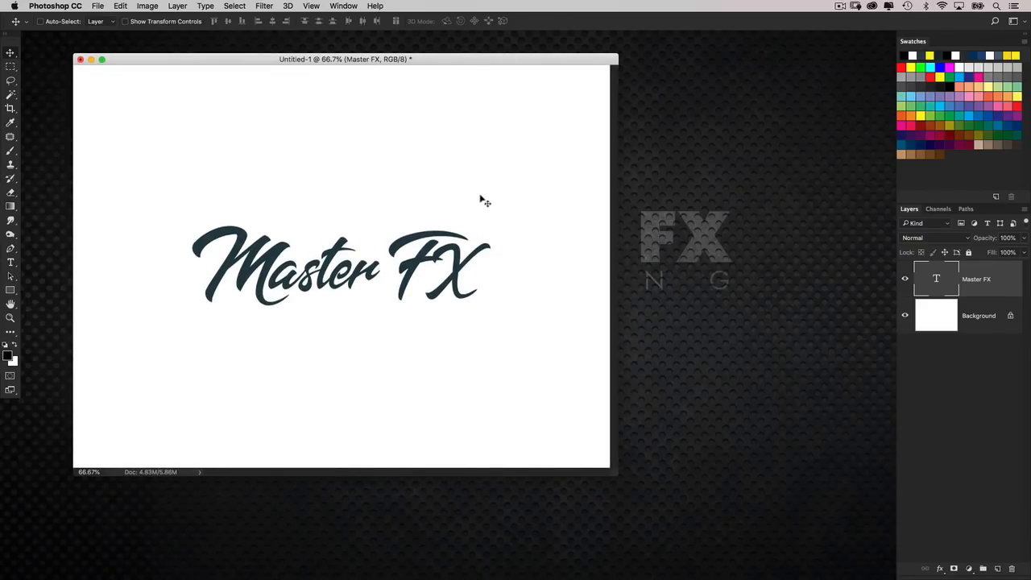
Create a new 3D extrusion from the Master FX layer and show its properties beside the 3D scene list.
left_click(287, 7)
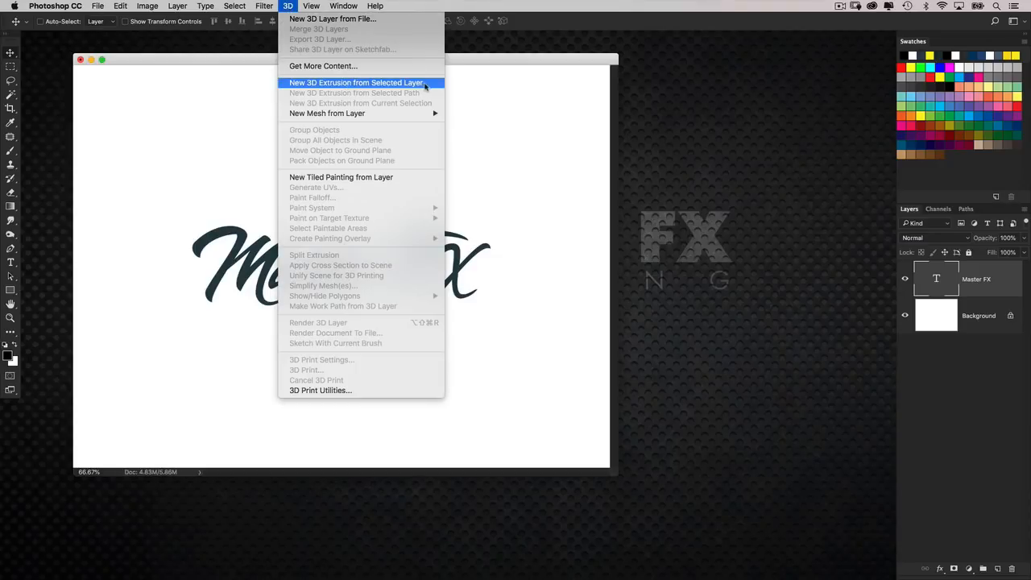
left_click(430, 84)
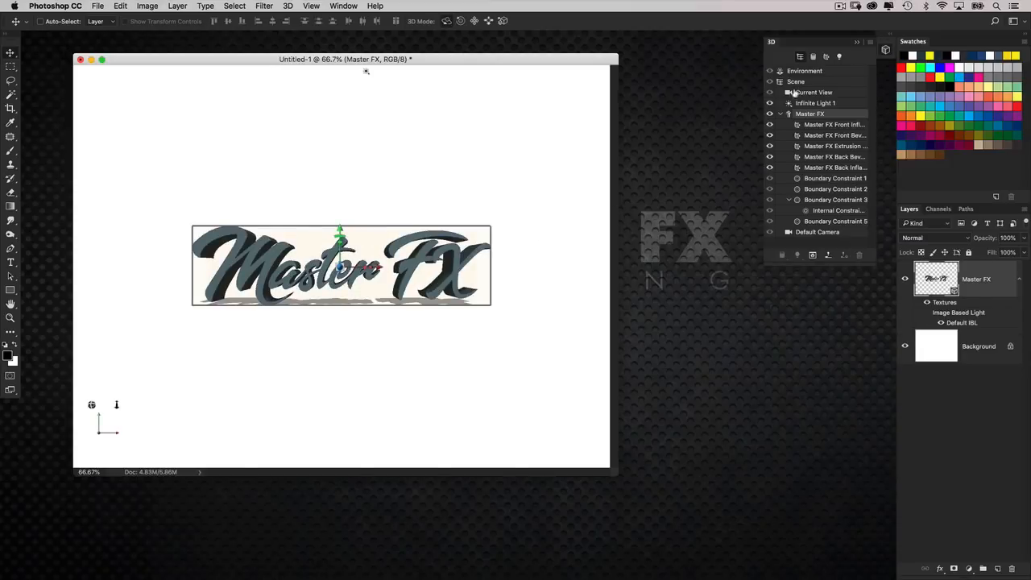
left_click_drag(773, 43, 568, 125)
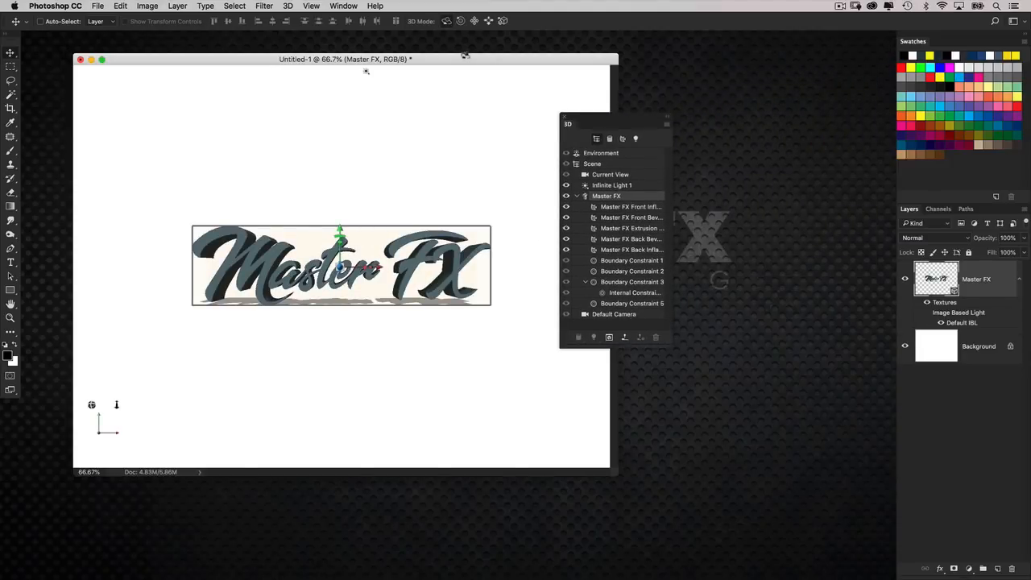
left_click(343, 6)
left_click(395, 317)
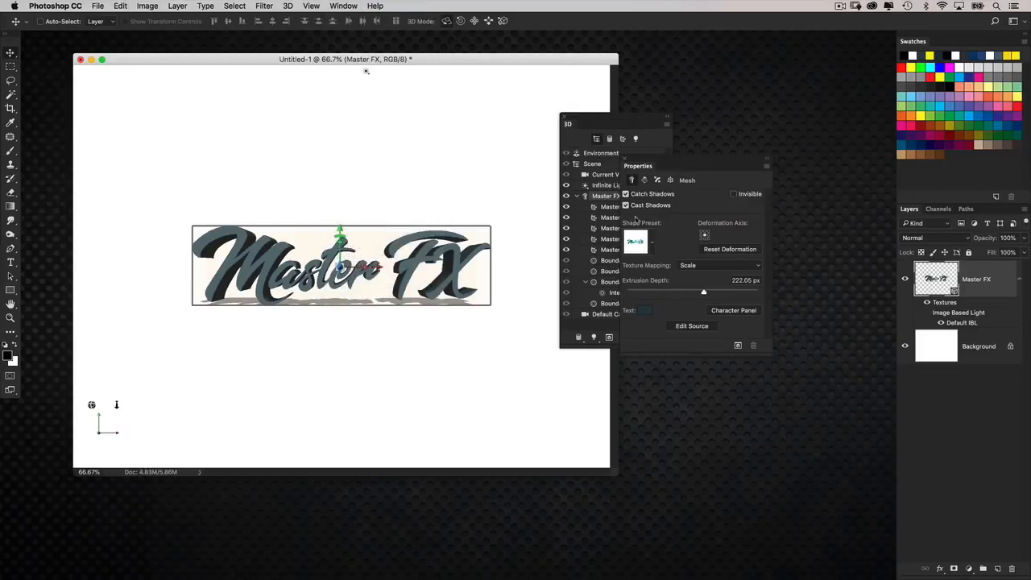
left_click_drag(643, 156, 747, 244)
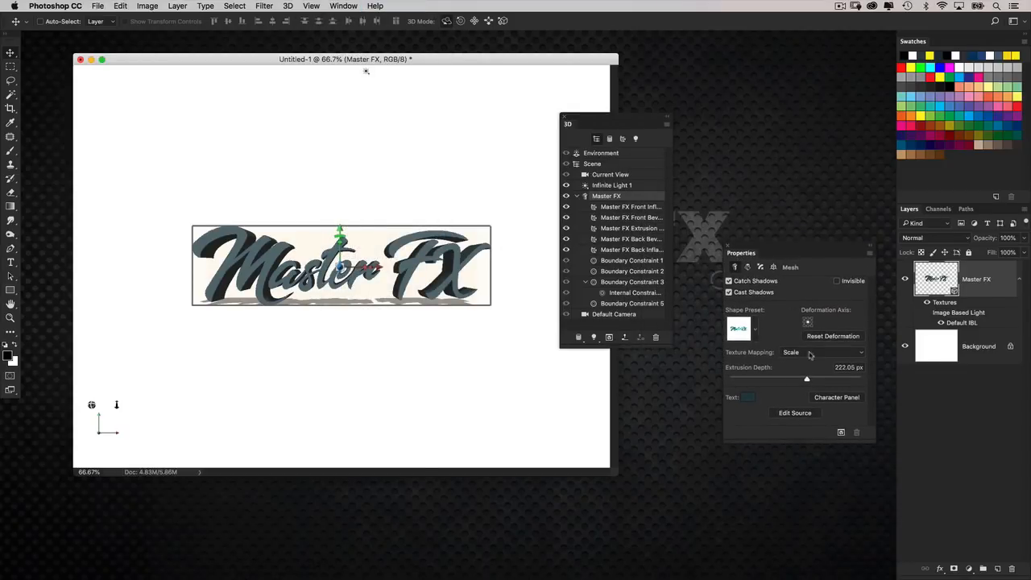
Orbit the camera to an angled view and set the Master FX mesh's extrusion depth to 20 px.
left_click(625, 166)
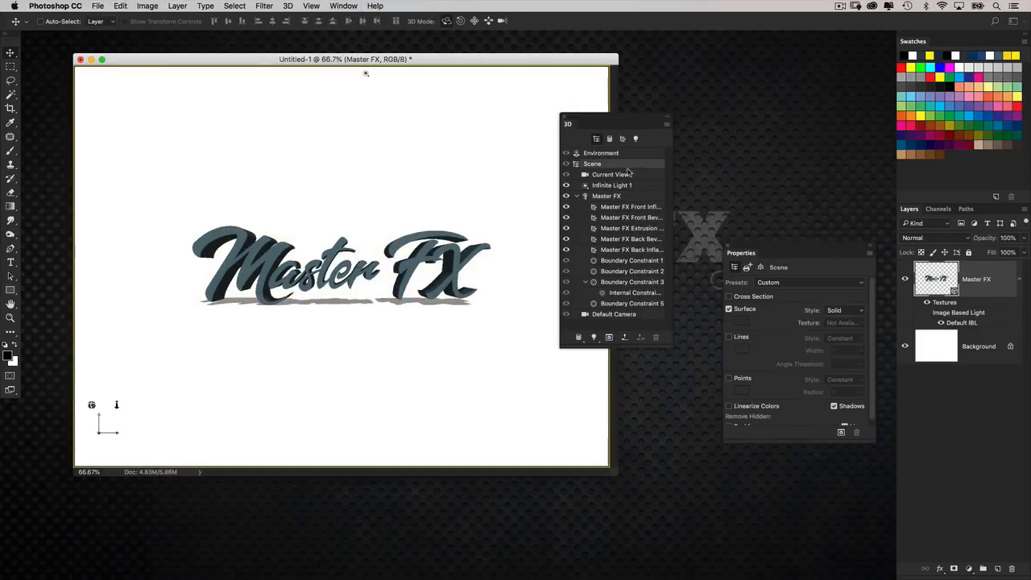
left_click(627, 174)
left_click_drag(449, 129, 403, 175)
left_click(626, 198)
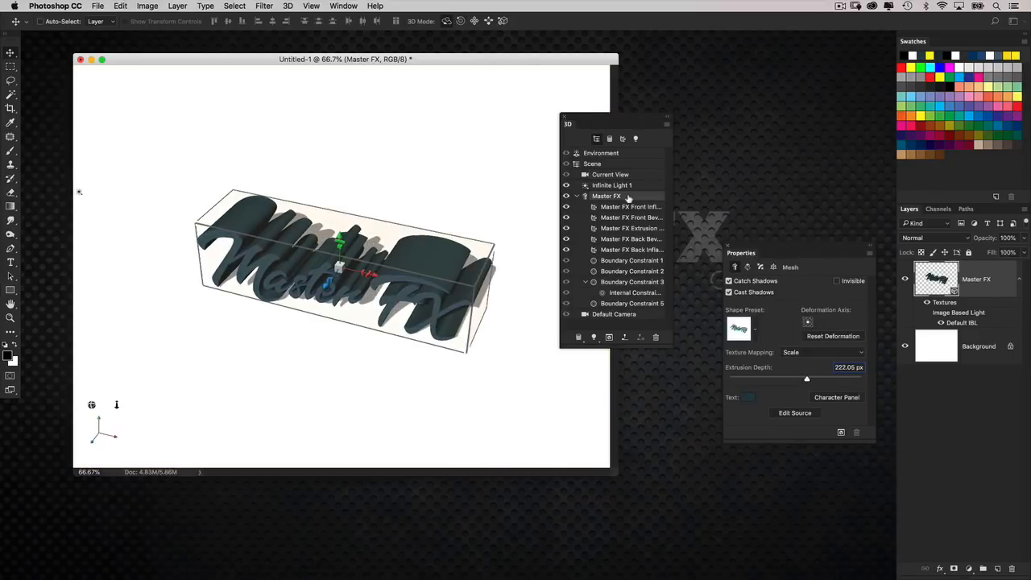
left_click(850, 369)
type("25")
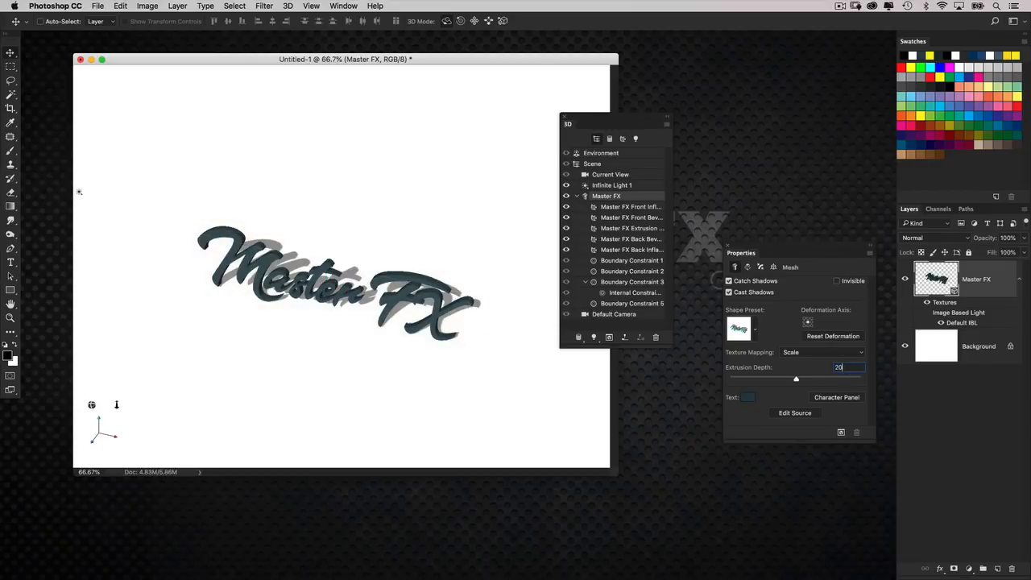
key("Return")
Set the Master FX mesh's extrusion depth to 10 px and return to the Default Camera view.
left_click(630, 197)
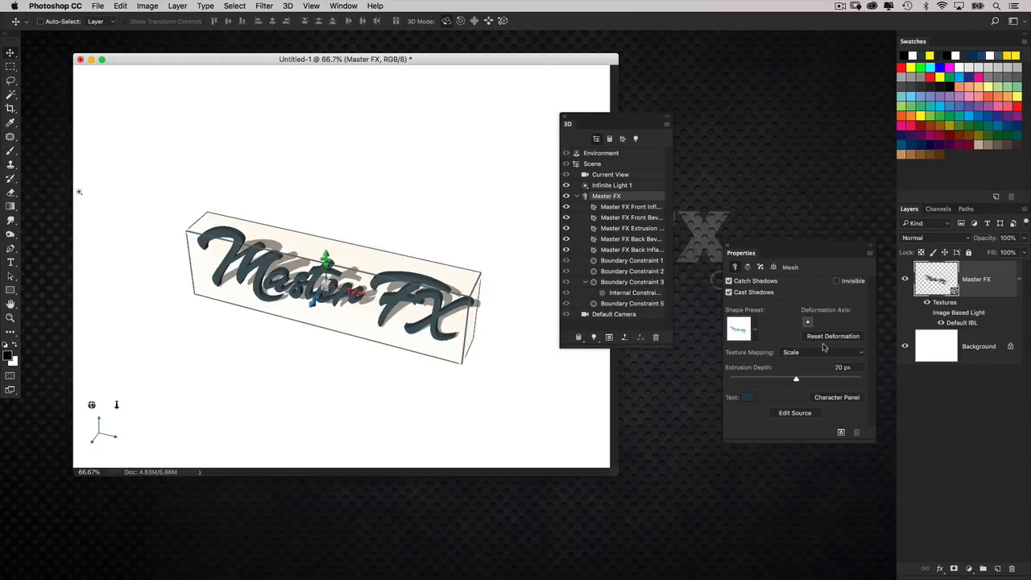
left_click_drag(859, 368, 757, 356)
type("10")
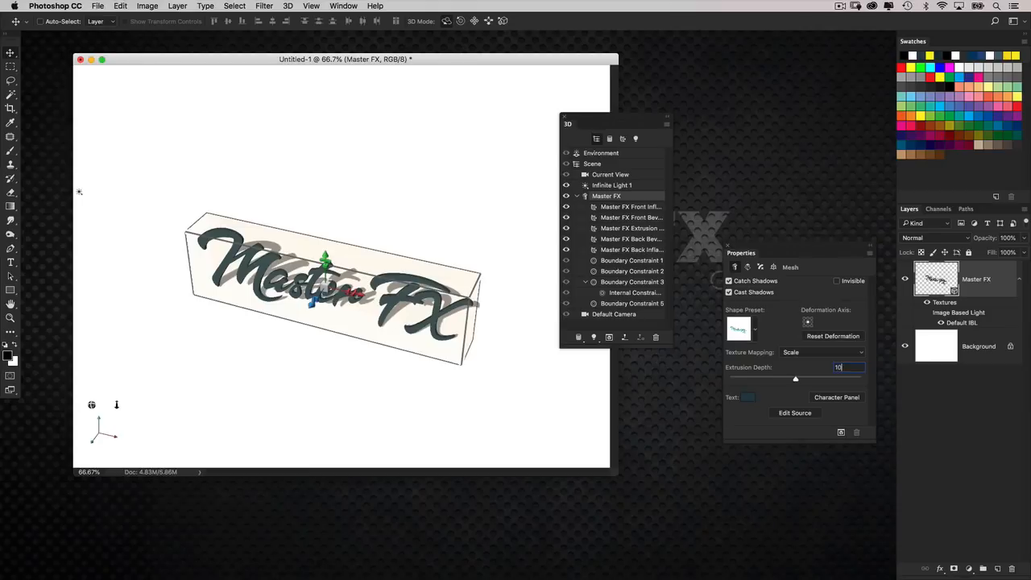
key("Return")
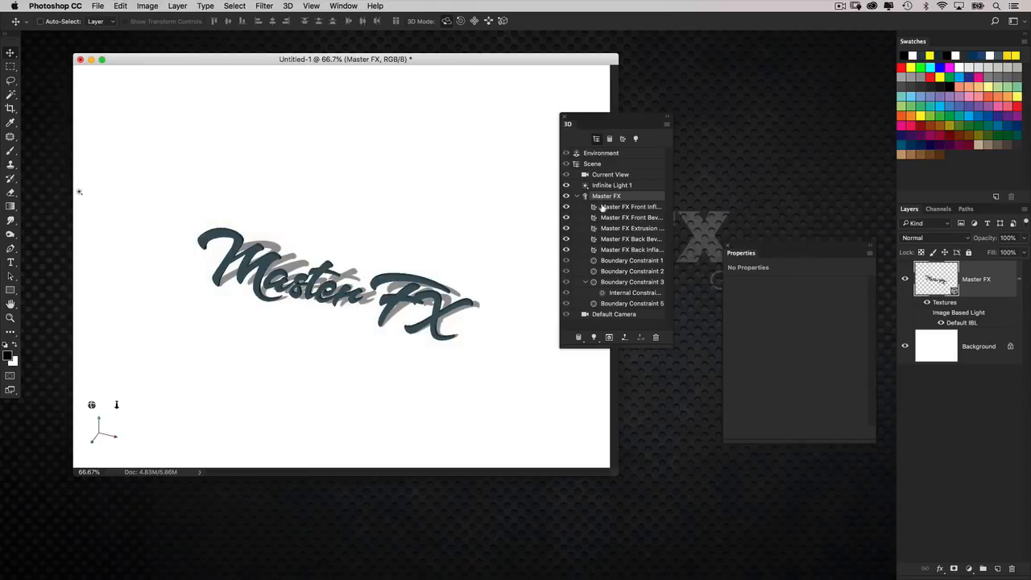
left_click(634, 316)
key("super+plus")
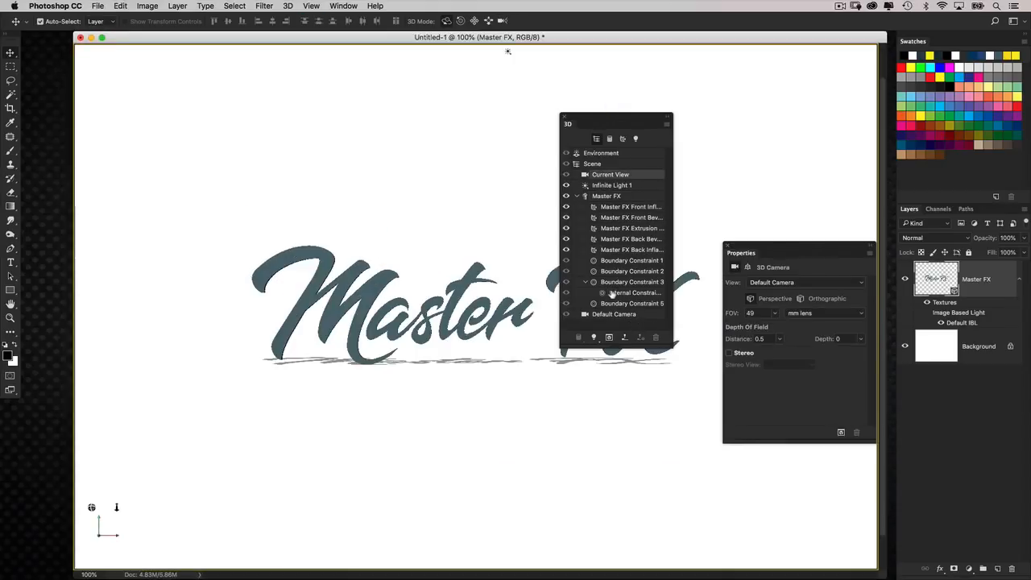
left_click_drag(522, 38, 422, 47)
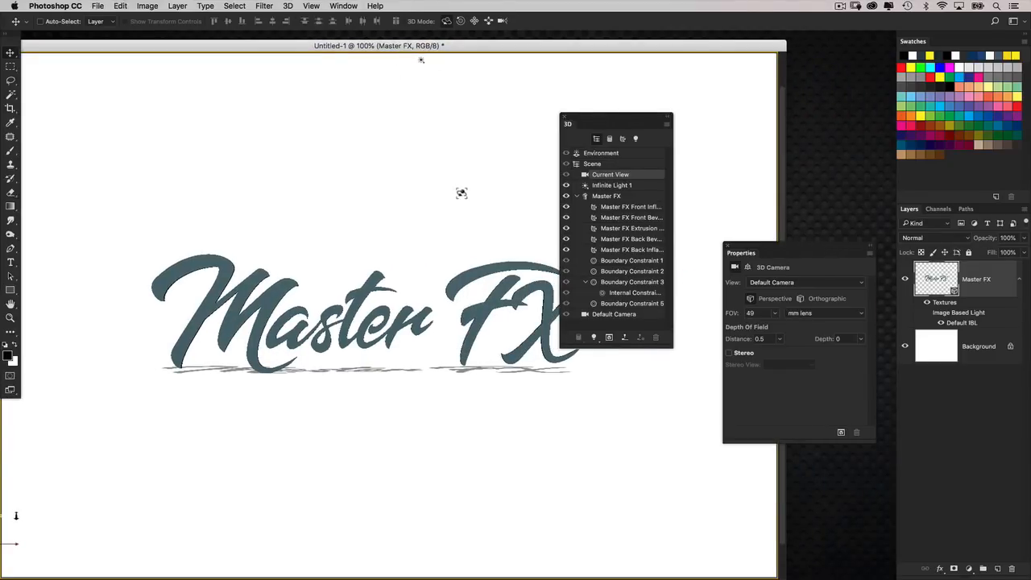
Set the Master FX mesh's cap settings to apply to the Front and Back sides.
left_click(626, 197)
left_click_drag(744, 251, 727, 154)
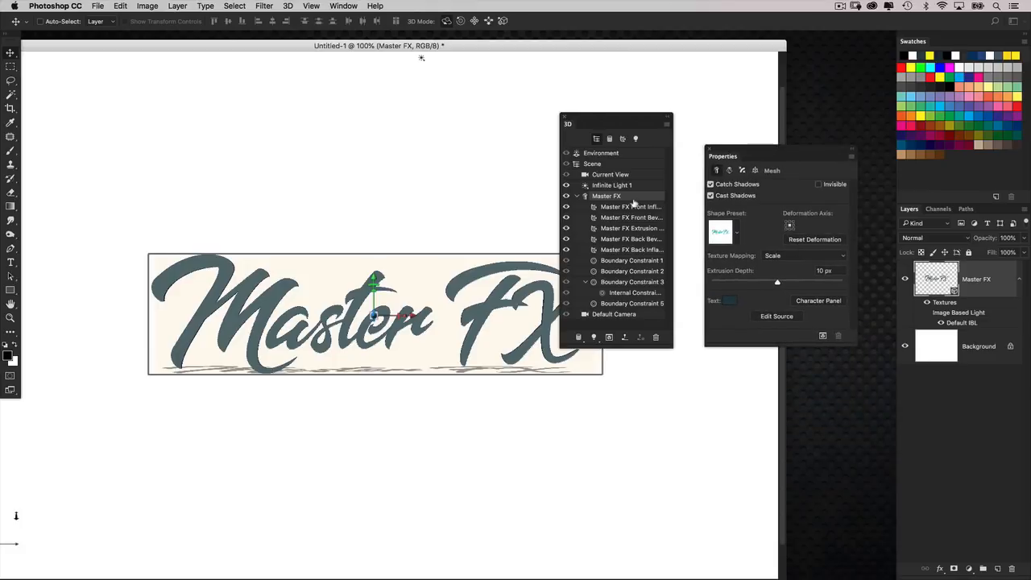
mouse_move(730, 157)
left_mouse_down()
mouse_move(720, 152)
mouse_move(736, 147)
left_mouse_up()
left_click(736, 166)
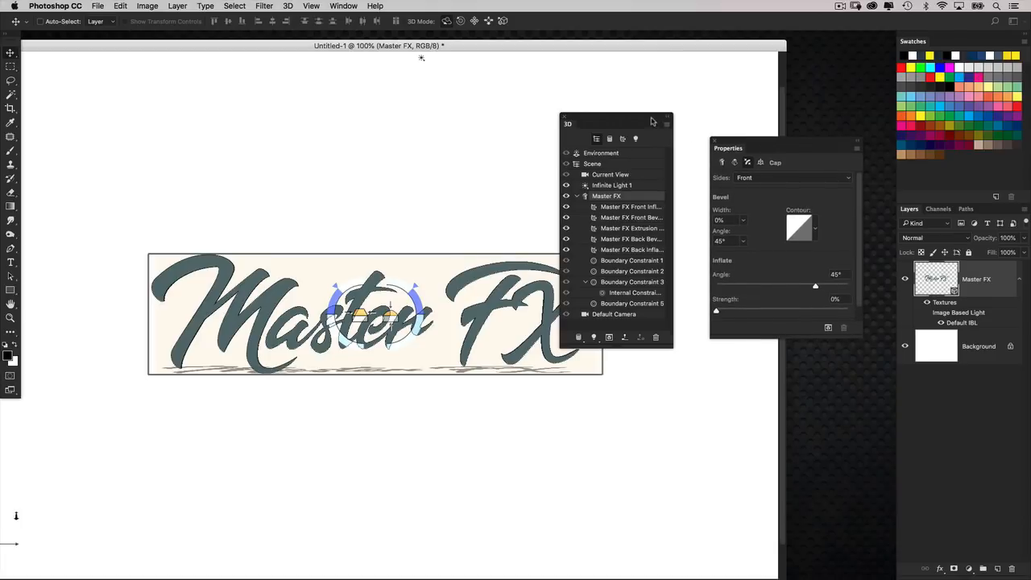
left_click_drag(652, 121, 688, 129)
left_click_drag(754, 146, 778, 144)
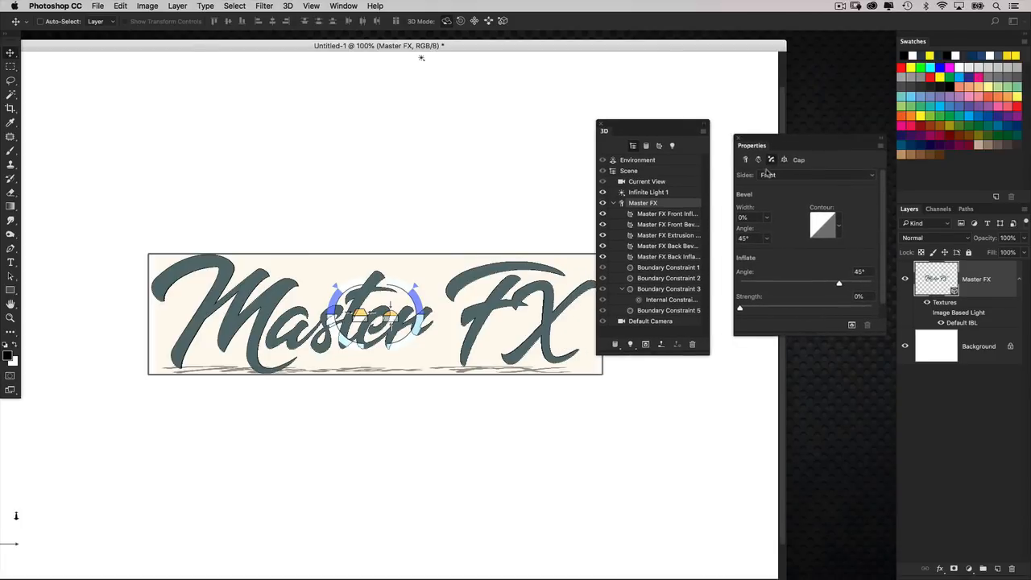
left_click(769, 176)
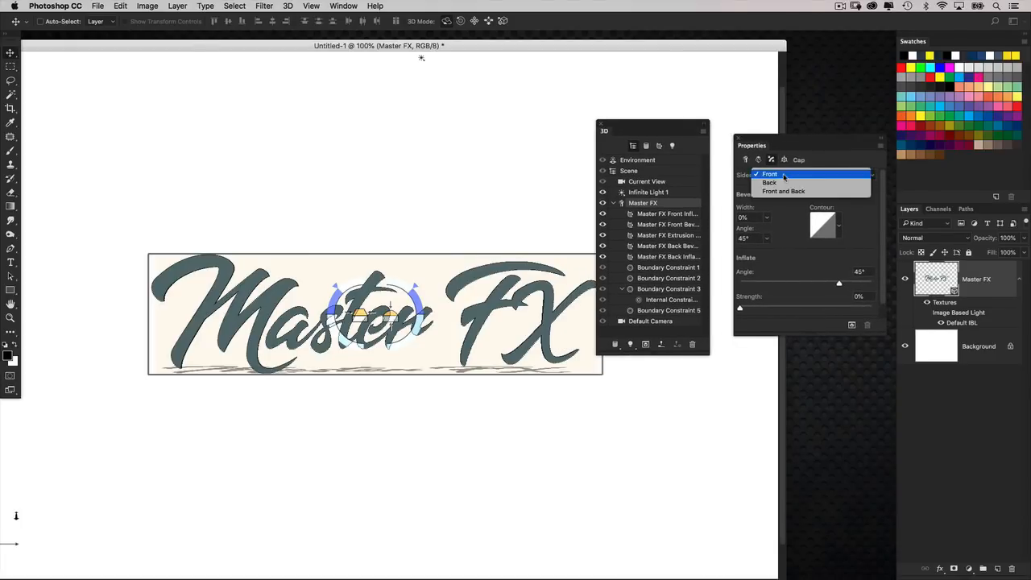
left_click(804, 192)
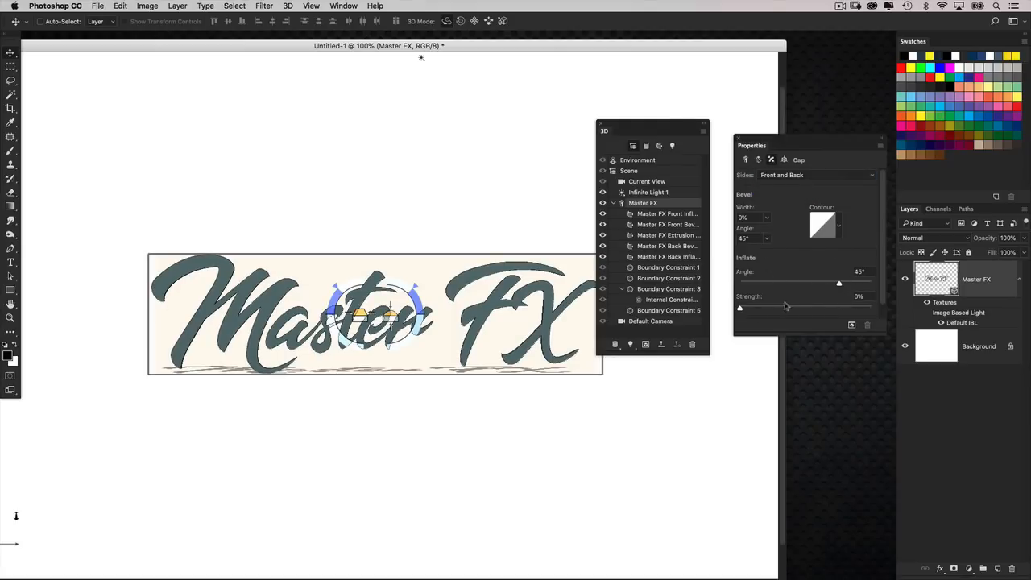
Set the cap's inflate strength to 7% and inspect the lettering from an angled view.
left_click(855, 296)
type("7")
key("Return")
left_click(649, 182)
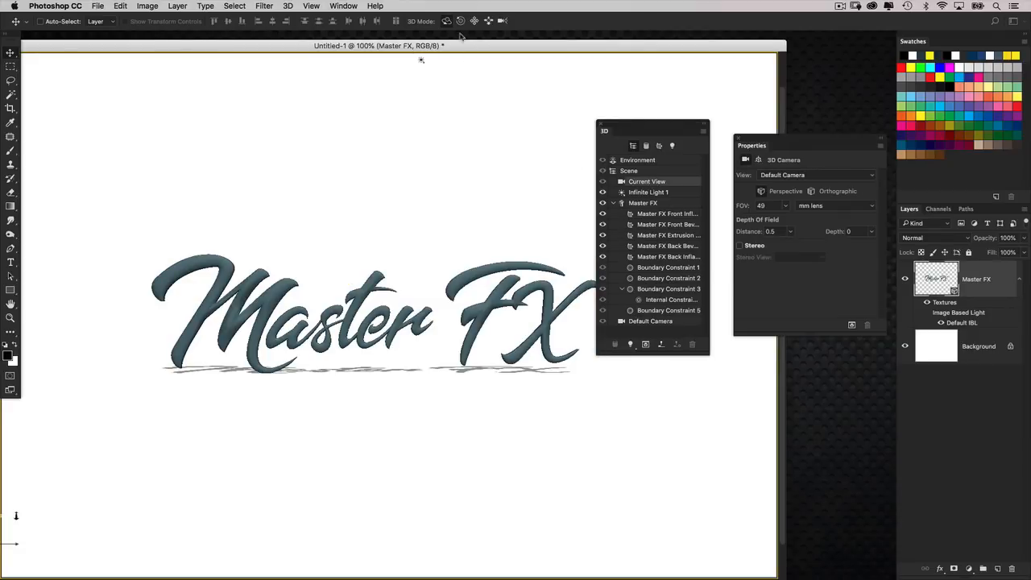
left_click_drag(549, 187, 491, 227)
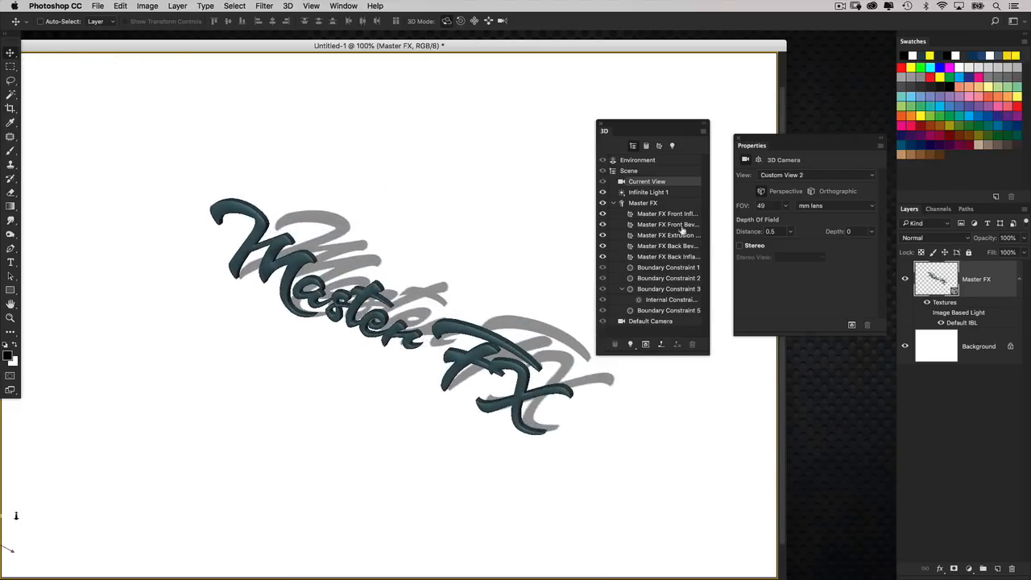
left_click(661, 321)
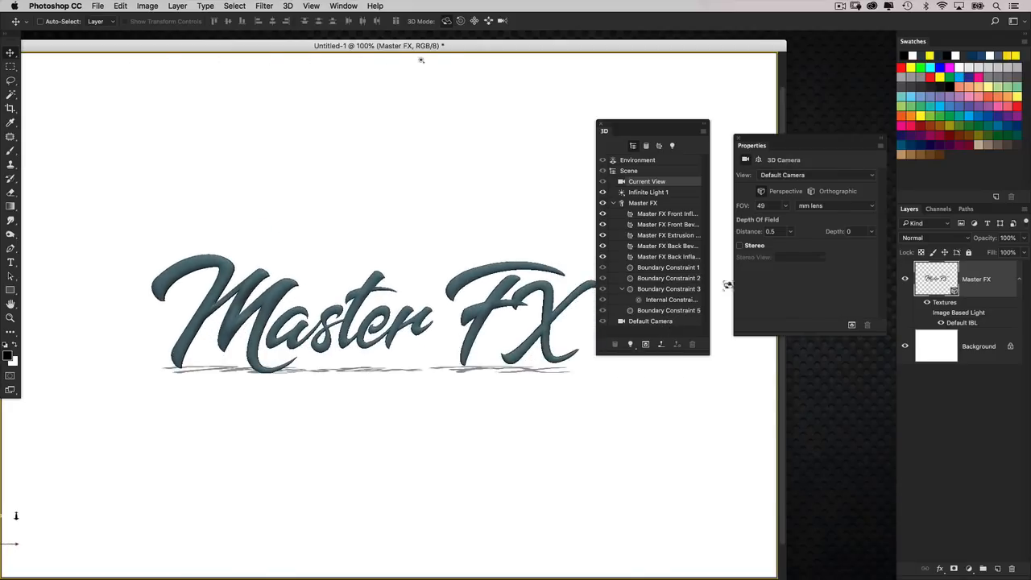
Set the inflate angle of the Master FX mesh's cap to 55°.
left_click(665, 203)
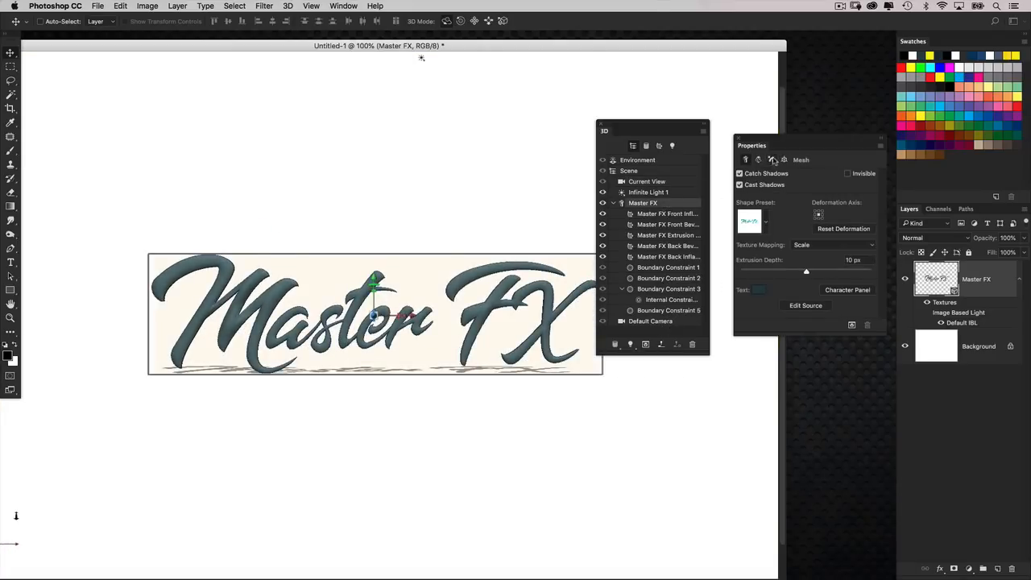
left_click(771, 160)
left_click(858, 272)
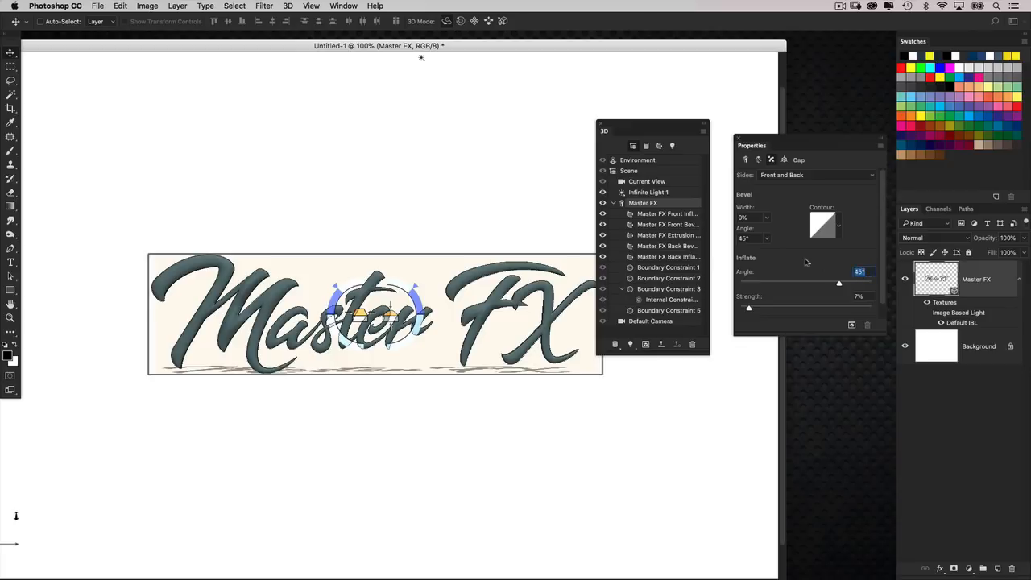
type("55")
key("Return")
key("super+minus")
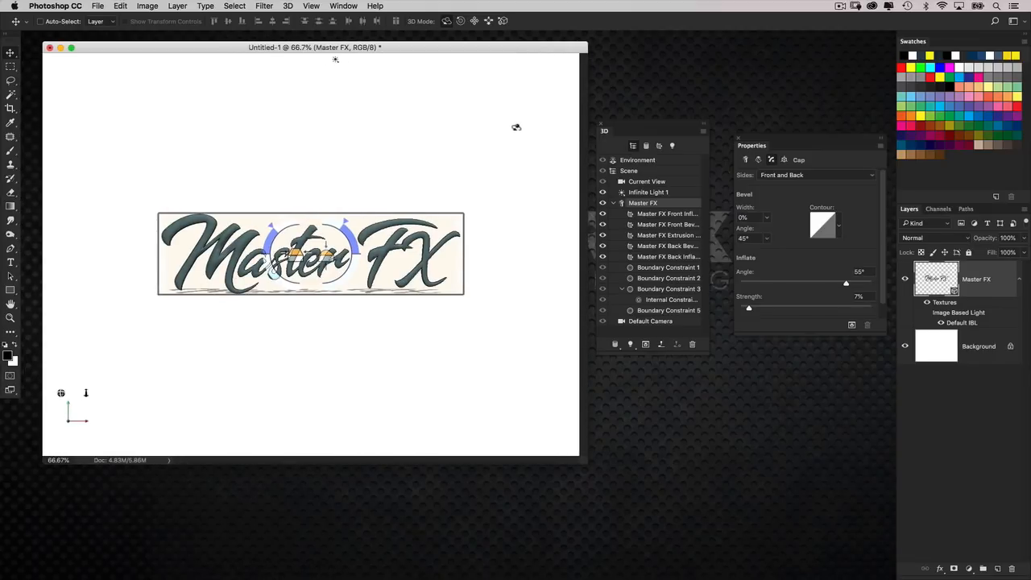
Save the document to the Desktop as a Photoshop file named master_fx_text.
left_click_drag(474, 47, 495, 51)
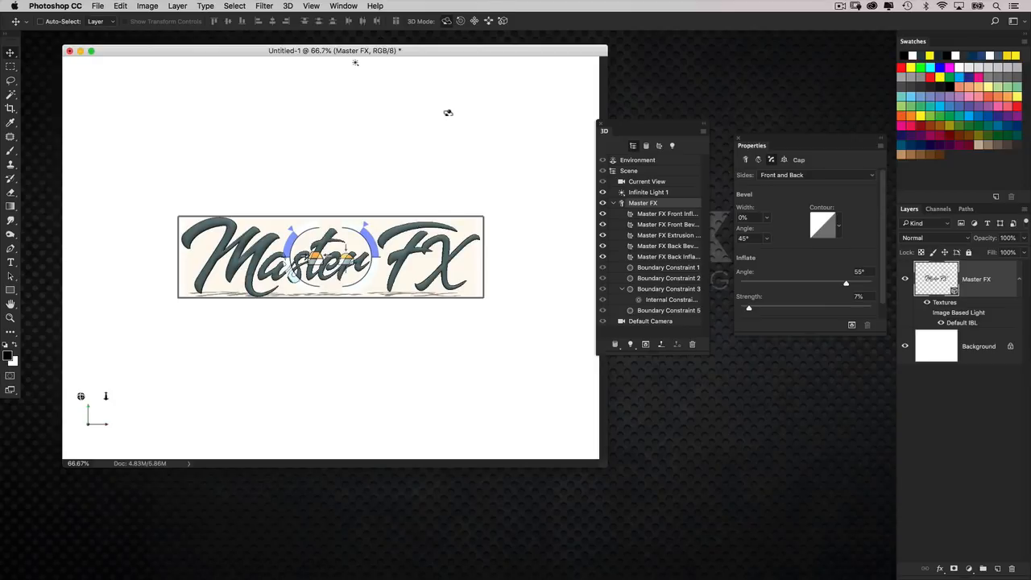
left_click(95, 6)
left_click(121, 117)
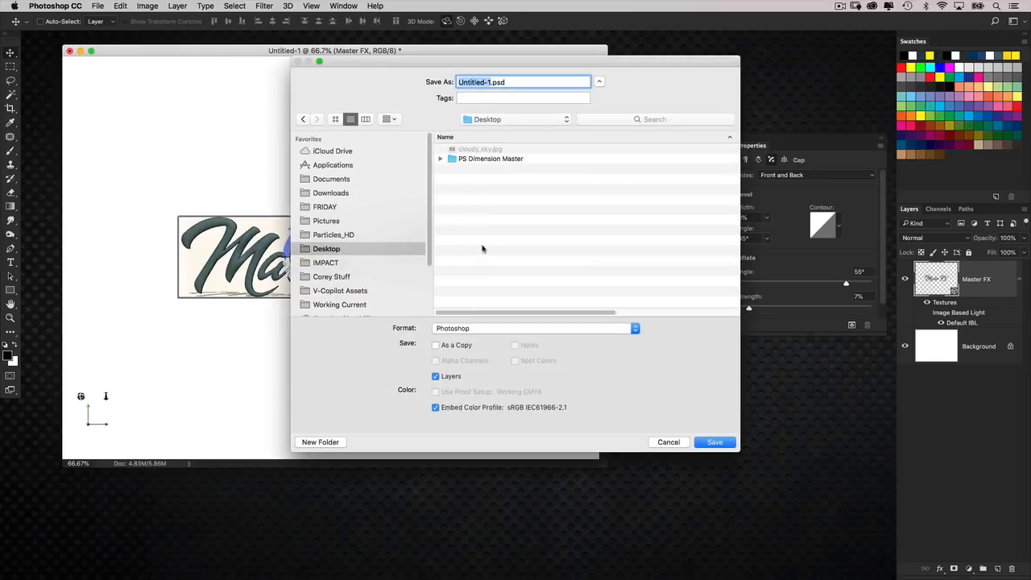
type("master_fx_text")
key("Return")
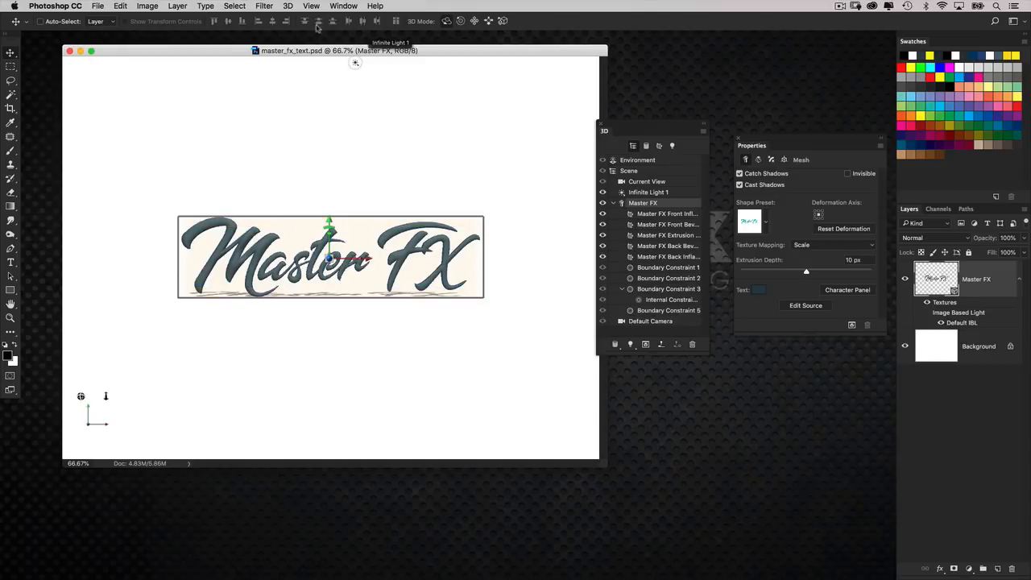
Start exporting the Master FX 3D layer in Wavefront|OBJ format with the textures in their original formats.
left_click(289, 7)
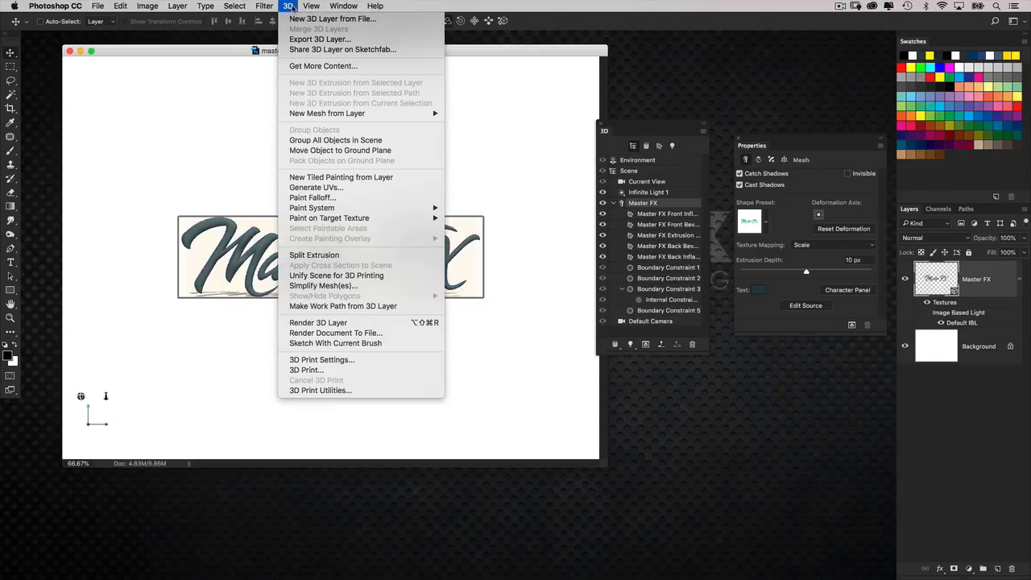
left_click(362, 40)
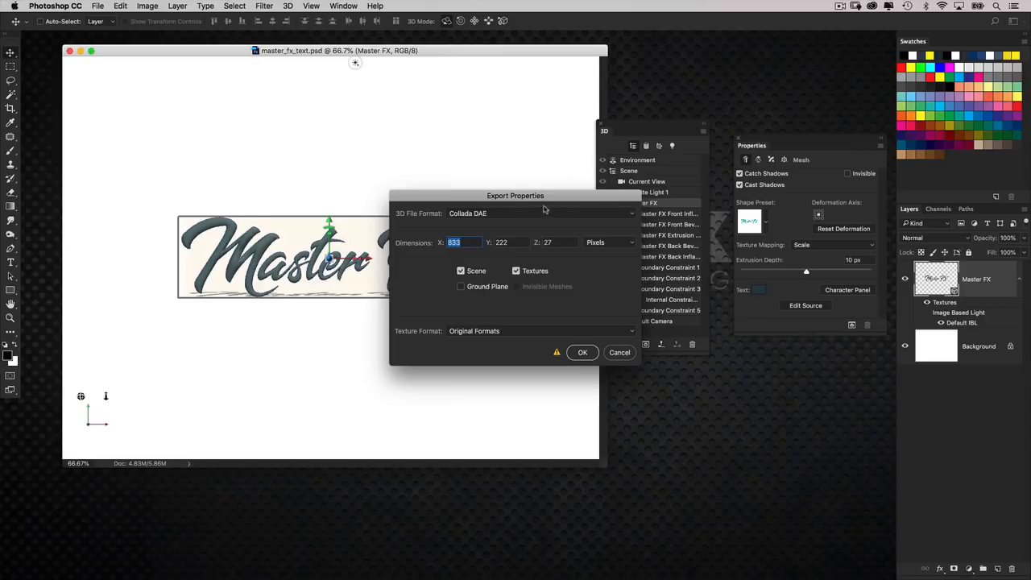
left_click(490, 216)
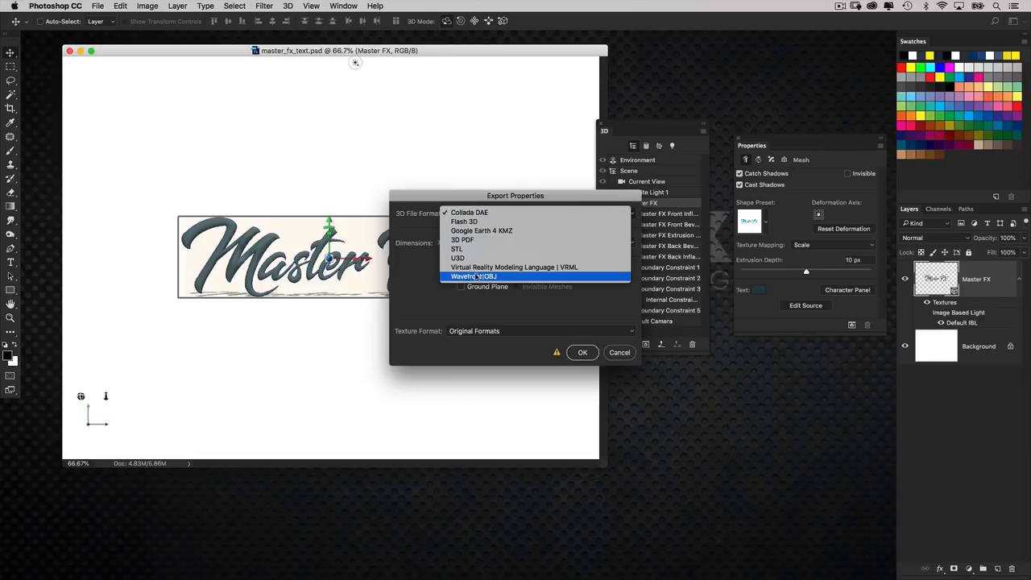
left_click(510, 280)
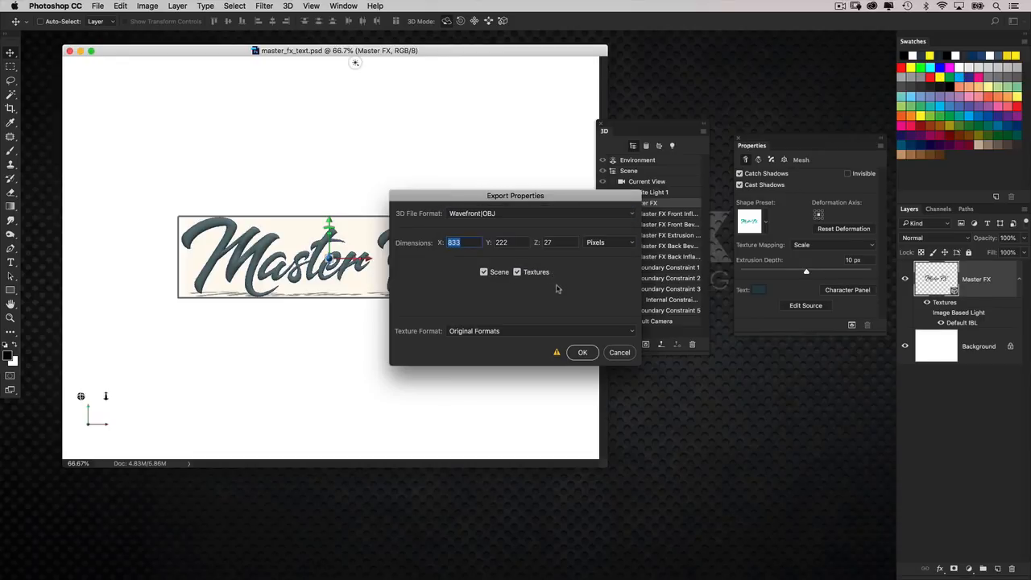
left_click(583, 353)
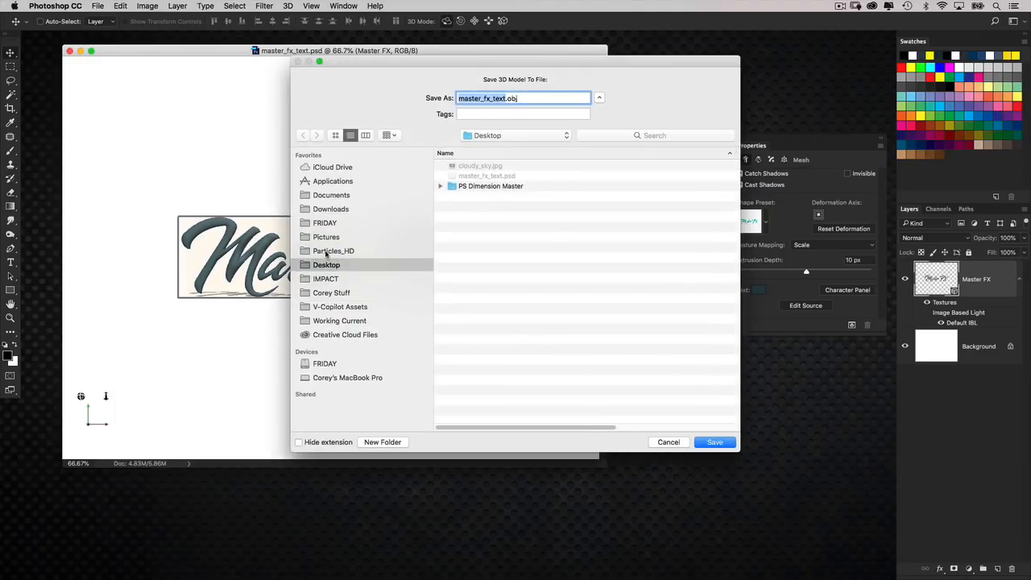
Create a folder named master_scene_3d on the Desktop and save the exported model in it as master_fx_text.obj.
left_click(385, 442)
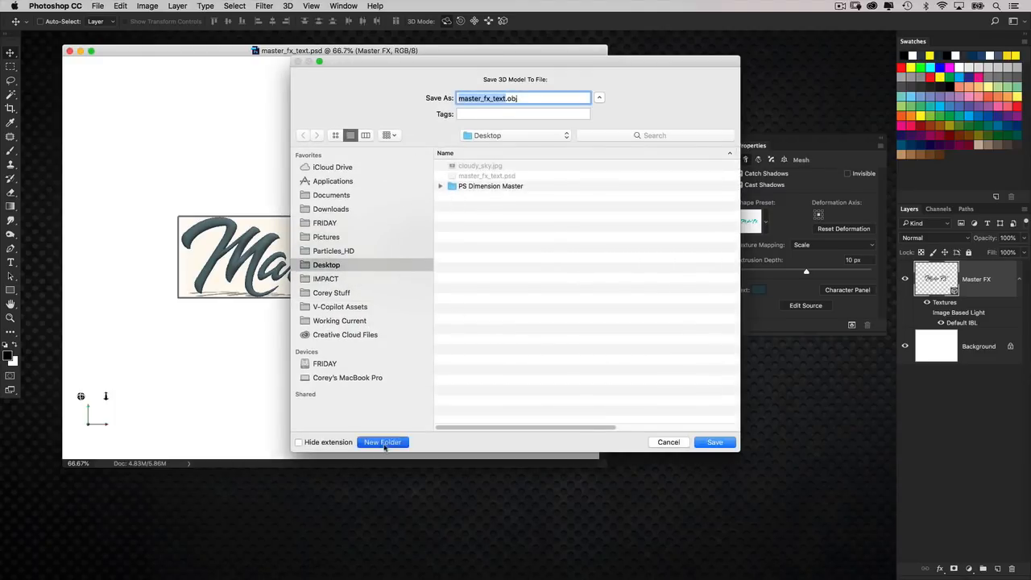
type("master_scene_3d")
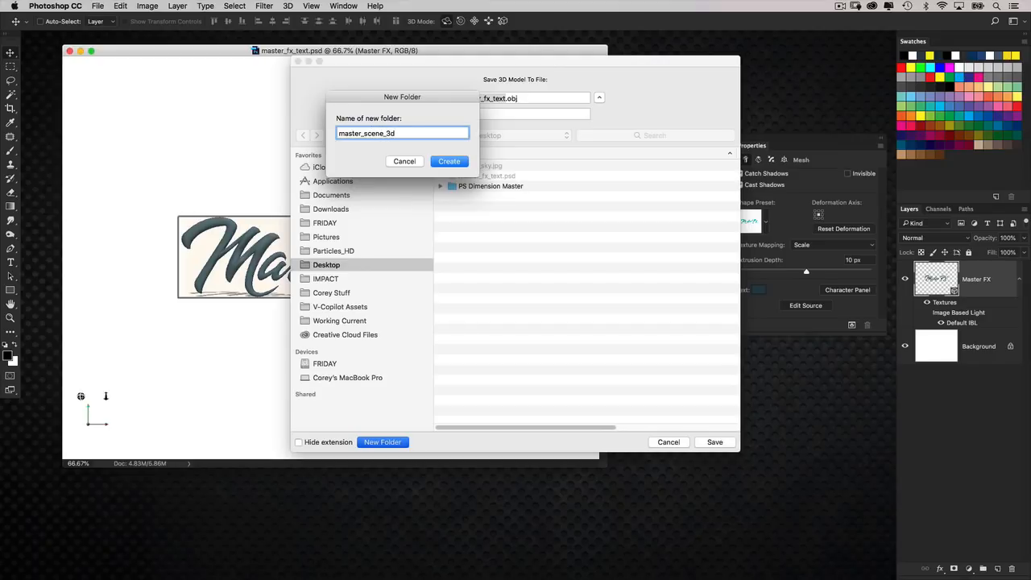
key("Return")
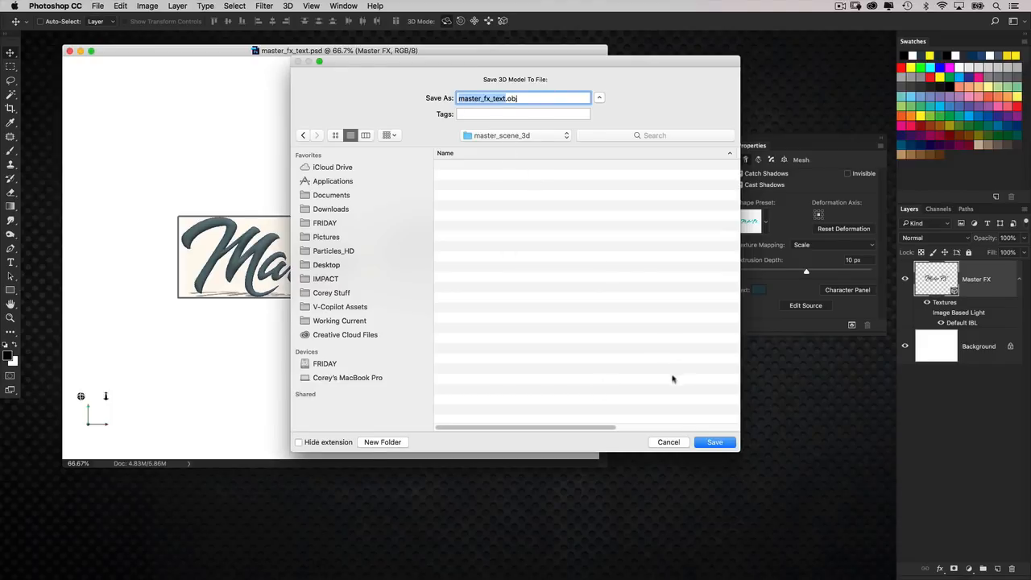
left_click(715, 443)
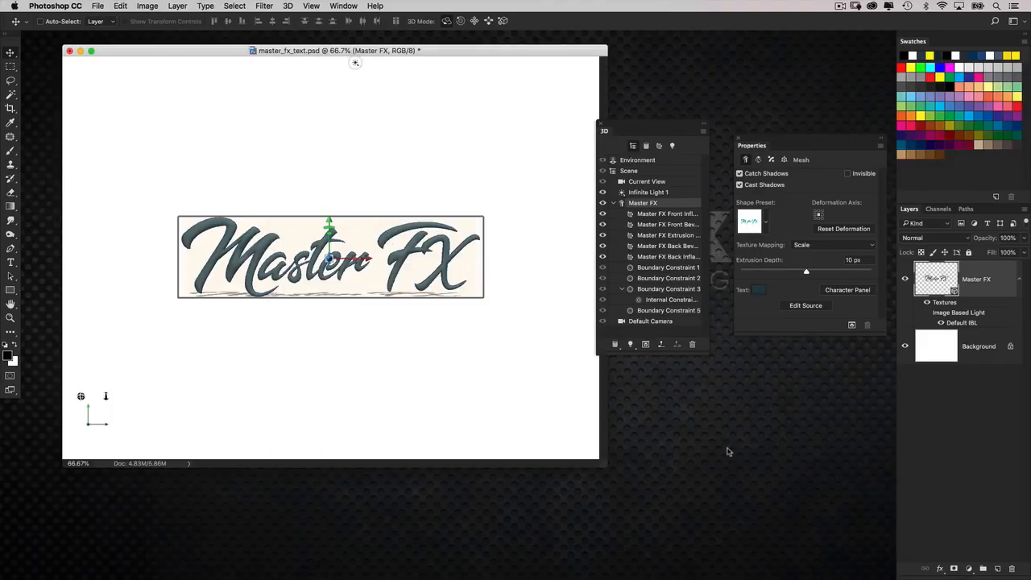
Close the master_fx_text.psd document without saving the changes and quit Photoshop.
left_click(69, 51)
key("super+d")
key("super+q")
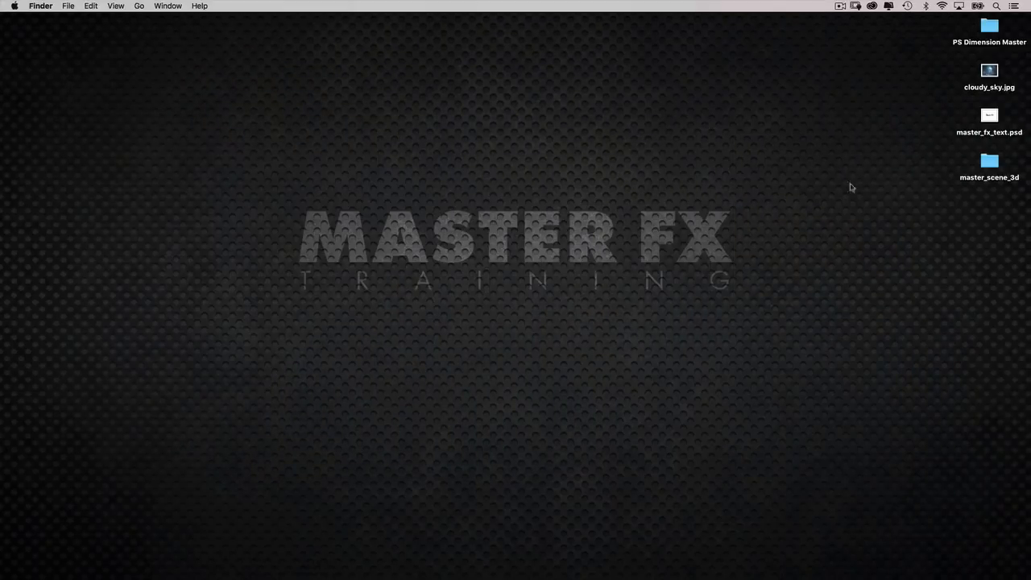
Preview the saved master_fx_text.psd on the Desktop and the exported master_fx_text.obj in the master_scene_3d folder.
left_click(988, 117)
key("space")
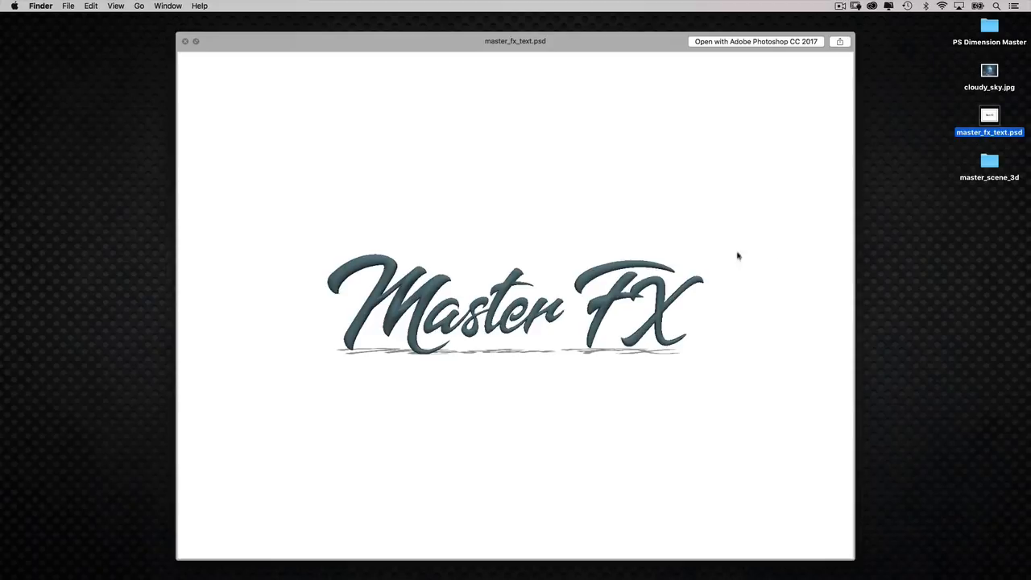
key("space")
double_click(989, 162)
left_click(591, 153)
key("space")
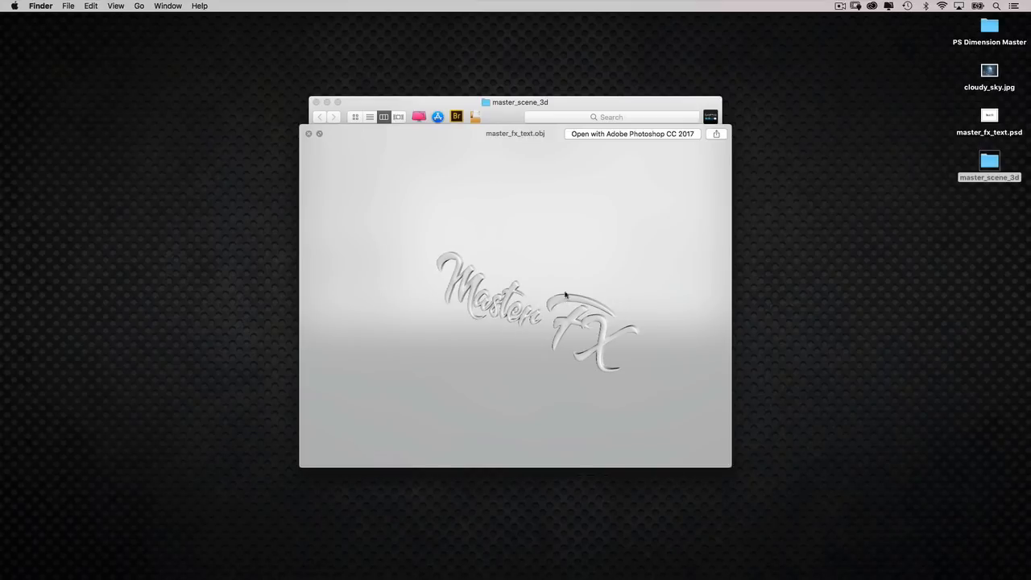
key("space")
key("super+w")
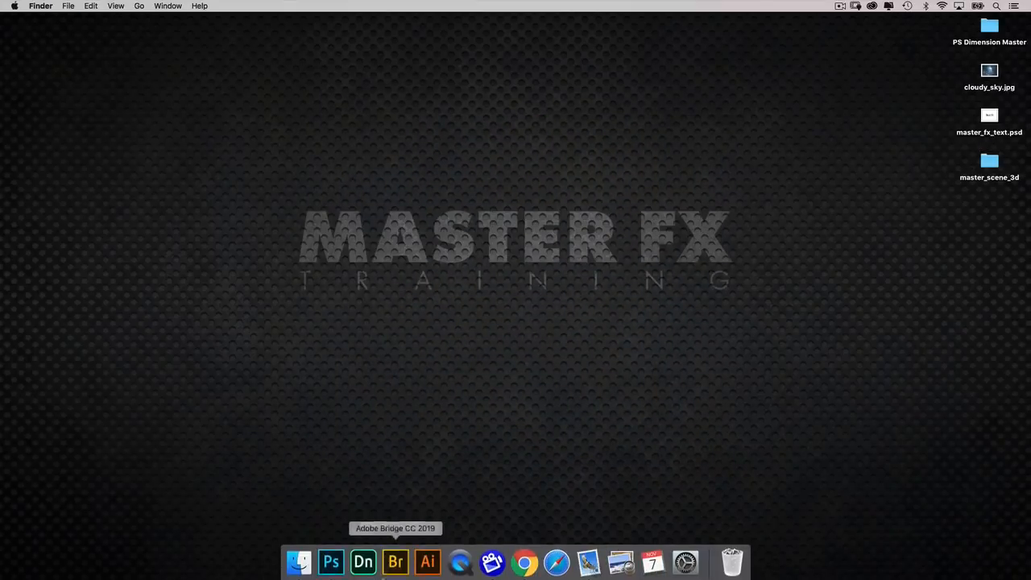
Switch to Adobe Dimension CC and create a new project.
left_click(367, 569)
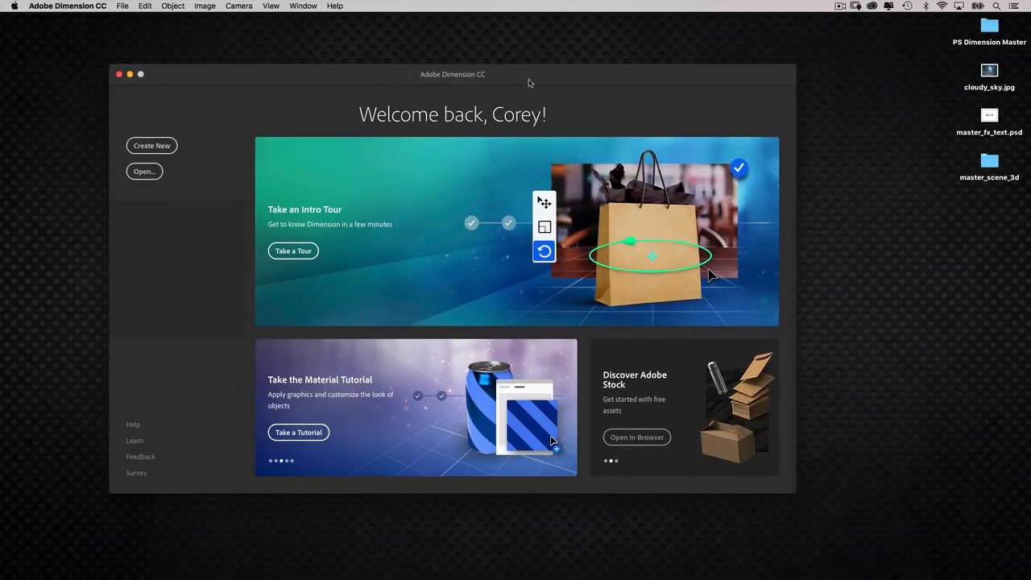
left_click_drag(527, 86, 510, 83)
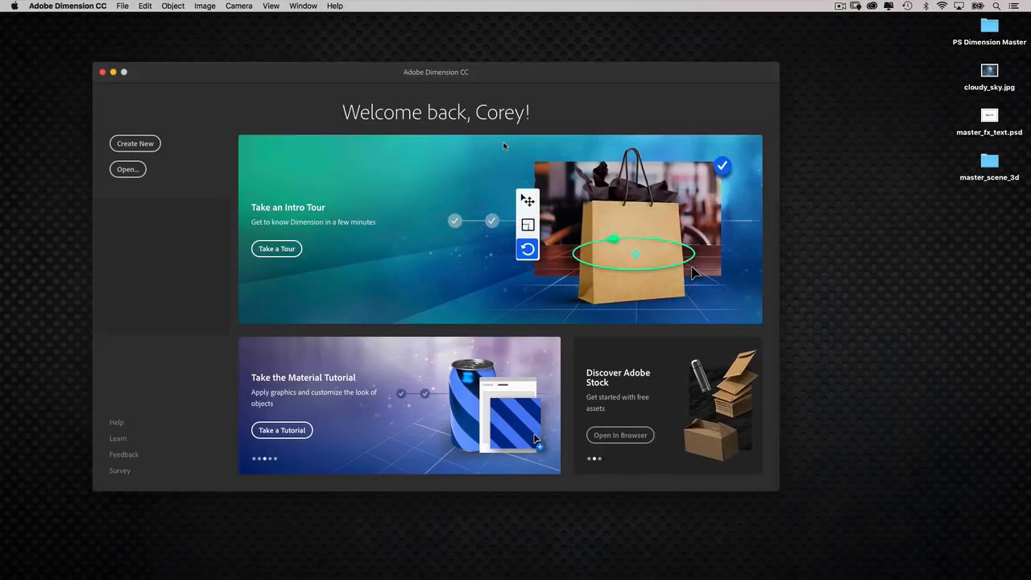
left_click_drag(516, 74, 522, 75)
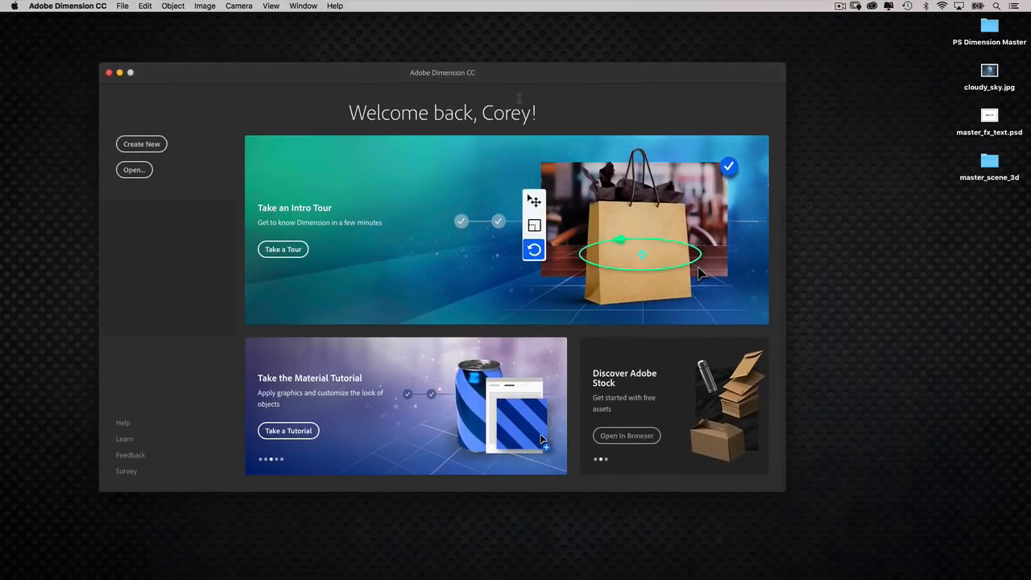
left_click(157, 144)
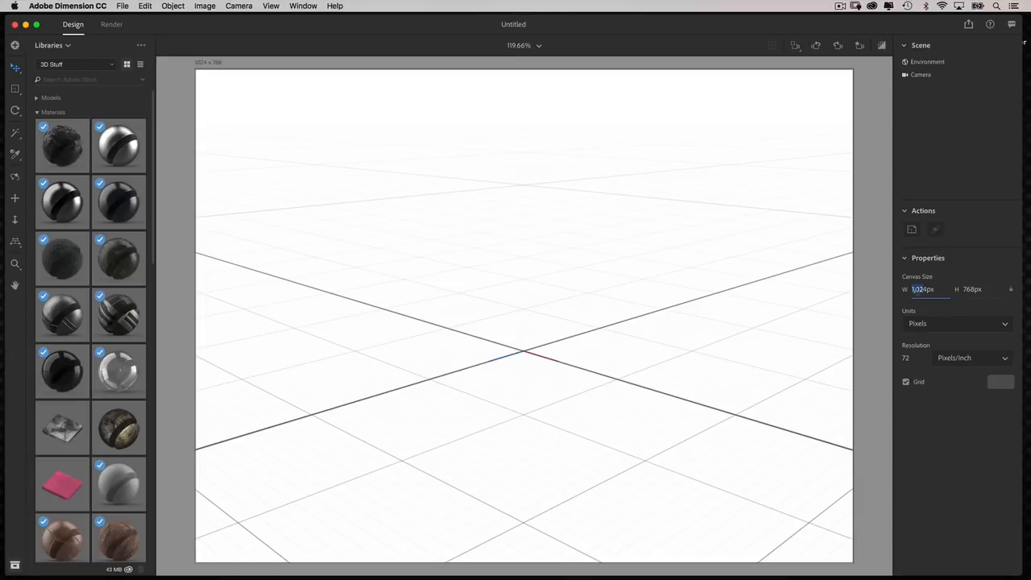
Set the canvas size to 1,500 px wide by 1,125 px high and fit the canvas in the view.
type("1500")
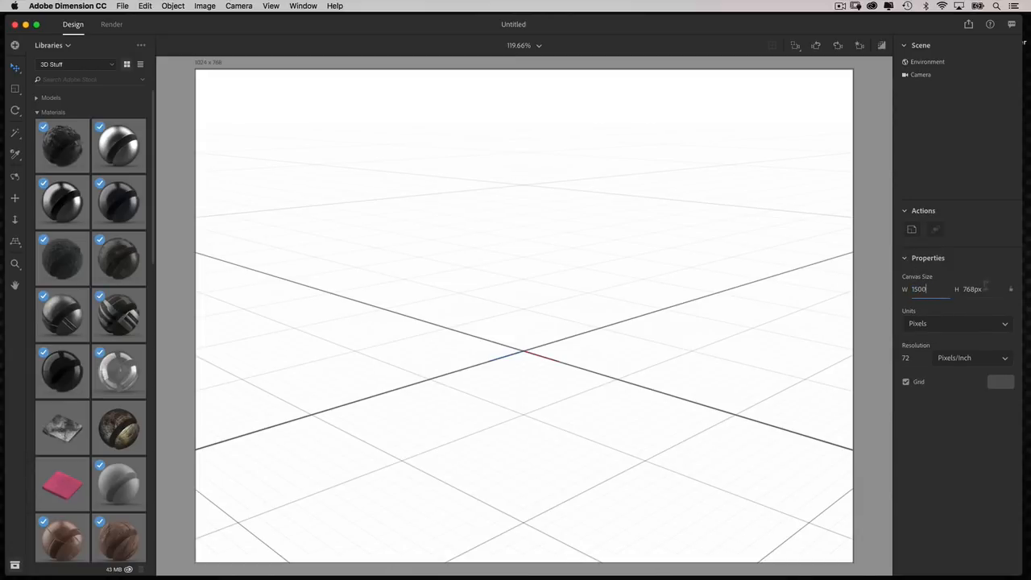
left_click(958, 289)
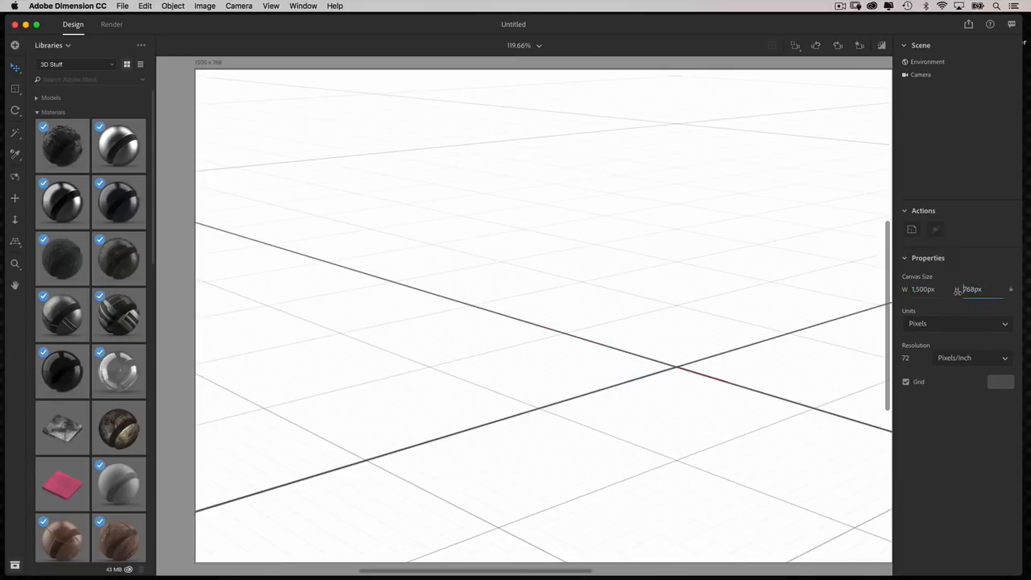
left_click_drag(983, 289, 962, 290)
type("1,125")
key("Return")
left_click(794, 46)
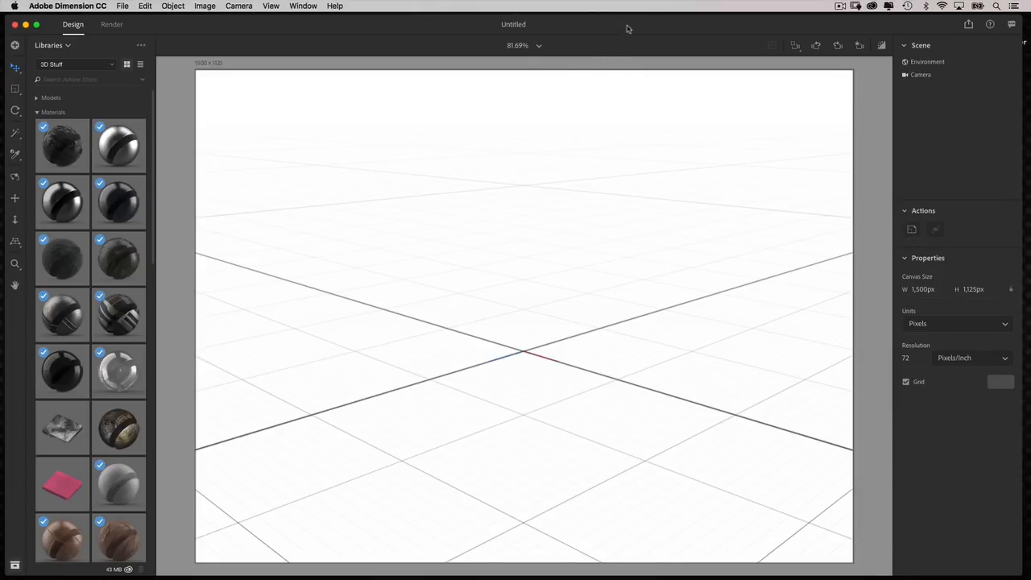
Change the environment's background color to a near-black gray.
left_click_drag(628, 29, 622, 27)
left_click(926, 62)
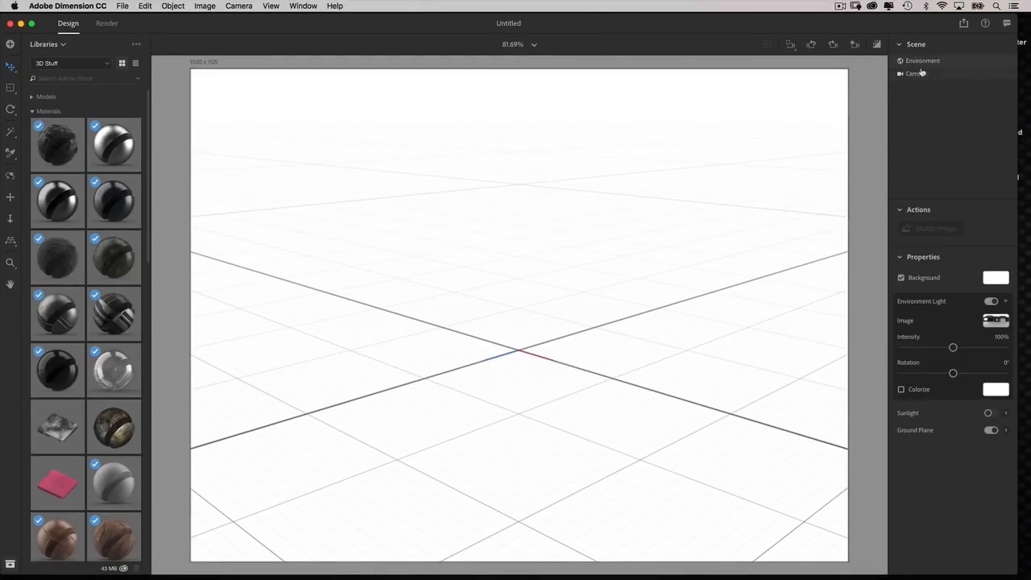
left_click(992, 279)
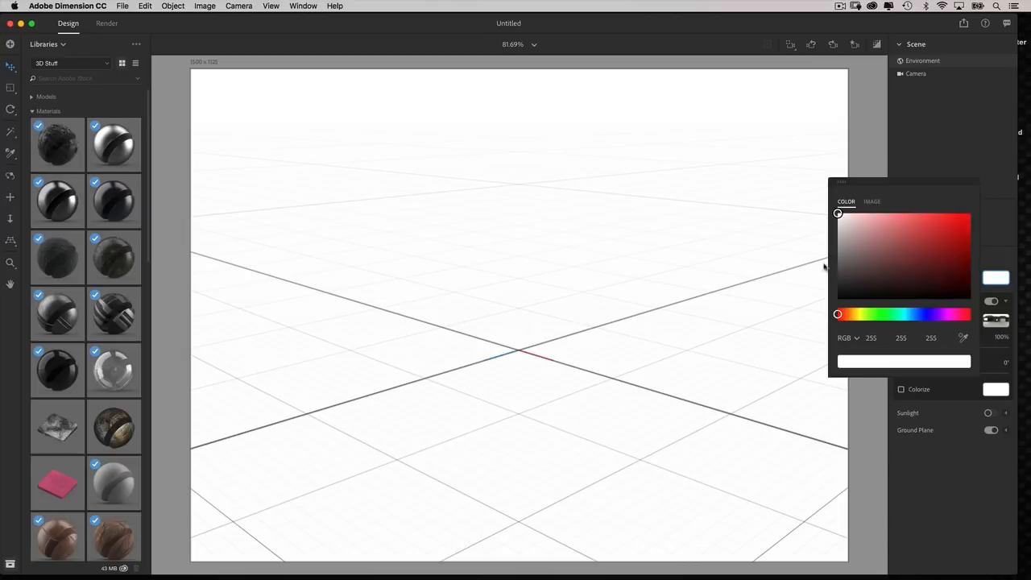
left_click_drag(846, 287, 840, 290)
left_click(865, 130)
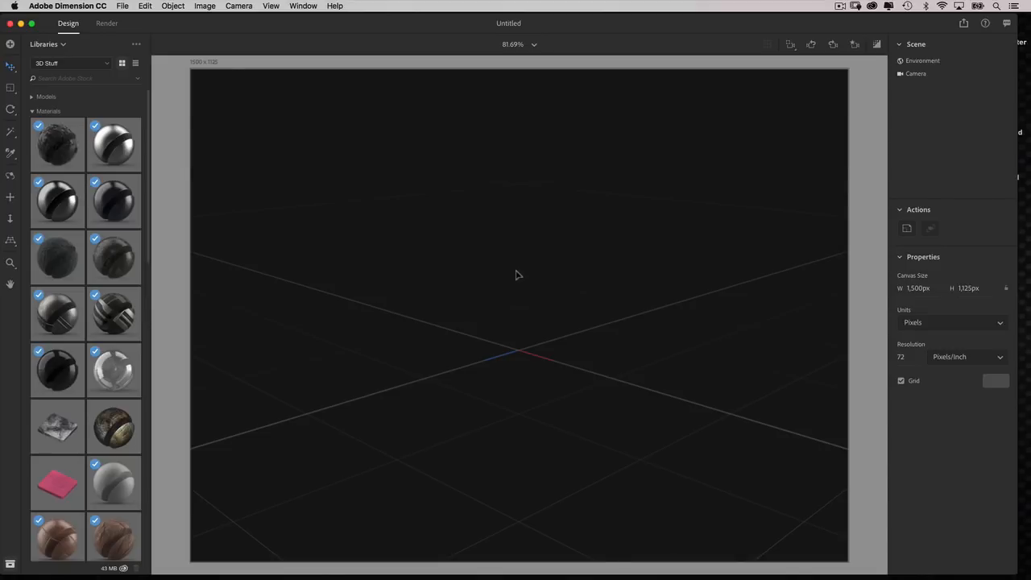
Bring the master_fx_text.obj model from the Desktop's master_scene_3d folder into the scene.
key("super+o")
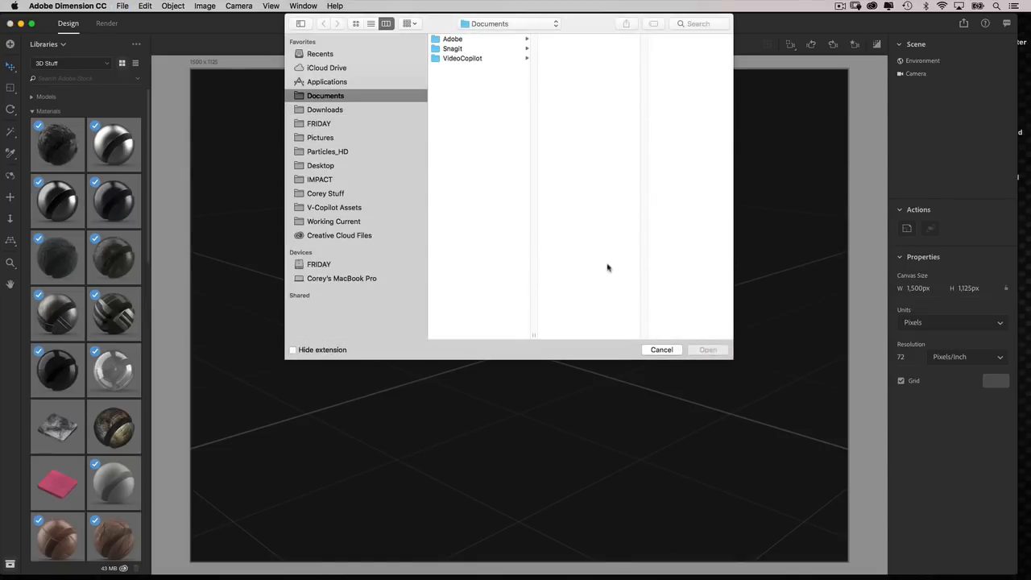
left_click(322, 165)
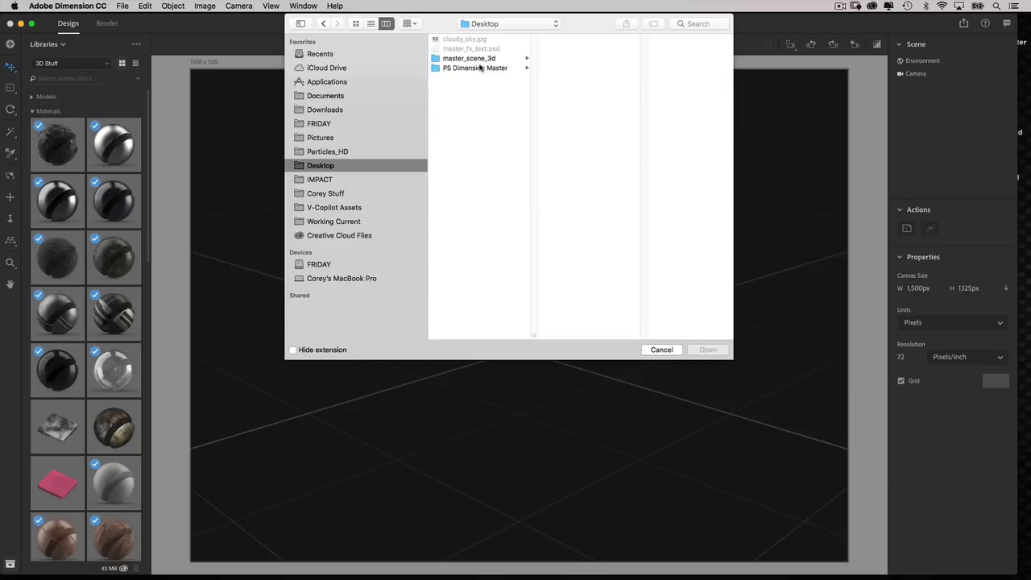
left_click(475, 59)
left_click(576, 61)
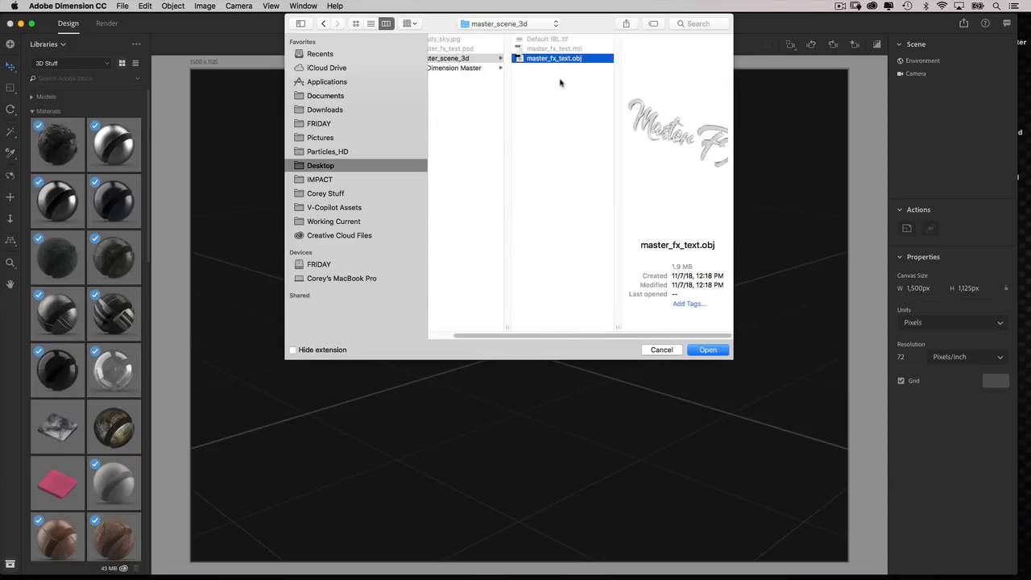
left_click(708, 349)
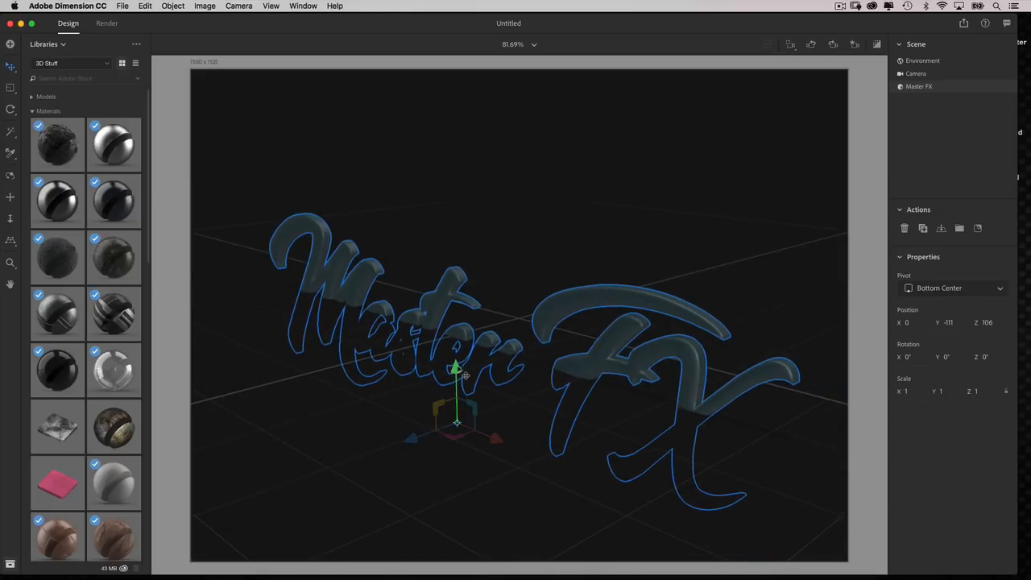
Raise the Master FX lettering onto the ground plane at the scene's center and scale it uniformly to 0.3.
left_click_drag(456, 369, 454, 292)
left_click_drag(412, 345, 485, 337)
left_click_drag(656, 248, 609, 276)
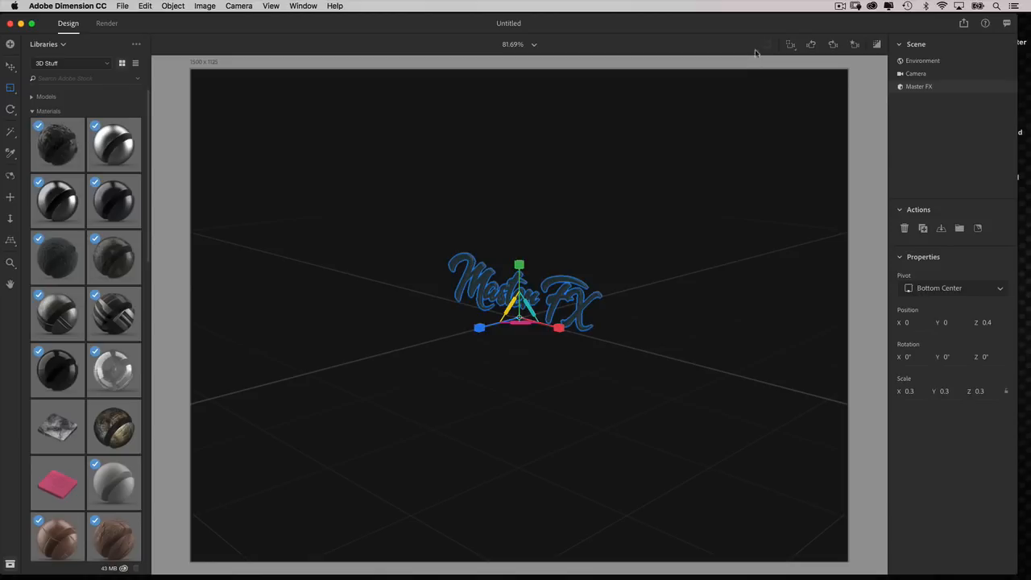
Orbit and move the camera to view the Master FX lettering larger and from a higher angle.
left_click(789, 46)
right_click_drag(507, 337, 518, 357)
scroll(518, 356, "down", 8)
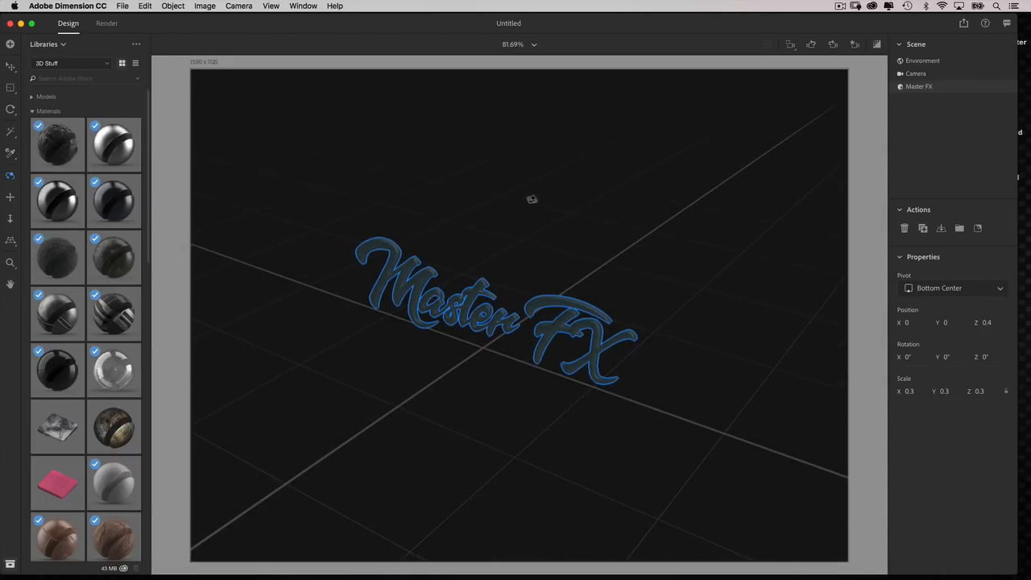
Add a Plane model from the Starter Assets to the ground beneath the middle of the Master FX lettering.
mouse_move(148, 248)
left_mouse_down()
mouse_move(152, 277)
mouse_move(148, 240)
left_mouse_up()
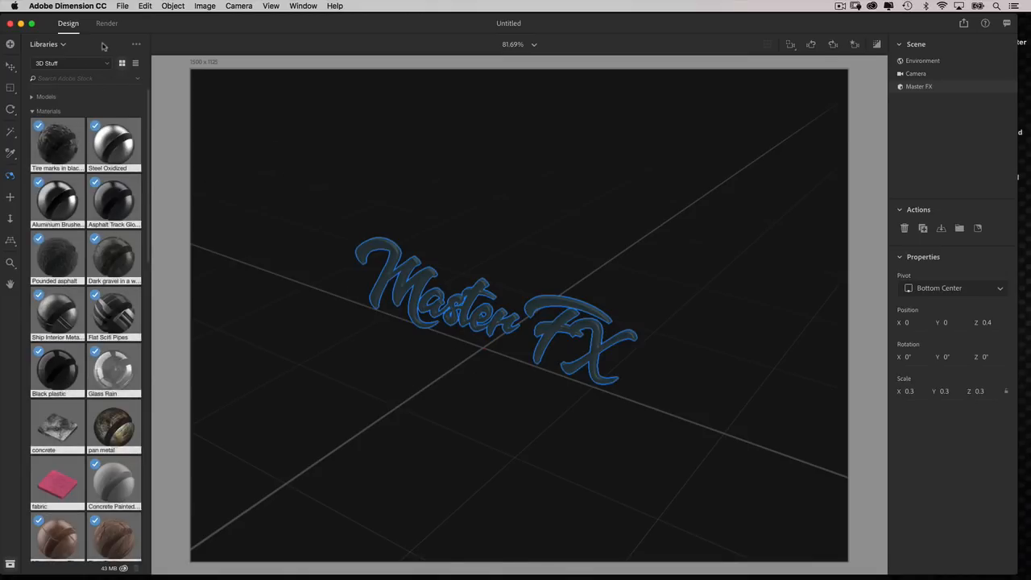
left_click(57, 64)
left_click(57, 64)
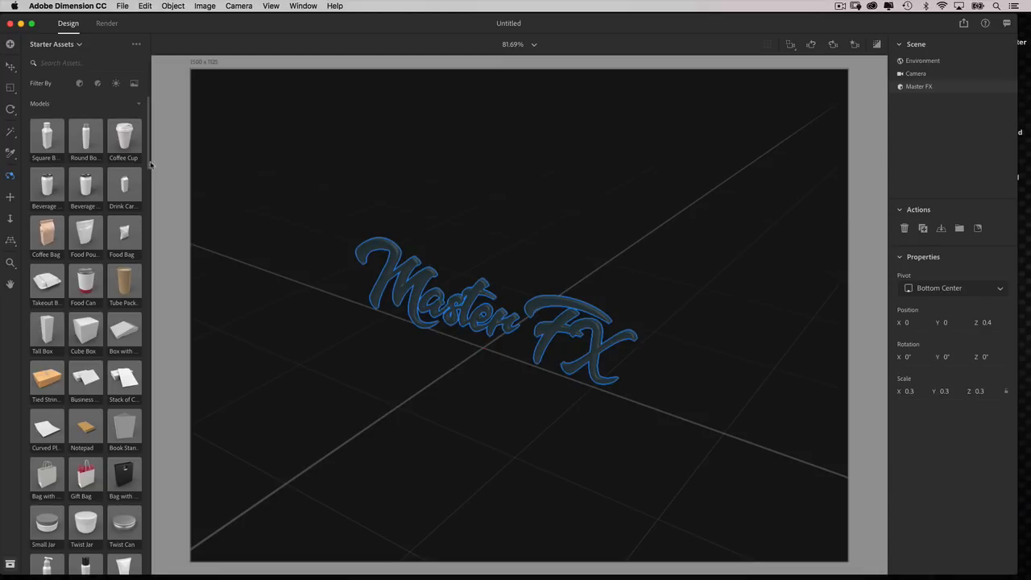
left_click_drag(151, 161, 148, 278)
left_click_drag(80, 327, 483, 347)
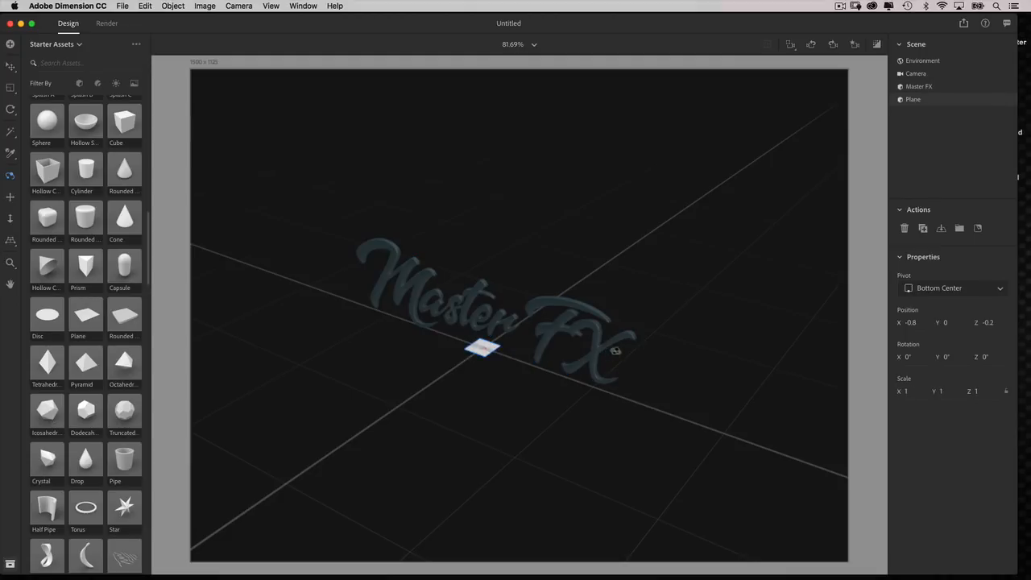
Enlarge the ground plane uniformly to a scale of about 48.6 so it extends well around the Master FX lettering.
key("v")
left_click_drag(499, 350, 793, 171)
left_click_drag(506, 429, 544, 427)
key("1")
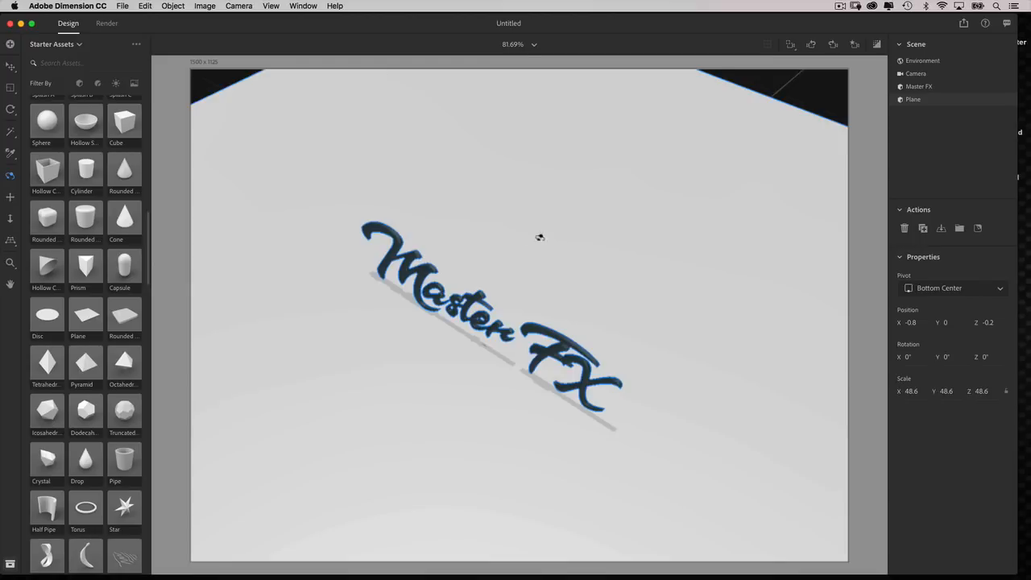
Save the scene as Main Working Scene in the master_scene_3d folder.
left_click(124, 6)
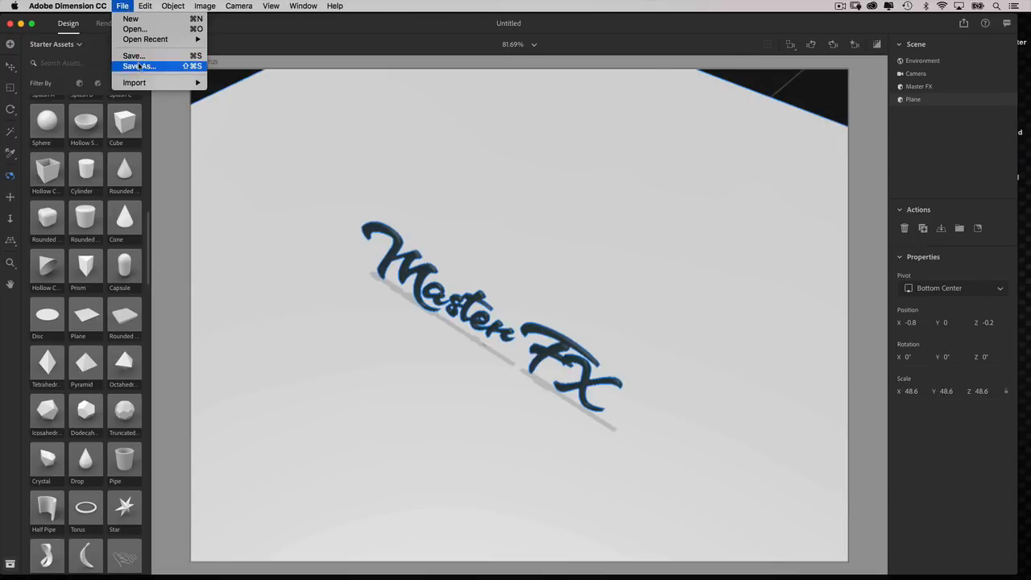
left_click(139, 66)
type("Main Working Scene")
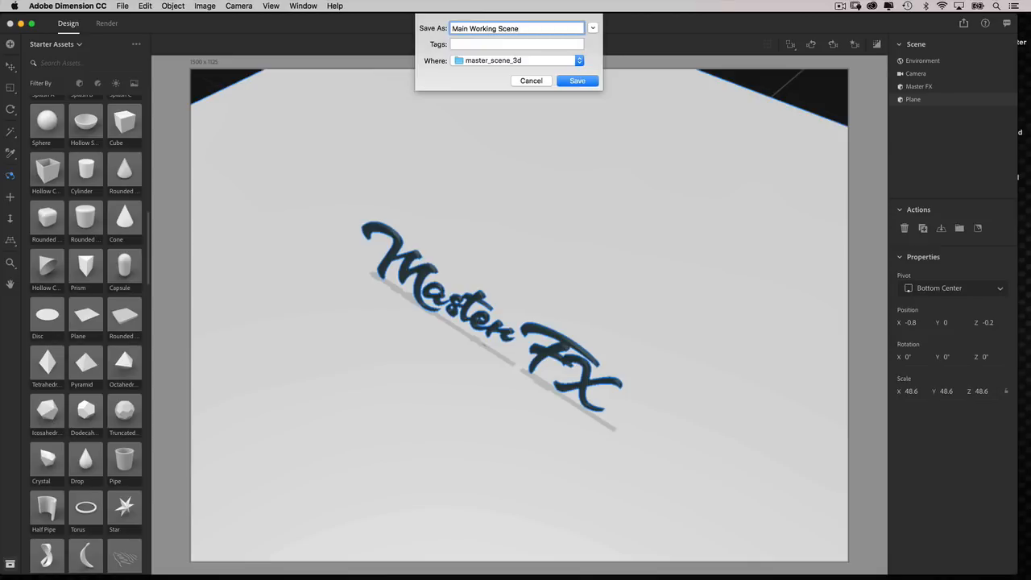
key("Return")
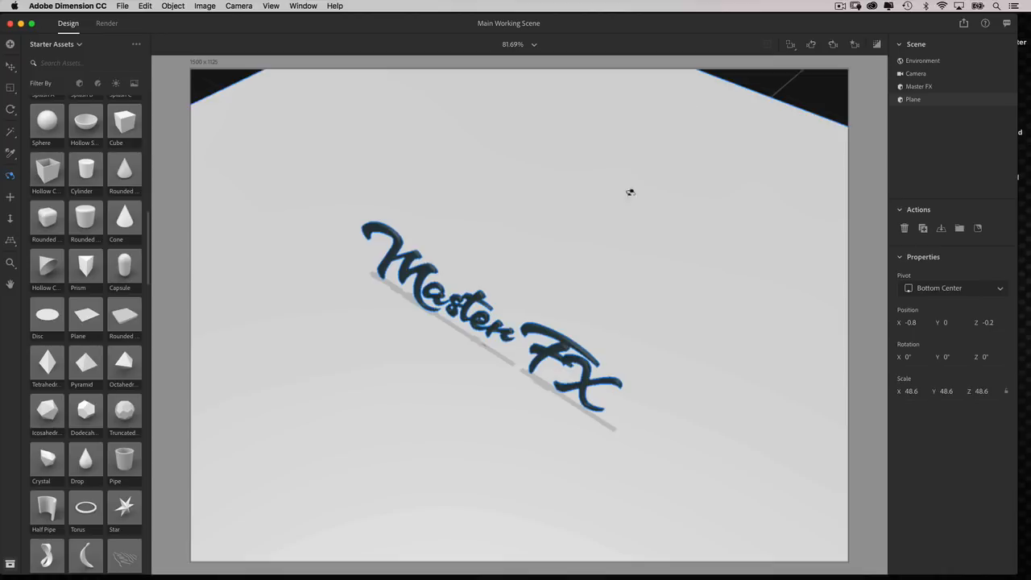
Apply the dark gravel material from the 3D Stuff library to the ground plane.
mouse_move(624, 272)
left_mouse_down()
mouse_move(695, 239)
mouse_move(625, 256)
left_mouse_up()
scroll(625, 256, "down", 2)
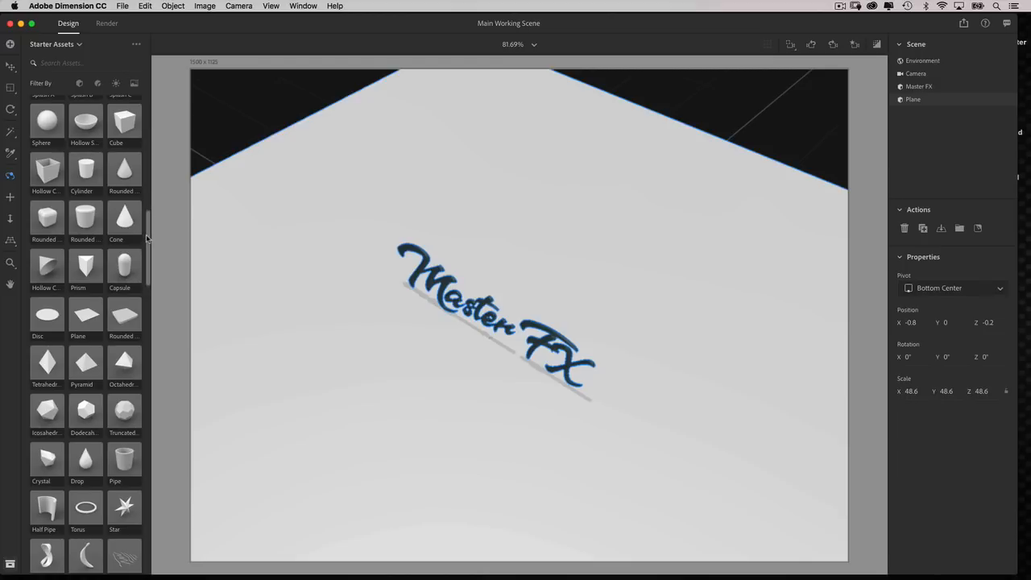
left_click_drag(147, 239, 153, 119)
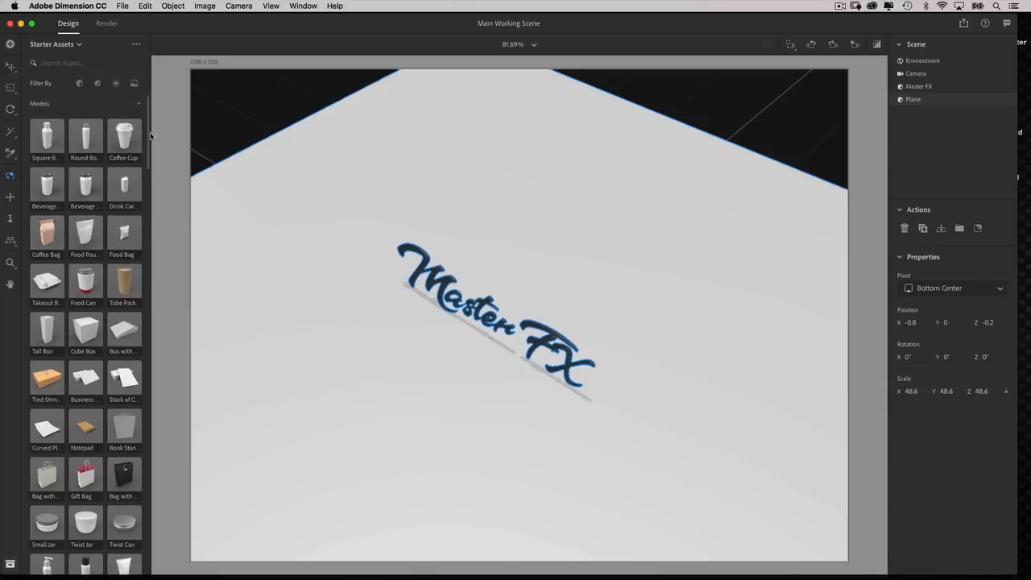
left_click_drag(149, 136, 149, 102)
left_click(68, 44)
left_click(61, 82)
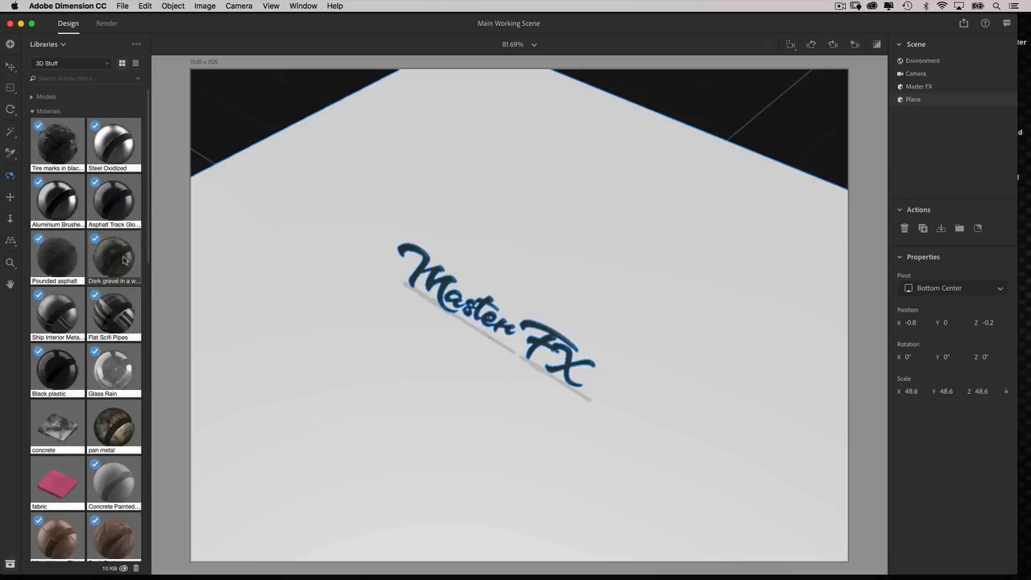
left_click_drag(126, 267, 633, 327)
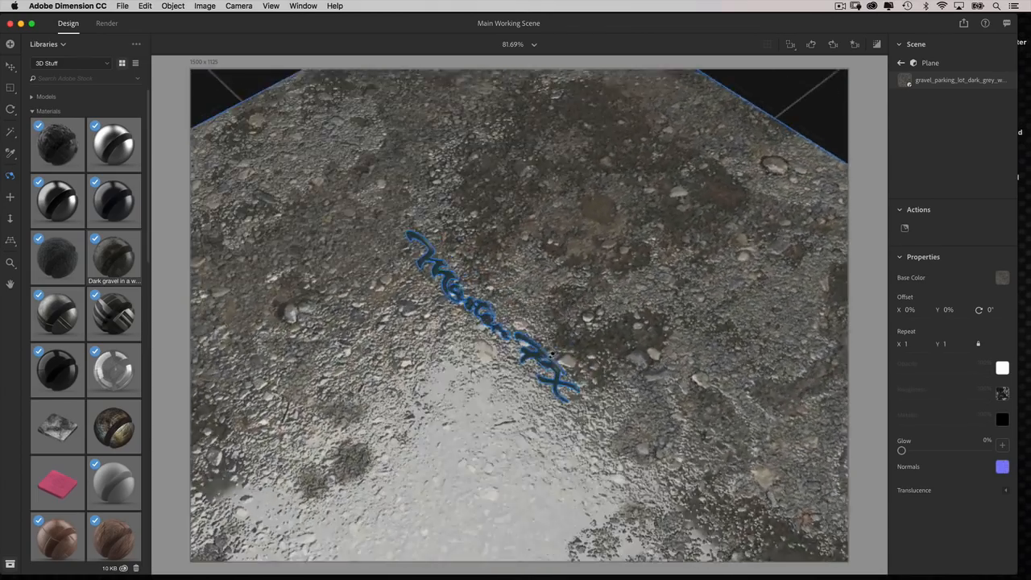
Open the gravel material's base color image for editing in Photoshop and desaturate it.
left_click_drag(552, 354, 643, 368)
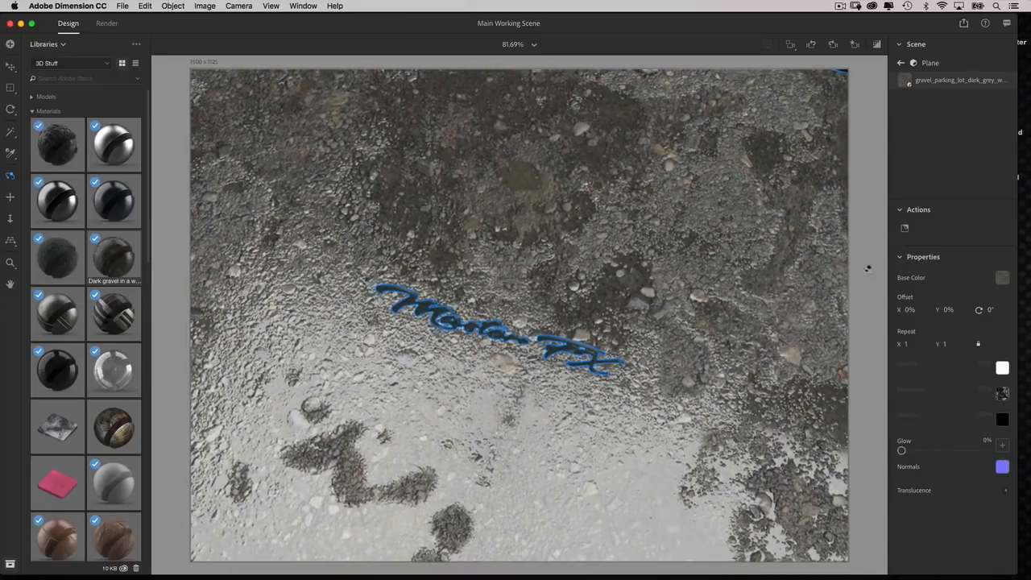
left_click_drag(642, 316, 616, 290)
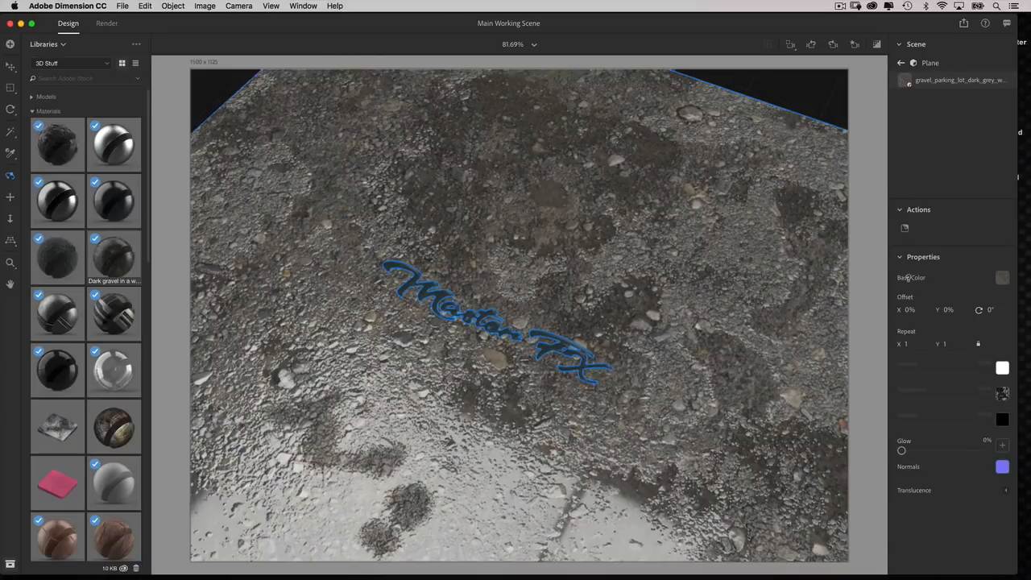
left_click(1002, 278)
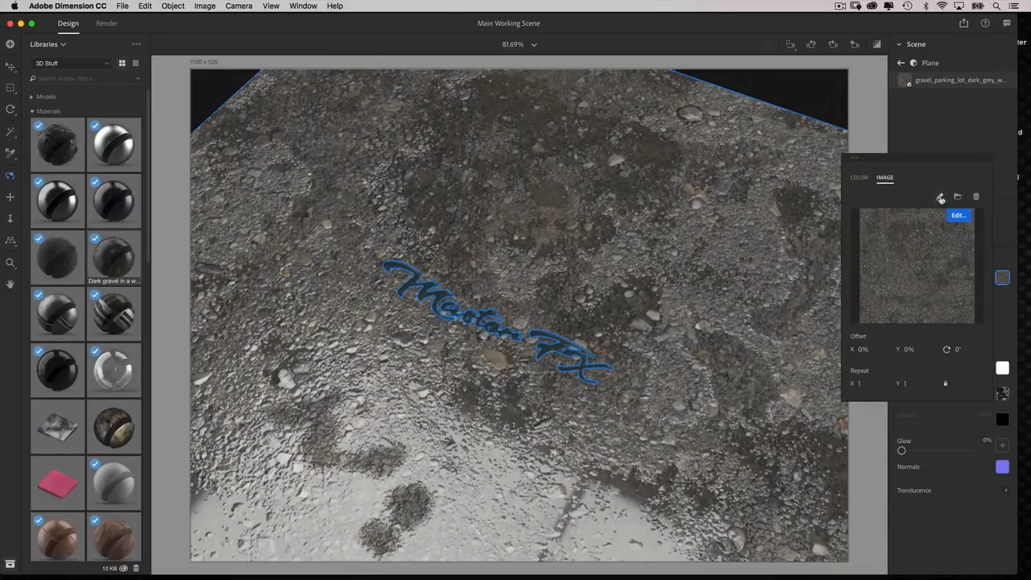
left_click(940, 197)
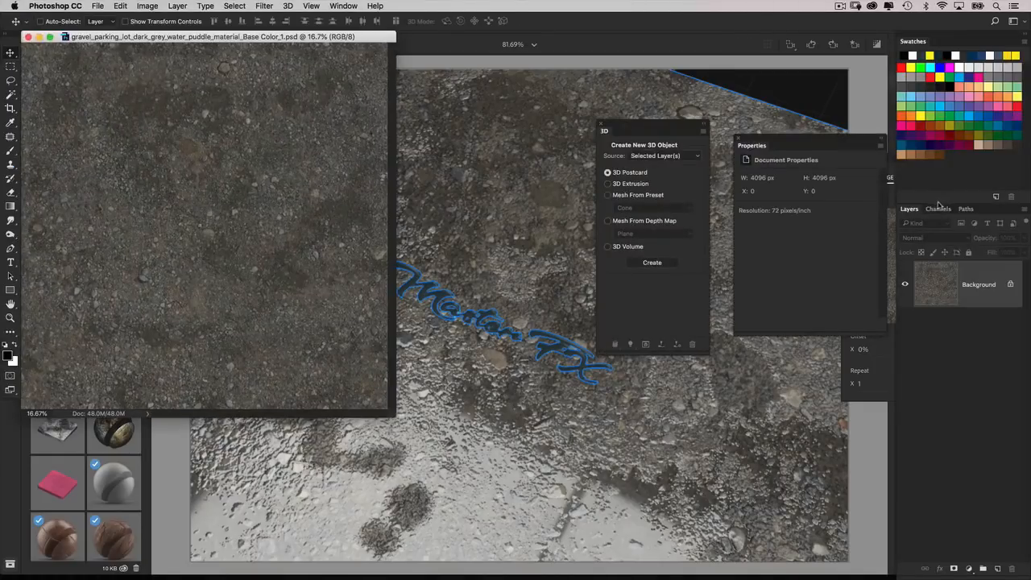
left_click_drag(367, 33, 421, 63)
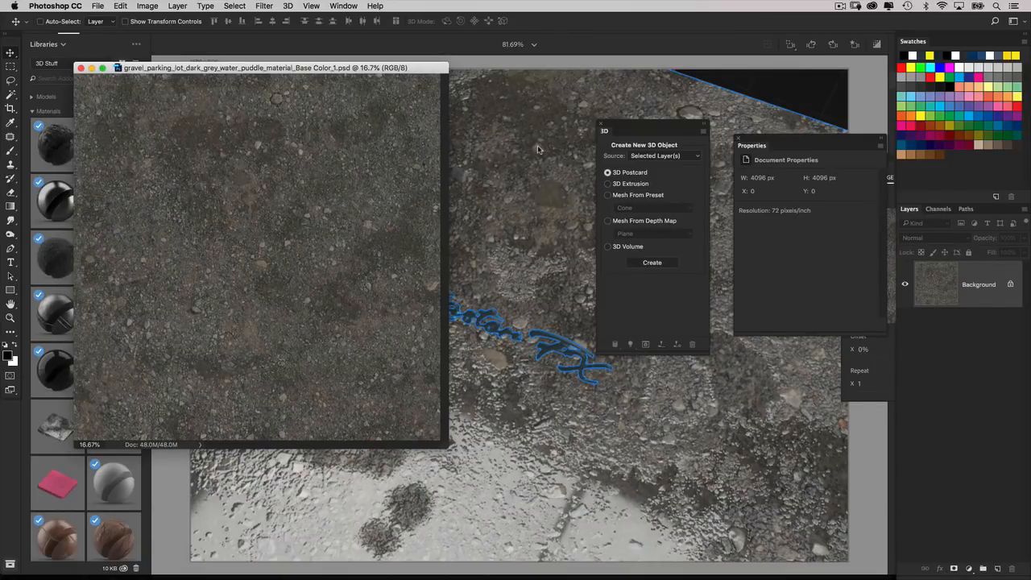
key("super+shift+u")
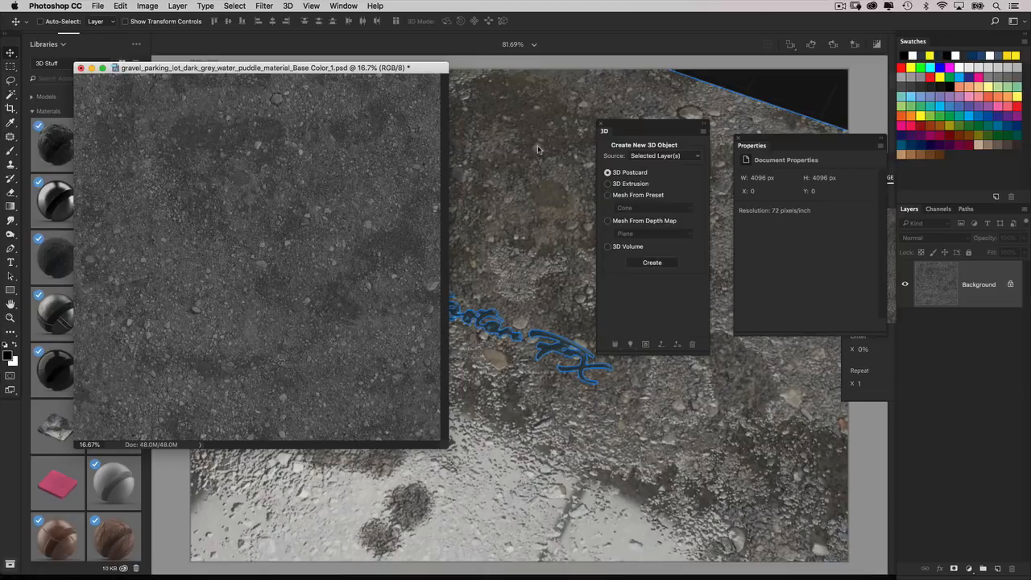
Save and close the desaturated gravel texture, return to Dimension and close the base color image settings.
key("super+w")
key("super+d")
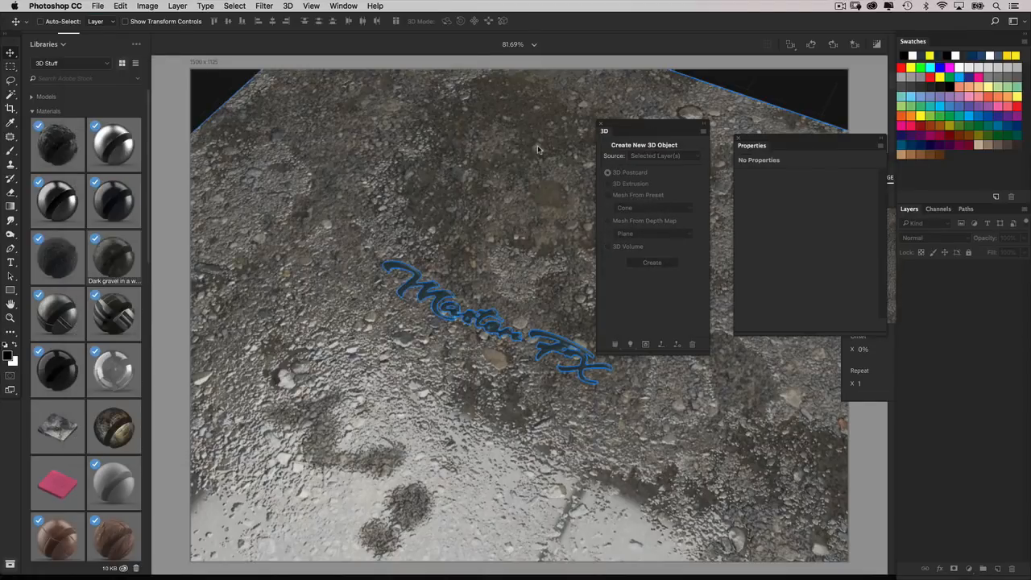
left_click(566, 267)
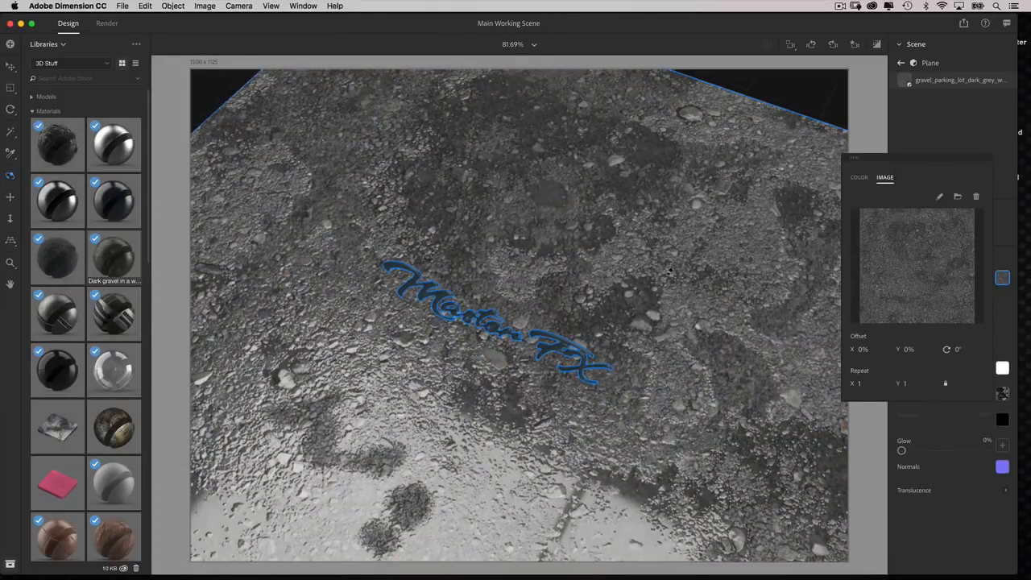
left_click(869, 128)
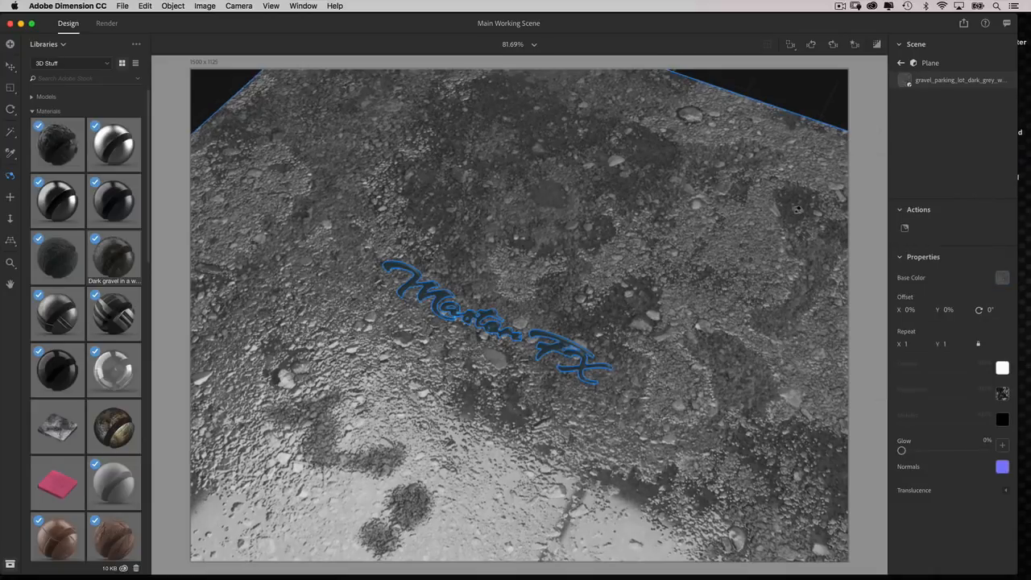
Replace the environment light image with cloudy_sky.jpg from the Desktop.
middle_click_drag(668, 342, 759, 279)
left_click(901, 63)
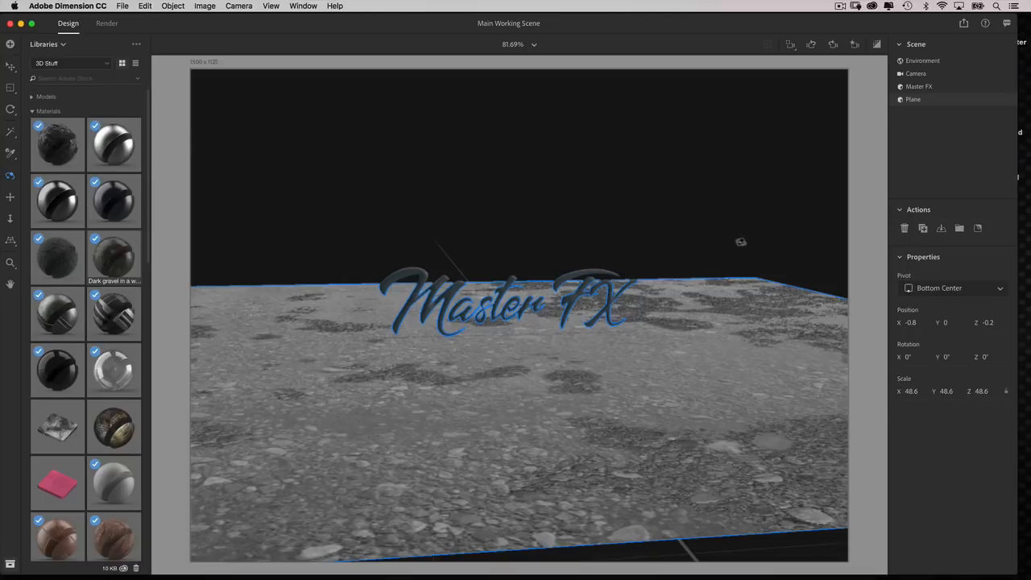
left_click(928, 60)
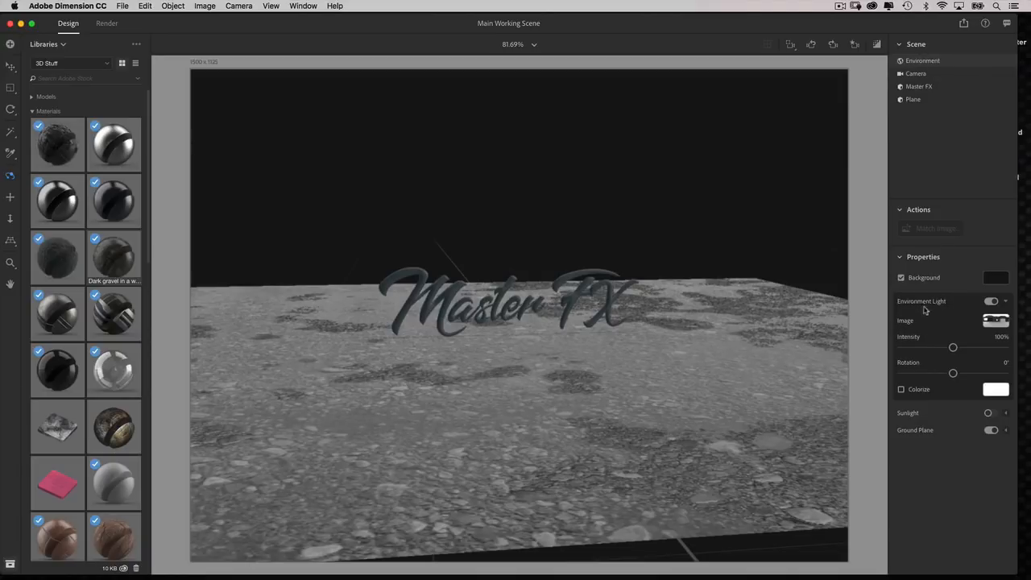
left_click(994, 322)
left_click(945, 289)
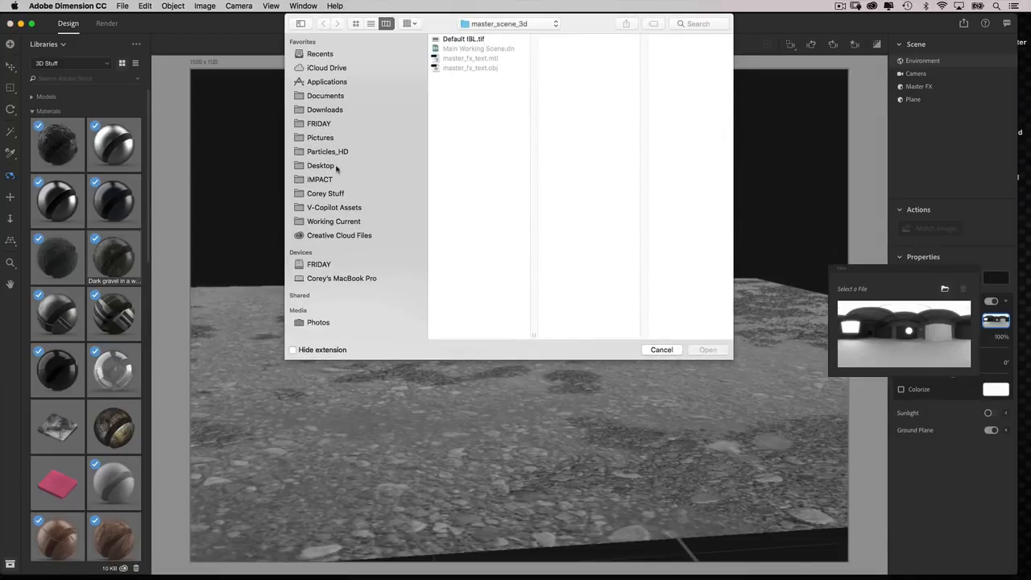
left_click(336, 166)
left_click(487, 40)
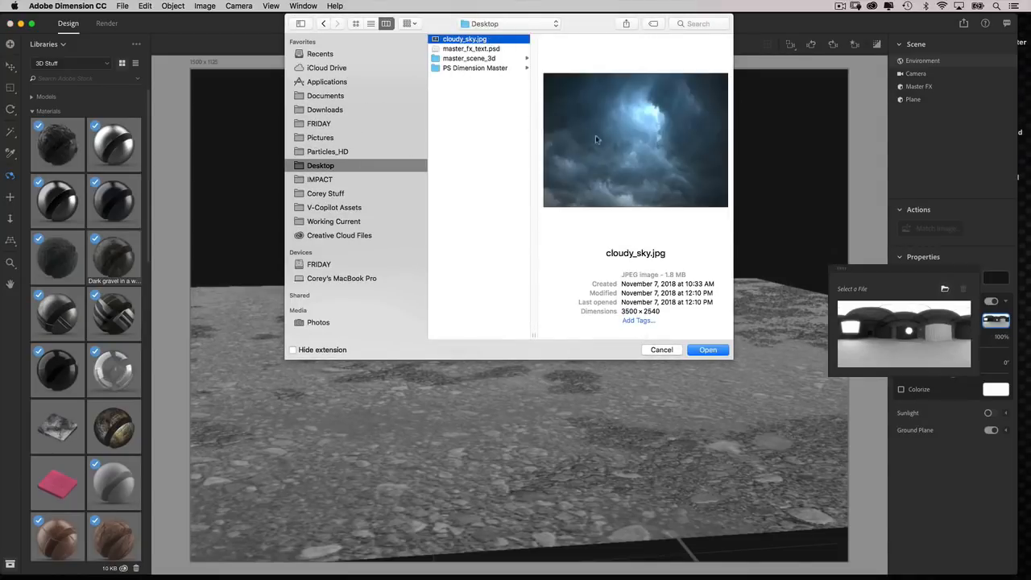
left_click(708, 350)
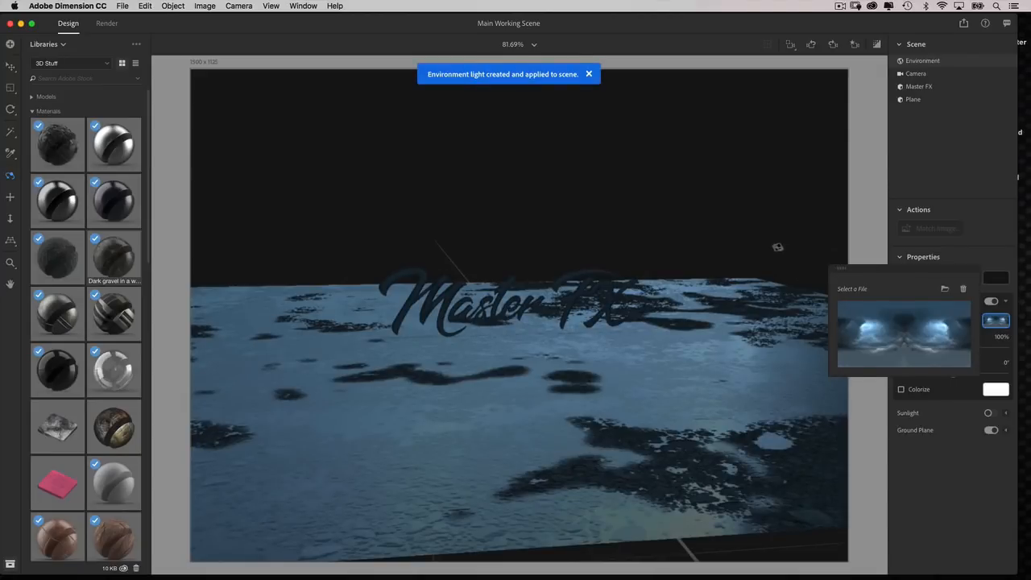
Apply the Glowing material from the Starter Assets to the Master FX lettering.
left_click(799, 248)
left_click_drag(770, 313, 834, 168)
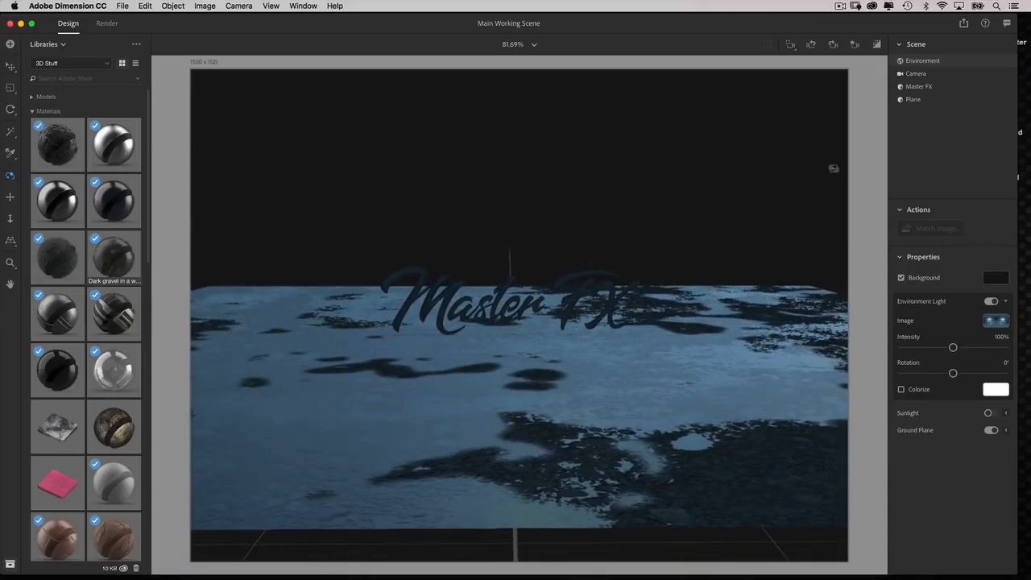
left_click(924, 86)
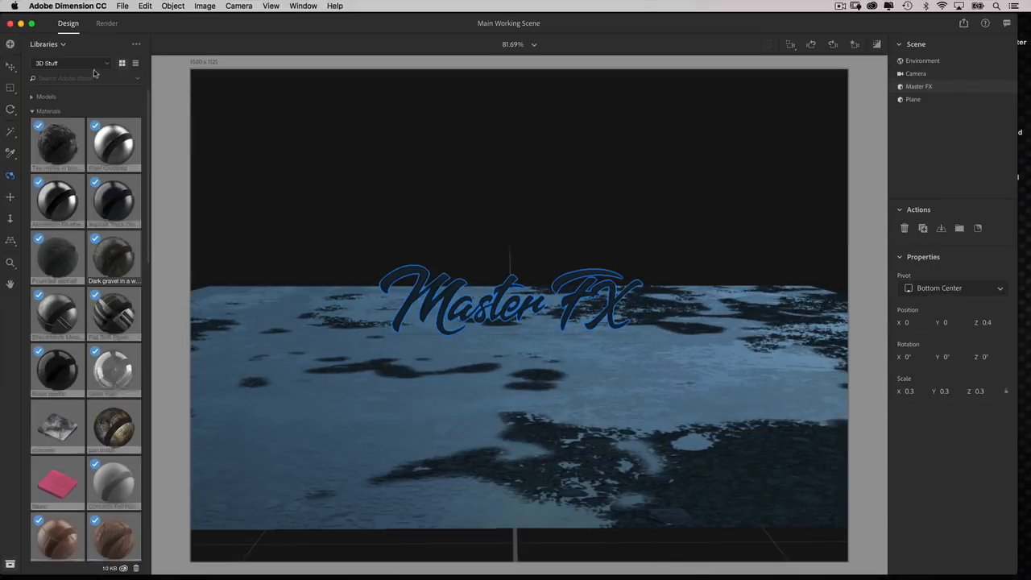
left_click(61, 64)
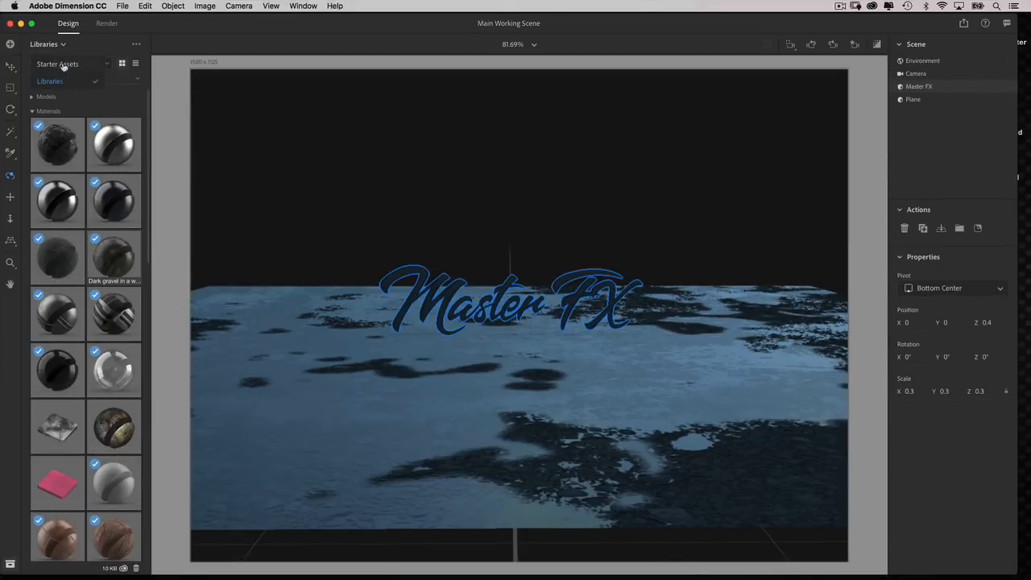
left_click(63, 65)
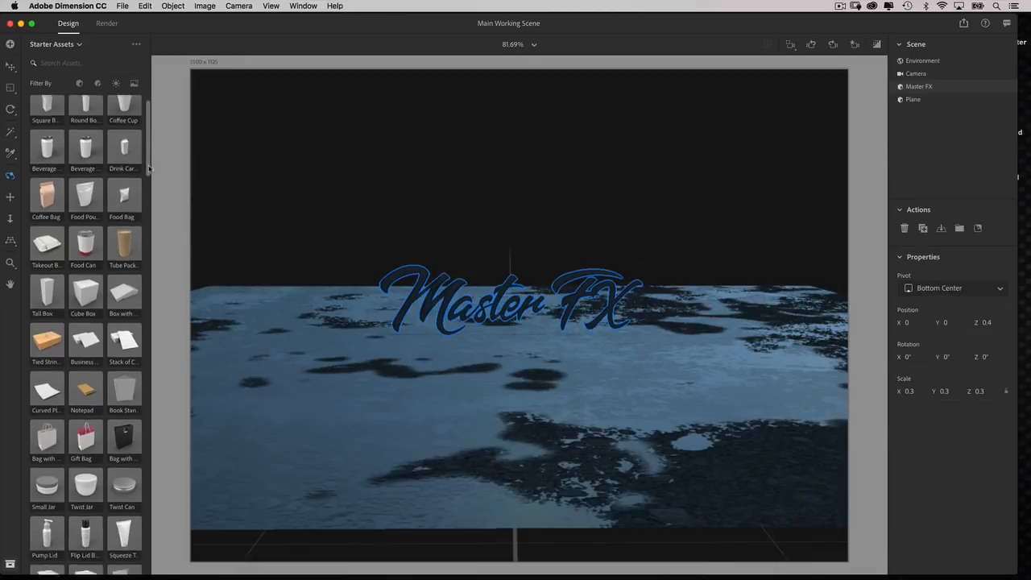
left_click(98, 83)
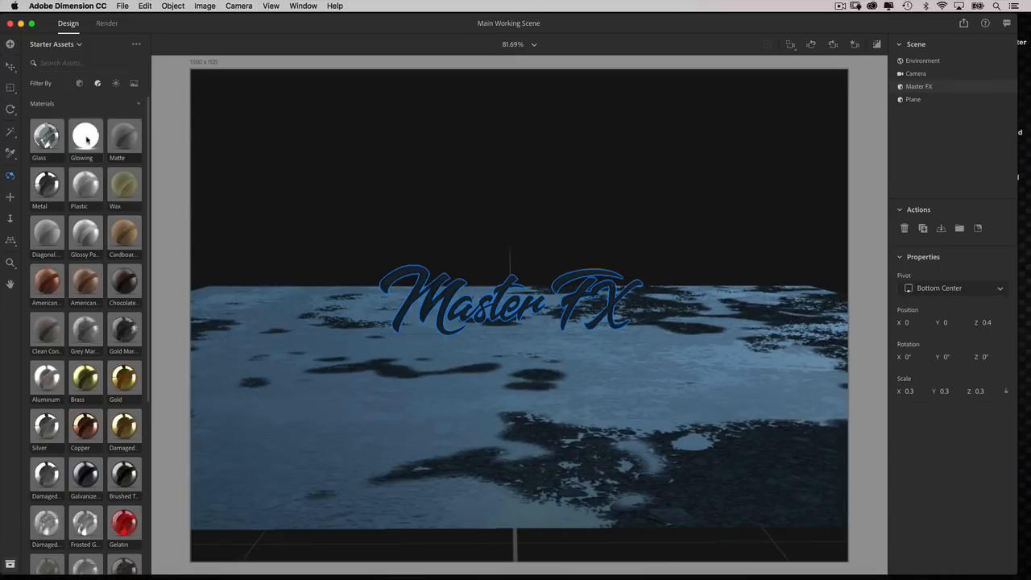
left_click(86, 137)
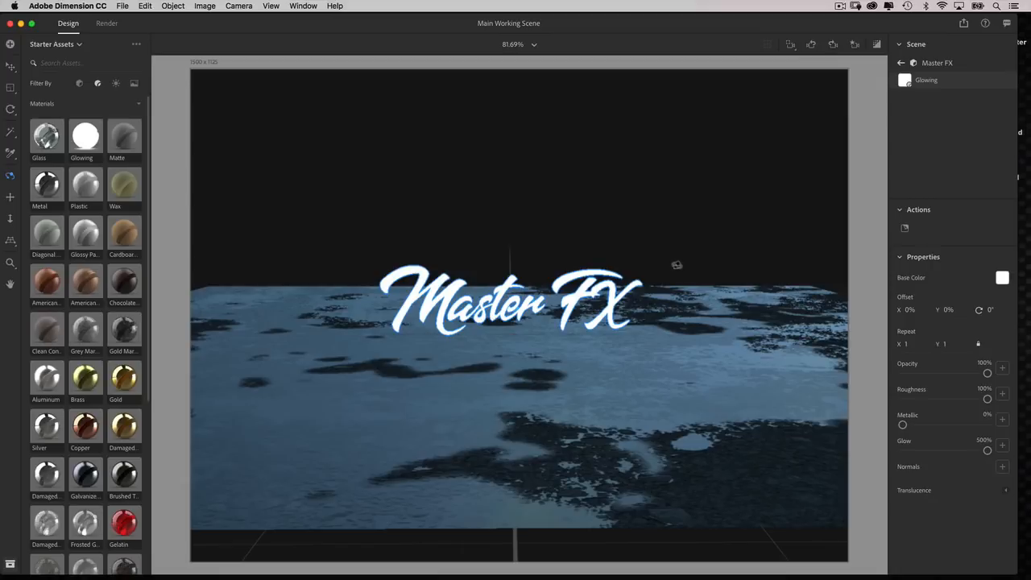
Set the base color of the lettering's Glowing material to orange, RGB 245, 147, 0.
left_click_drag(665, 279, 634, 335)
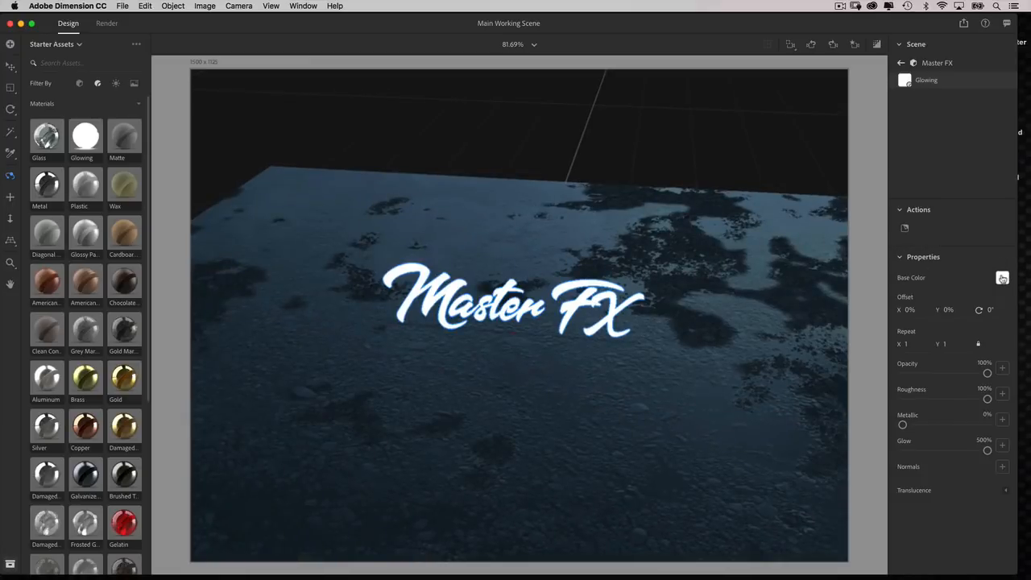
left_click(1001, 278)
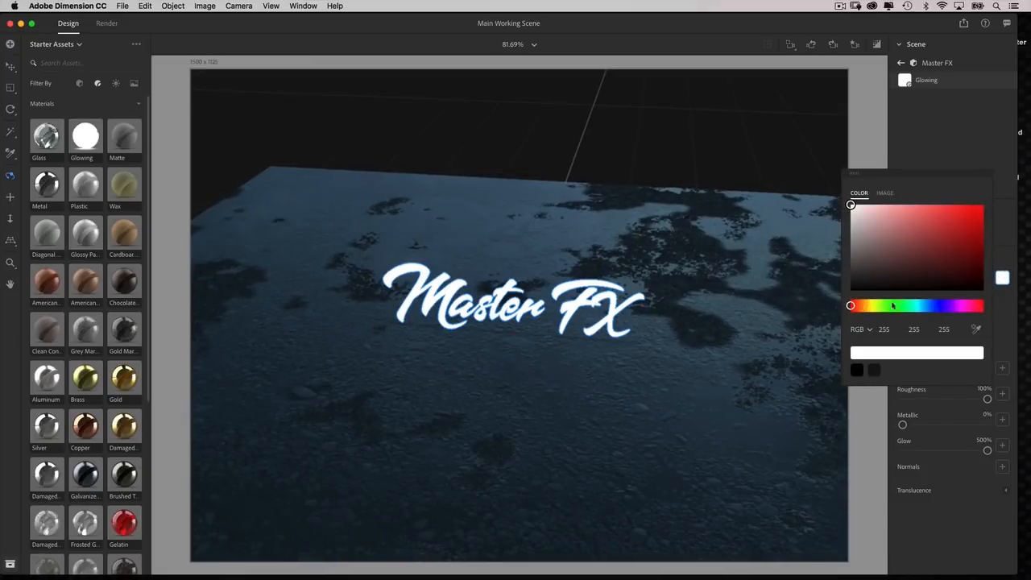
left_click_drag(851, 307, 864, 306)
left_click_drag(939, 240, 983, 208)
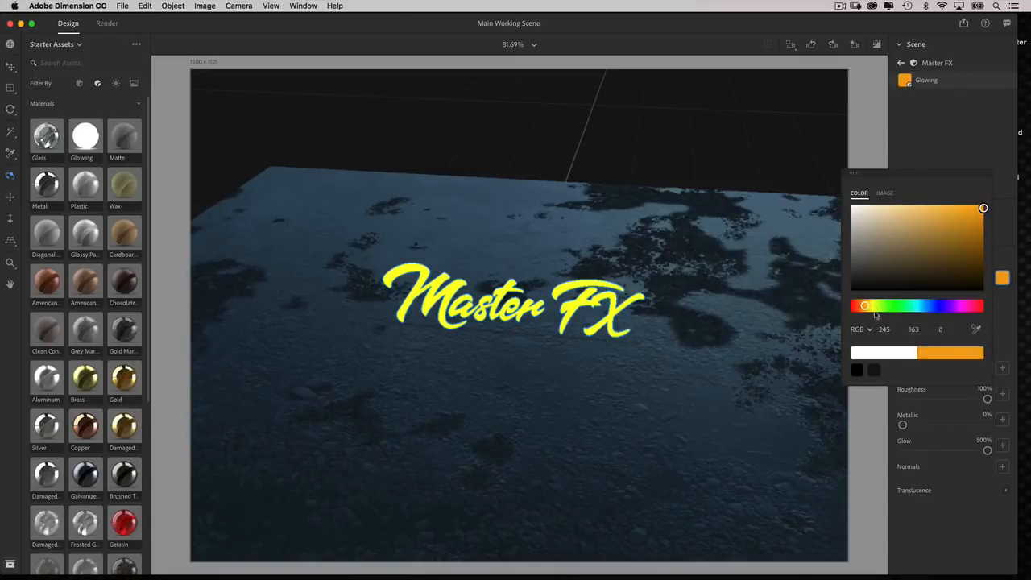
left_click_drag(868, 310, 866, 311)
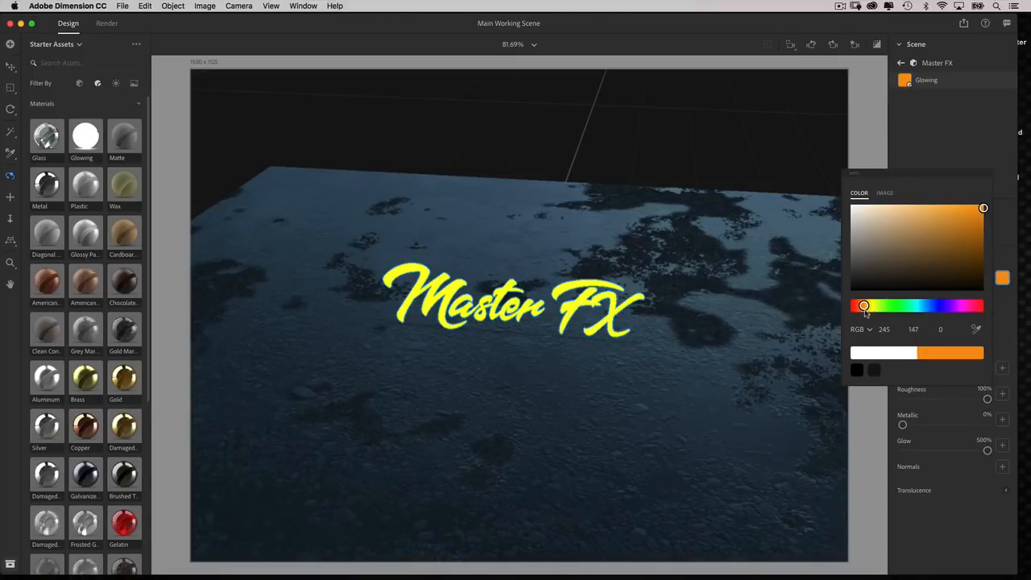
left_click(947, 158)
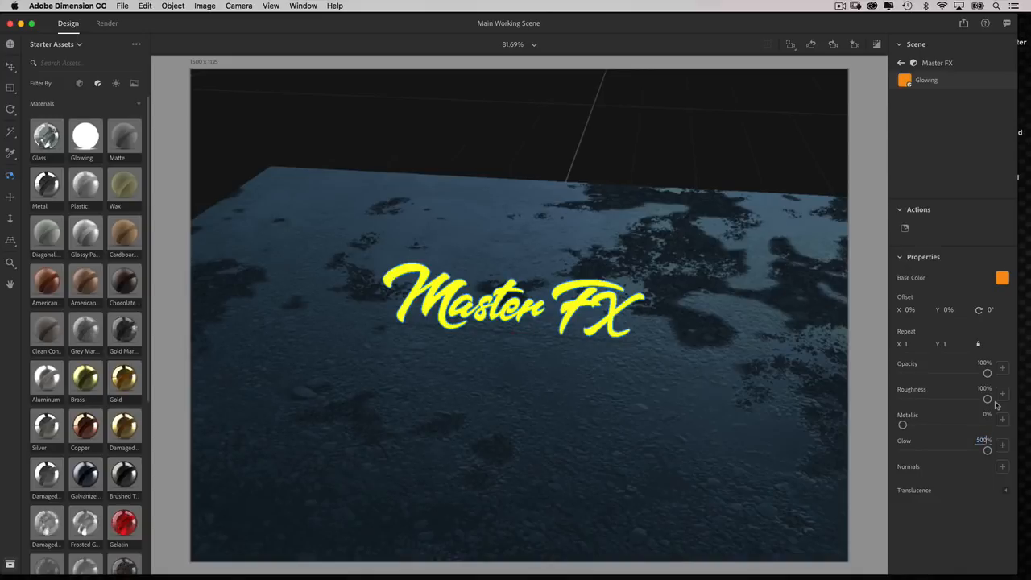
Set the lettering material's glow to 50% and show the render preview.
key("Return")
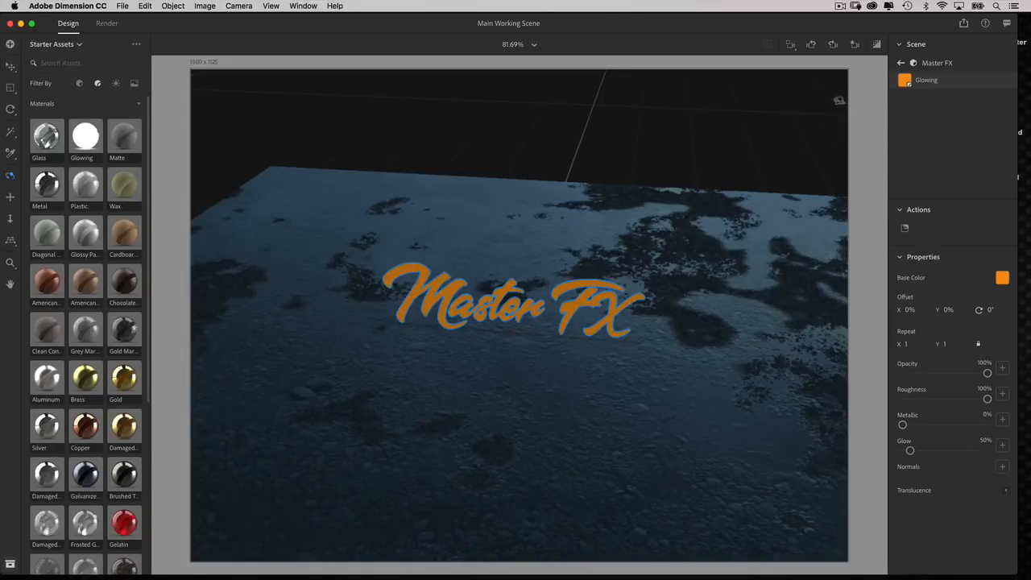
left_click(876, 45)
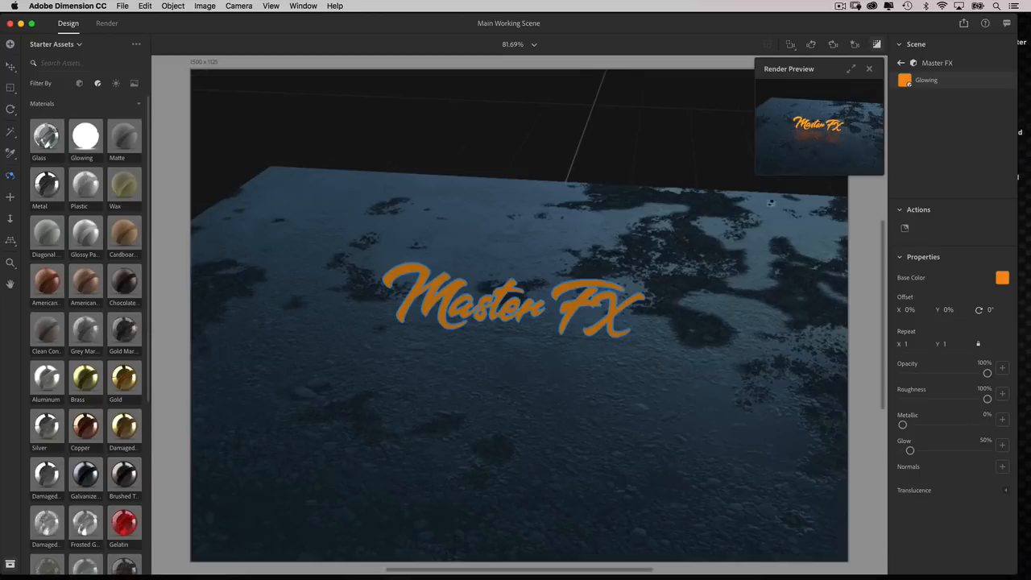
Orbit the camera to a lower angle over the ground and bring it closer to the Master FX lettering.
left_click_drag(712, 300, 755, 246)
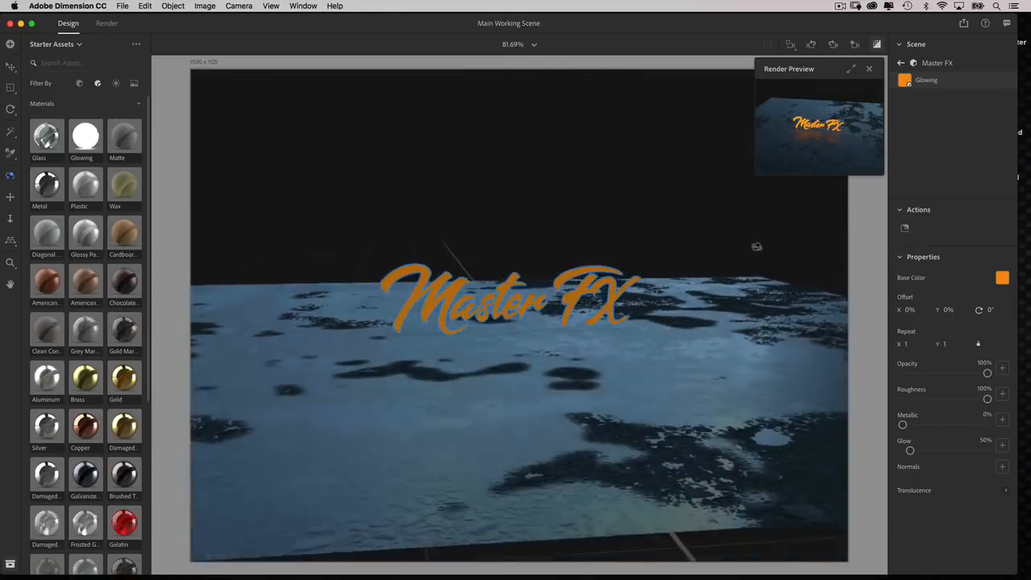
scroll(748, 260, "up", 5)
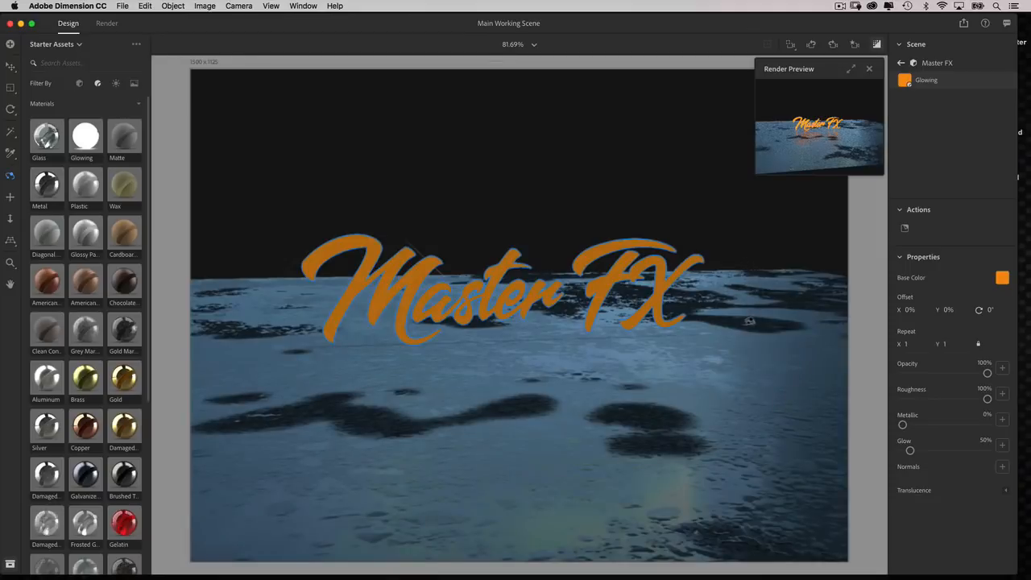
left_click_drag(745, 320, 764, 332)
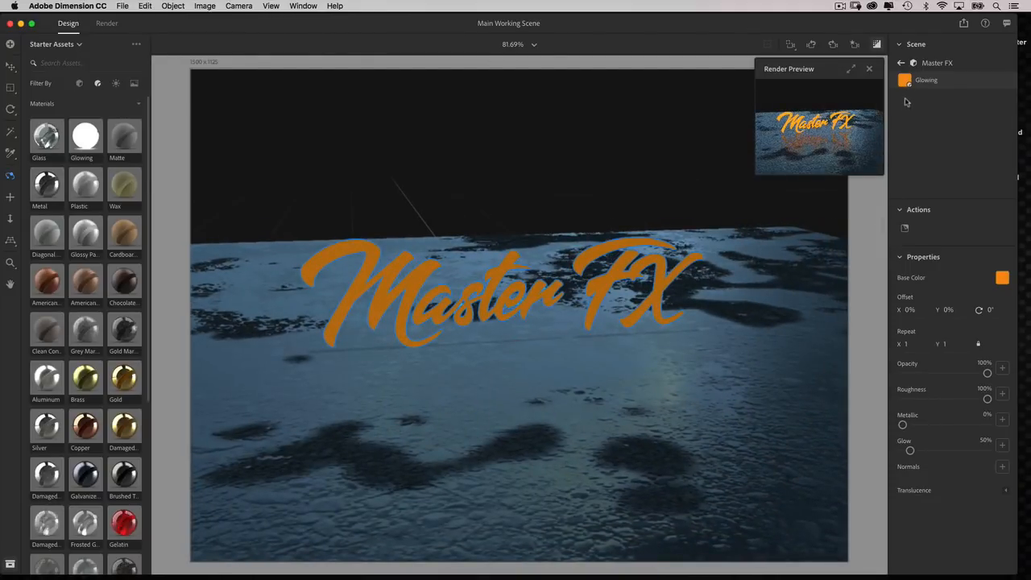
Set the environment light's intensity to 30% and check the lettering's reflection in the enlarged render preview.
left_click(901, 64)
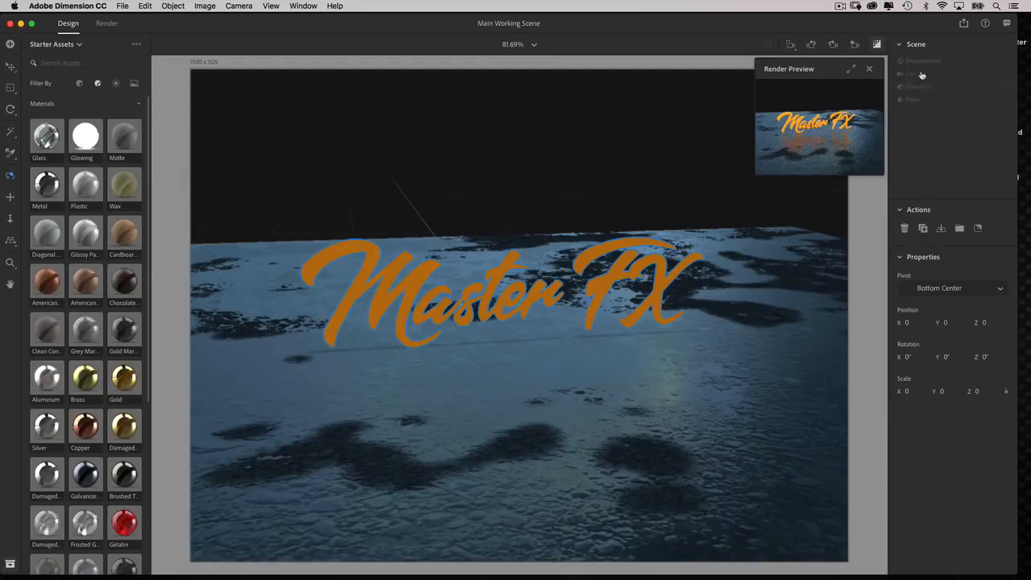
left_click(922, 61)
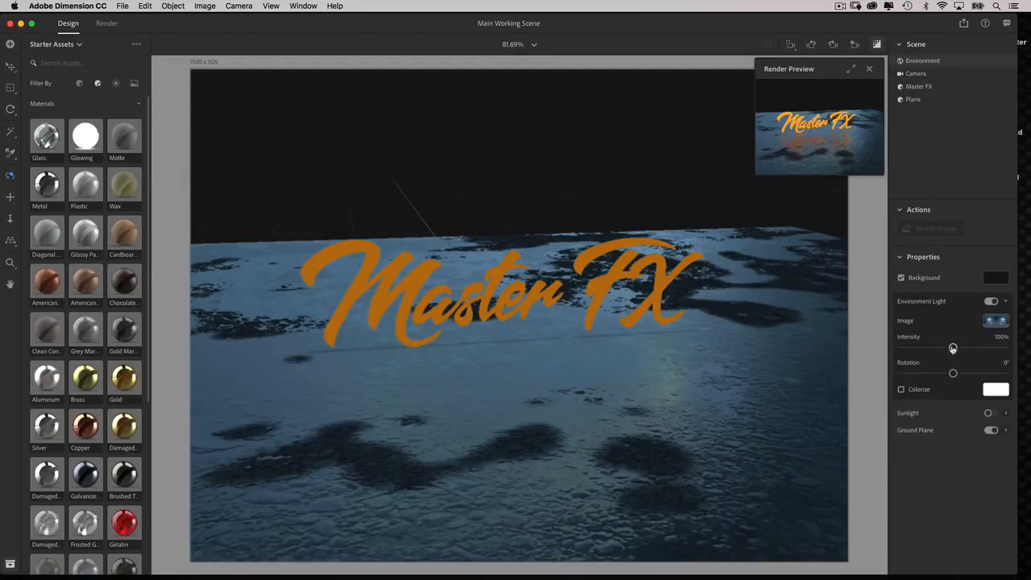
left_click_drag(952, 348, 919, 347)
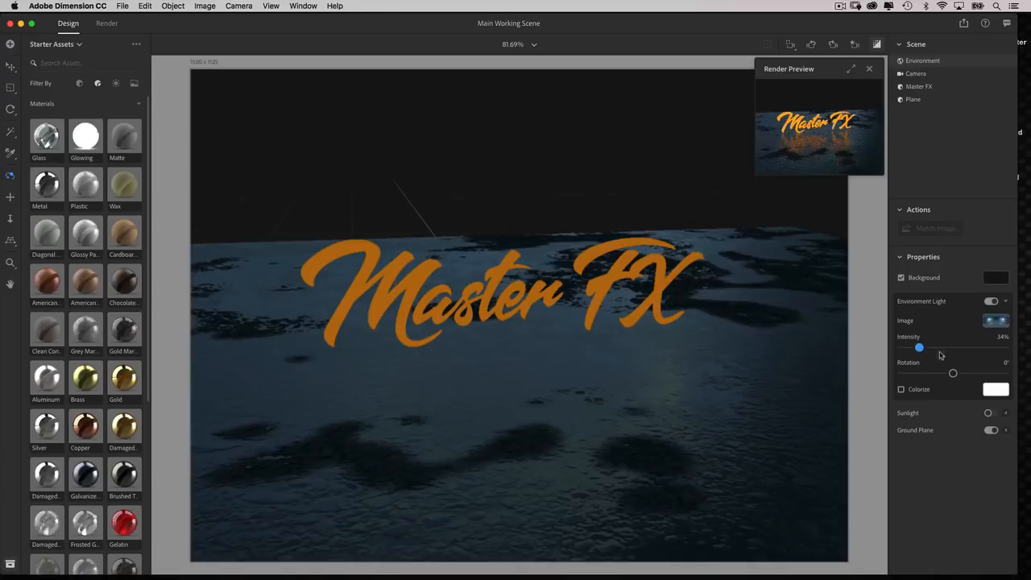
left_click(1001, 337)
type("30")
key("Return")
left_click(850, 69)
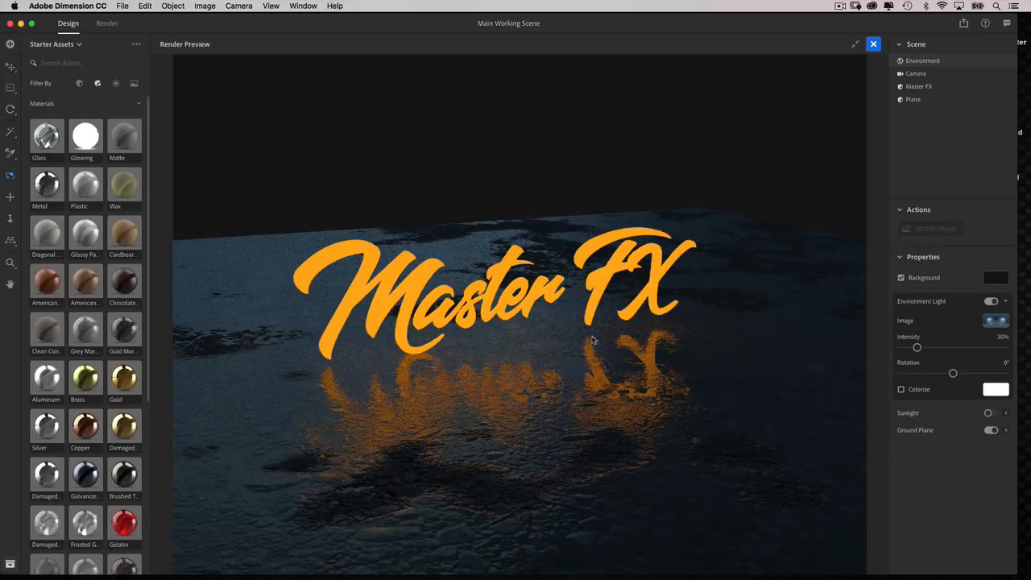
left_click(873, 45)
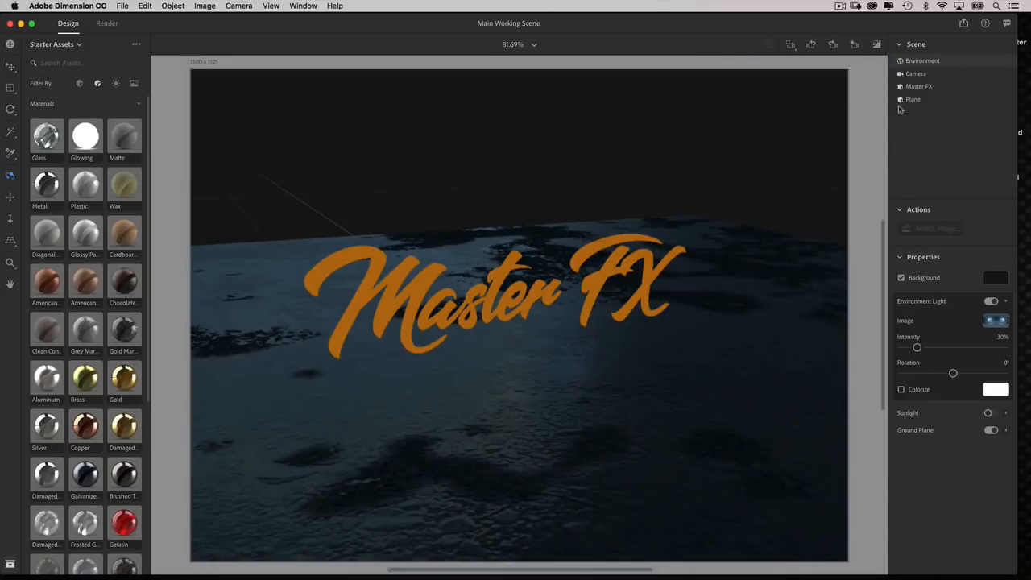
Open the plane's gravel_parking_lot material and set its X offset to 43%.
left_click(922, 99)
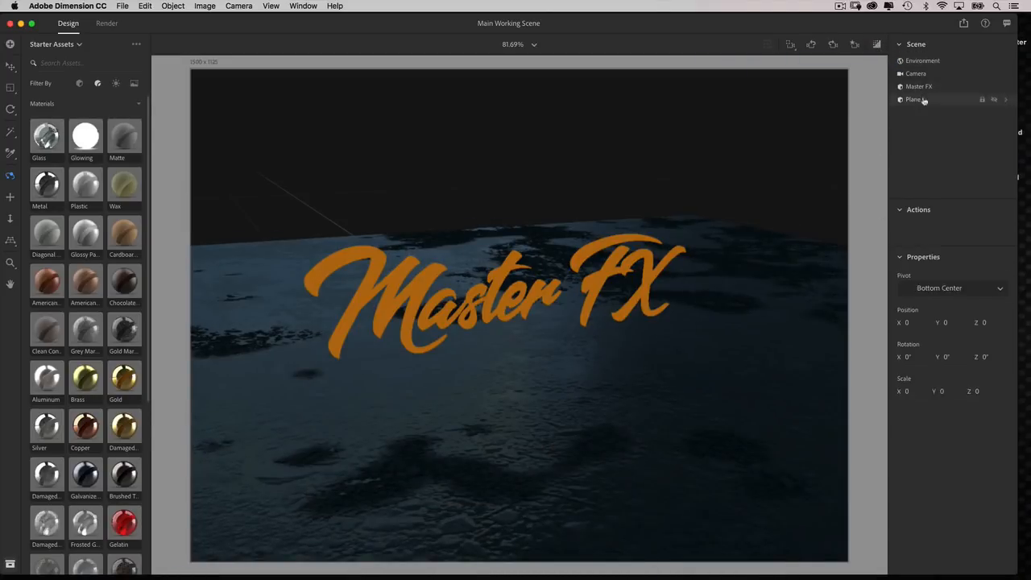
left_click(1007, 101)
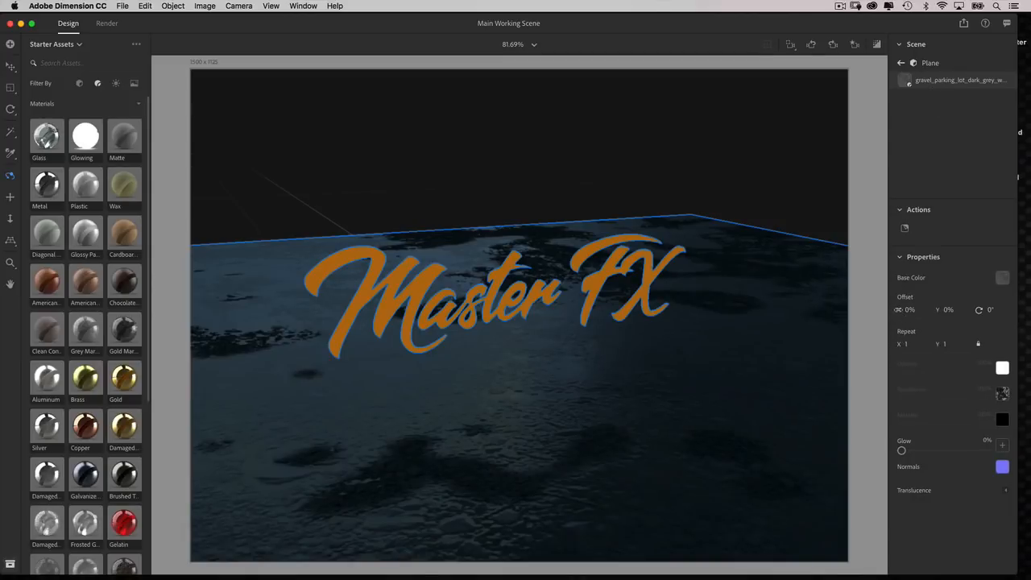
left_click_drag(908, 310, 929, 310)
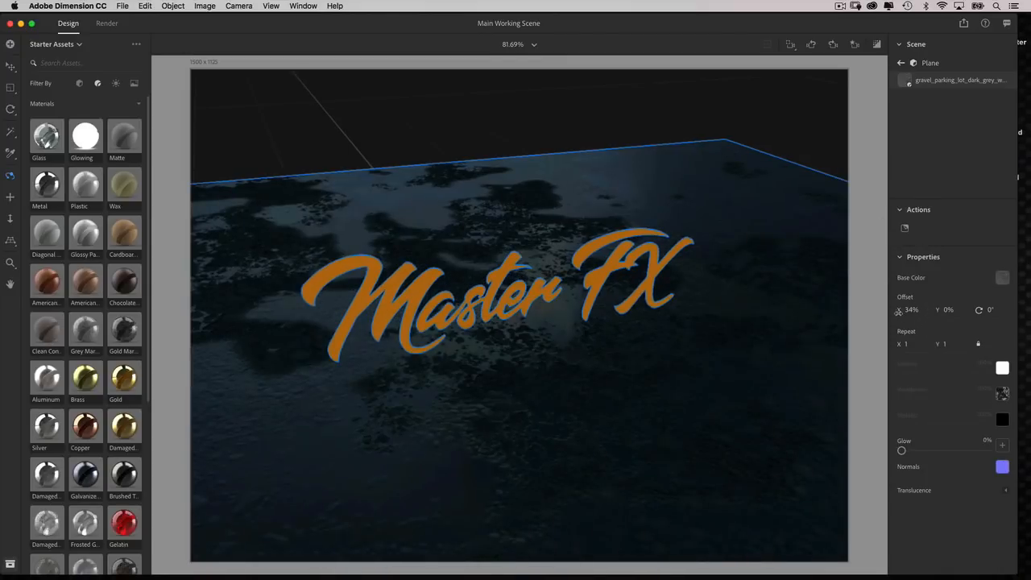
left_click_drag(910, 309, 914, 309)
left_click_drag(752, 298, 796, 315)
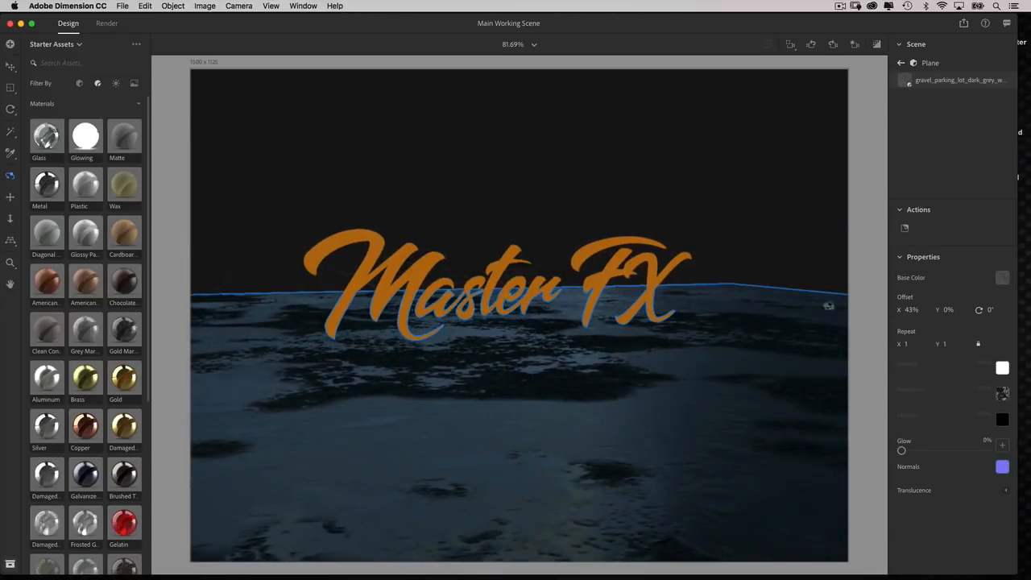
Set the gravel material's offset to X 40% and Y 4%, and check the puddle reflections in the render preview.
left_click_drag(899, 309, 962, 309)
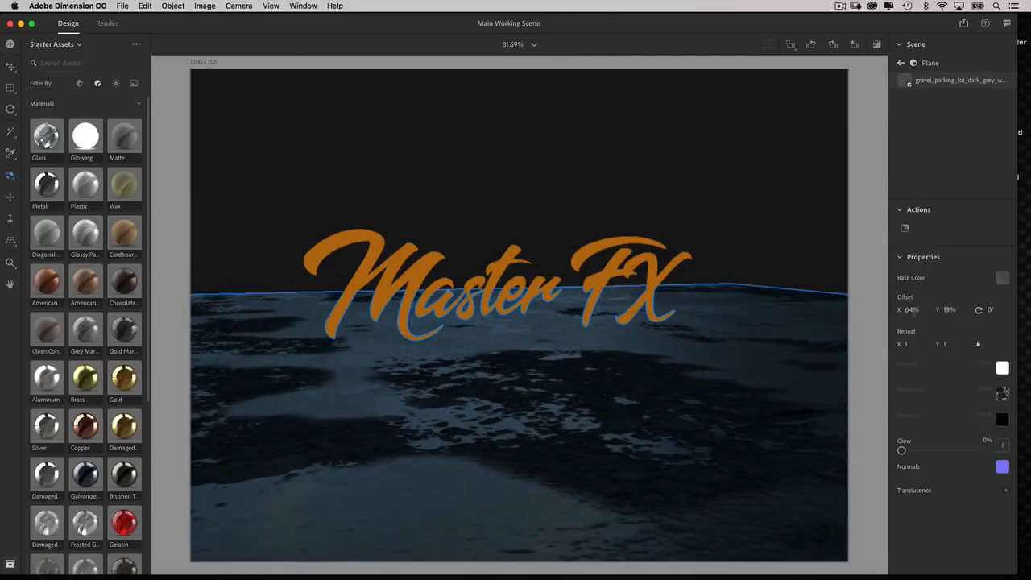
left_click_drag(900, 309, 871, 298)
left_click_drag(938, 310, 759, 335)
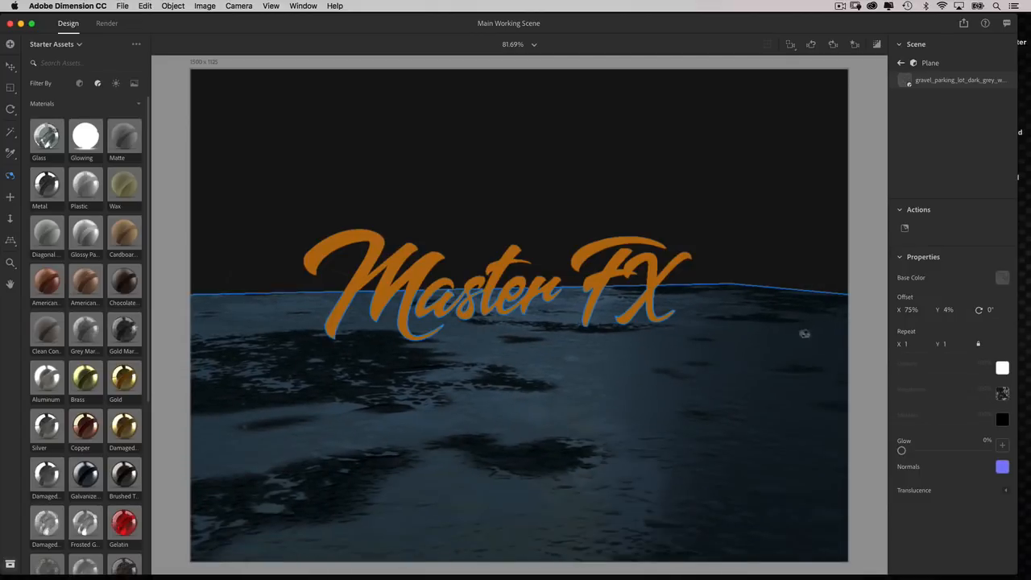
left_click_drag(910, 309, 879, 309)
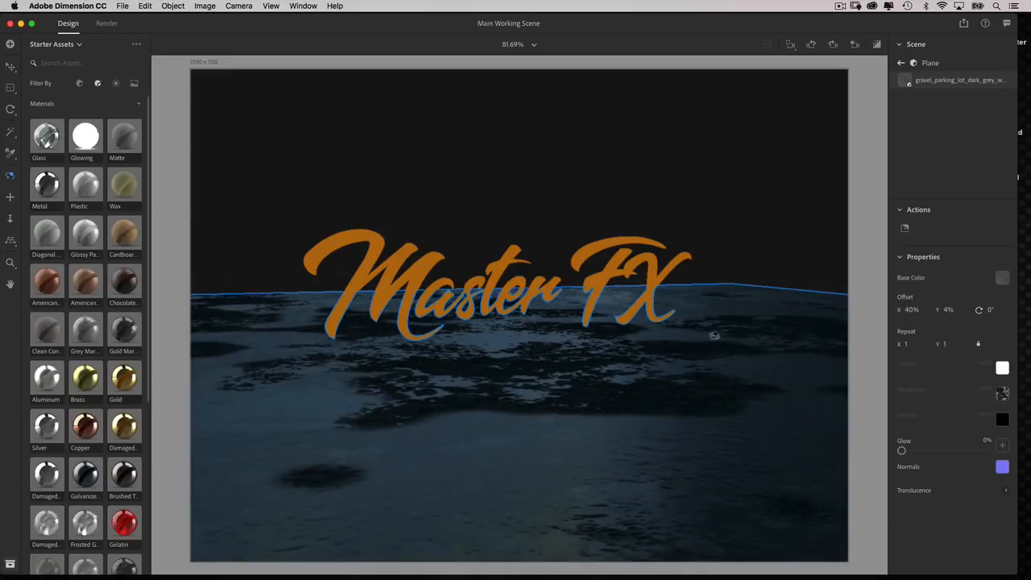
left_click(876, 44)
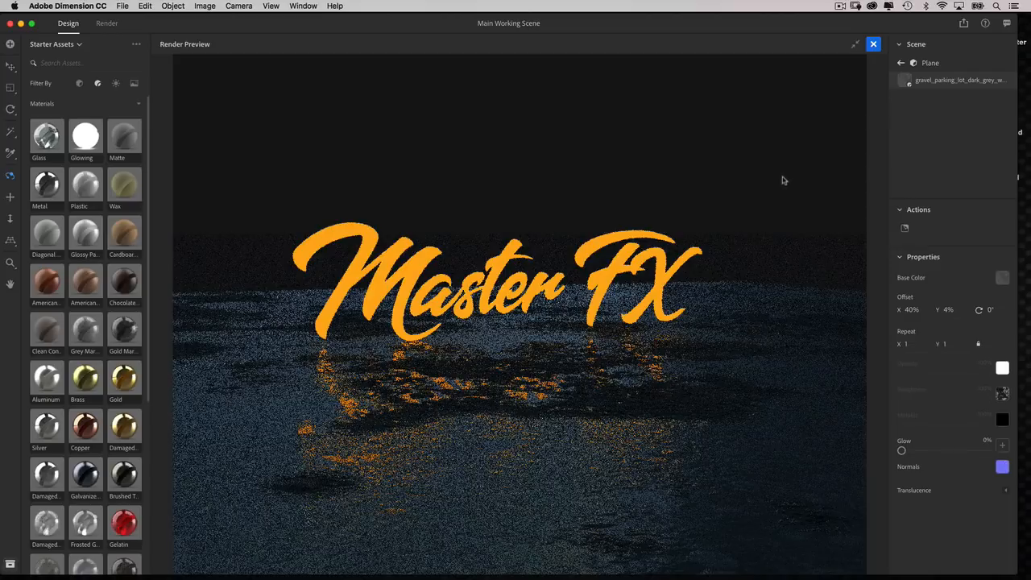
left_click(854, 44)
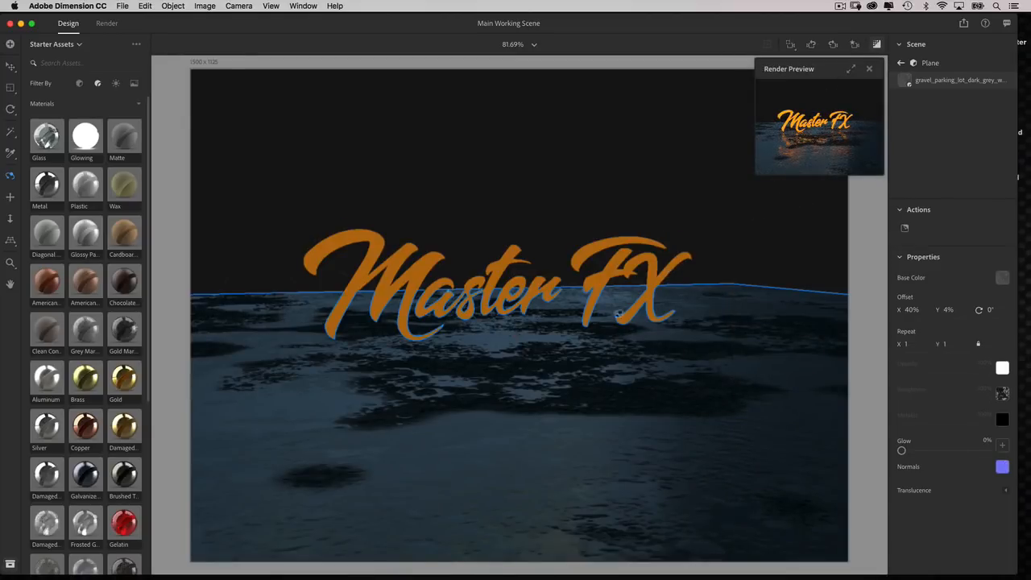
Shift the gravel material's offset to X 121% and Y -30% to reposition the puddles beneath the lettering.
left_click_drag(616, 322, 634, 315)
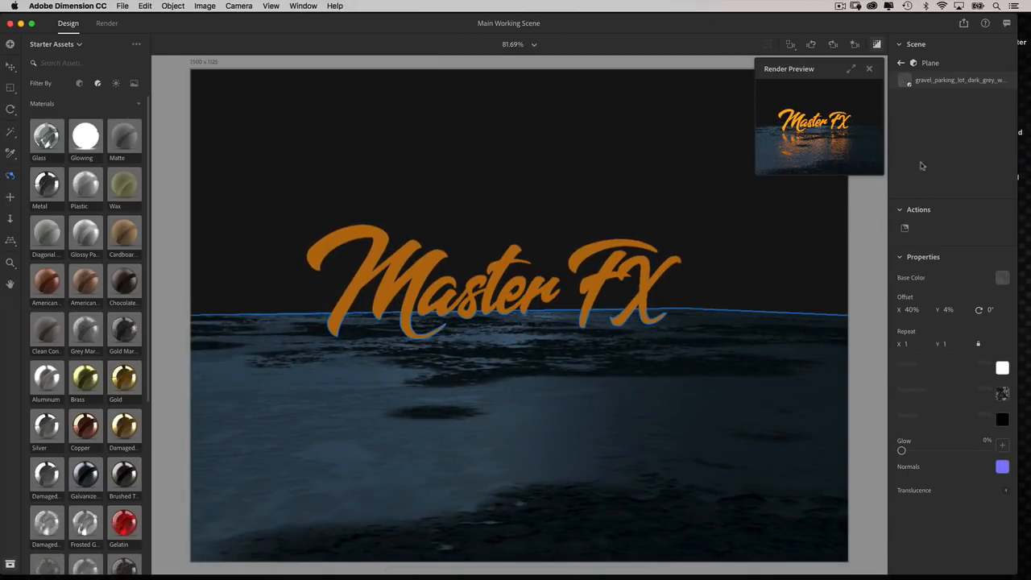
left_click_drag(899, 309, 934, 312)
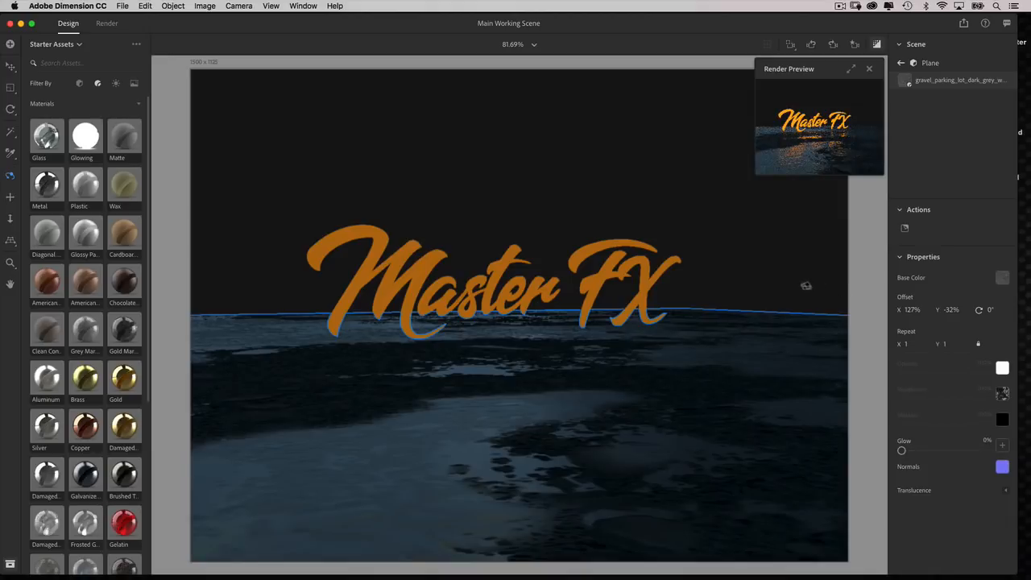
left_click_drag(908, 312, 904, 312)
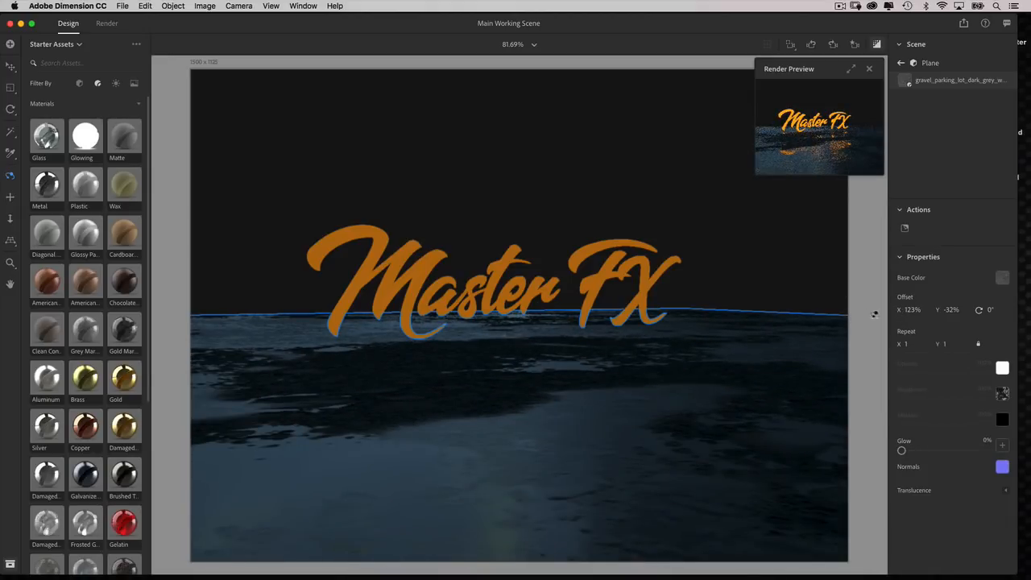
left_click_drag(900, 312, 897, 312)
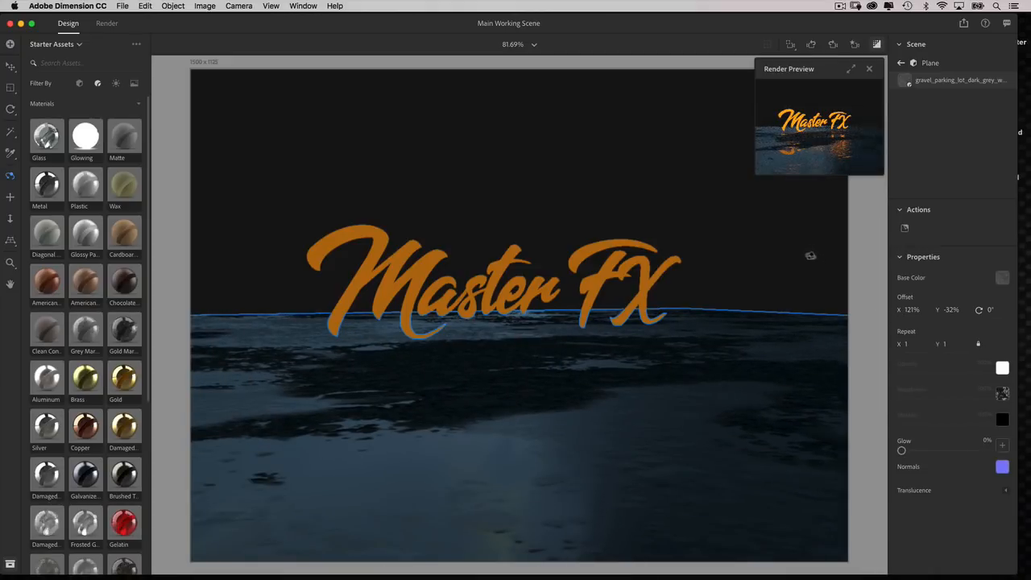
left_click_drag(704, 322, 709, 317)
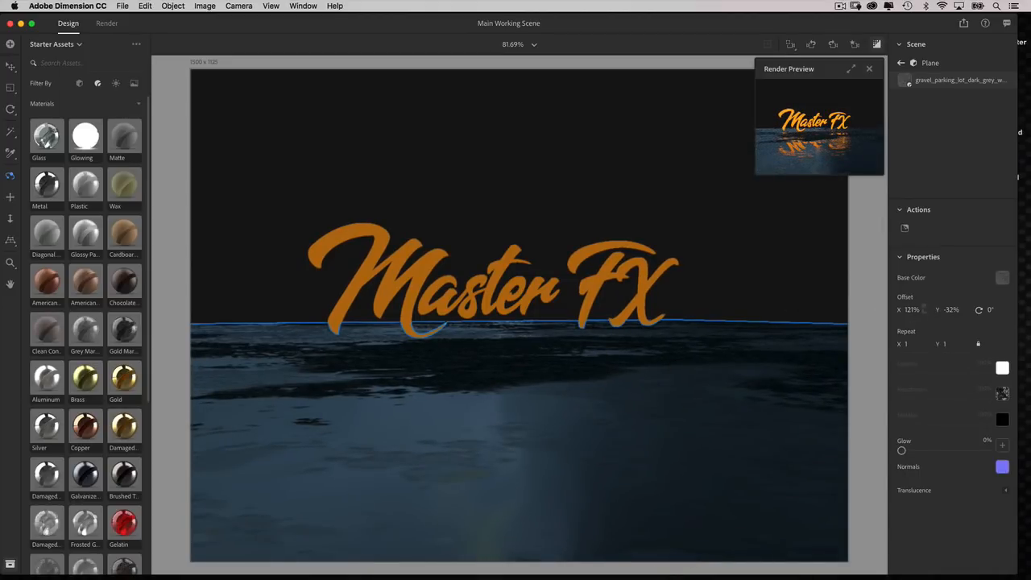
left_click_drag(951, 310, 945, 315)
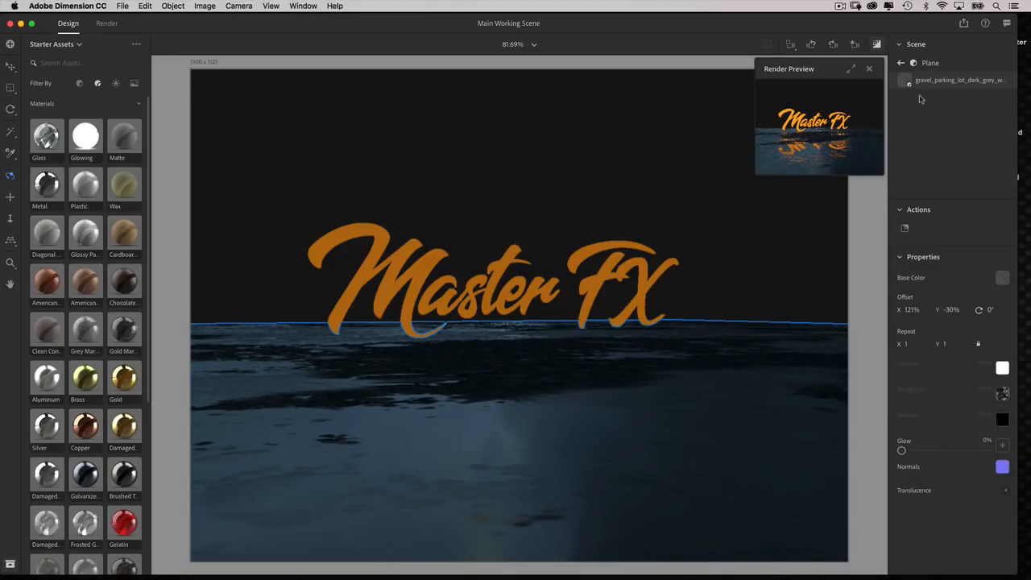
Select the Master FX lettering and scale it down slightly and uniformly.
left_click(901, 62)
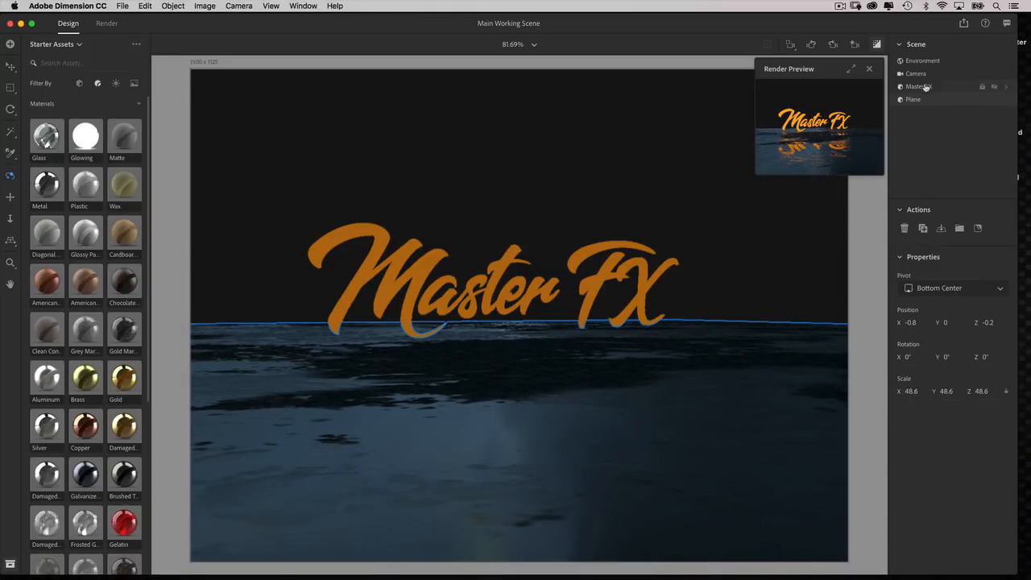
left_click(924, 87)
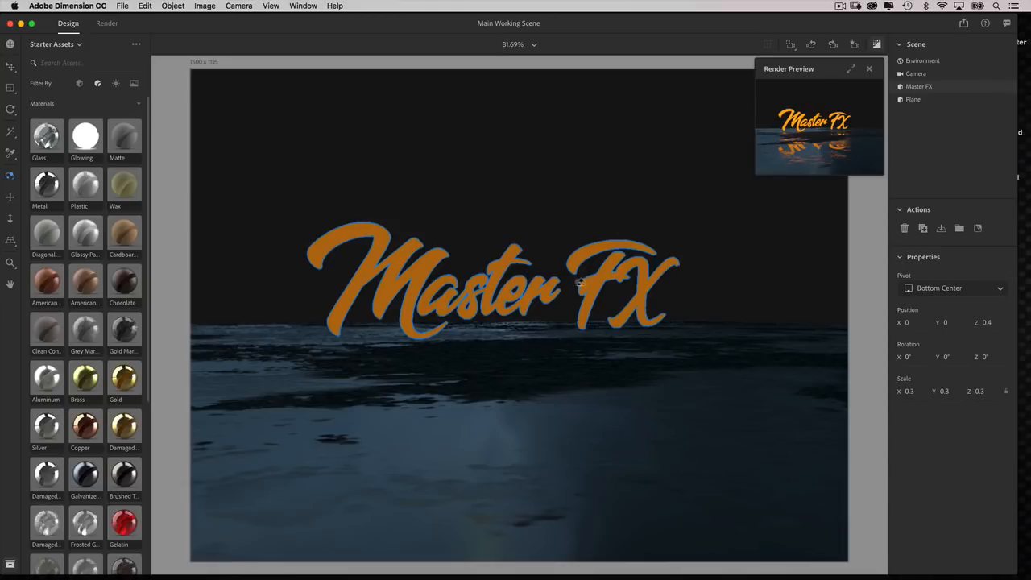
key("s")
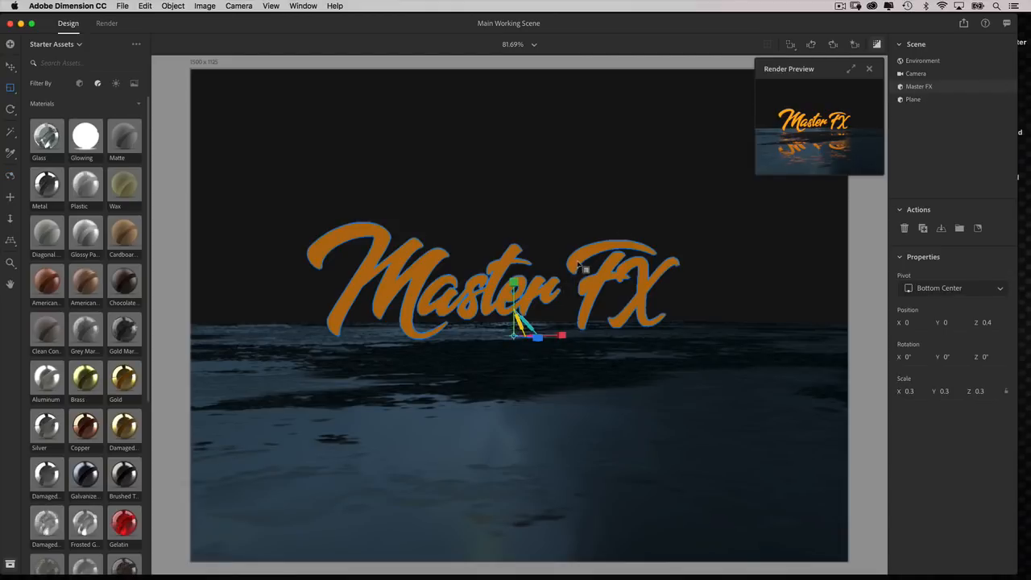
left_click_drag(583, 266, 580, 268)
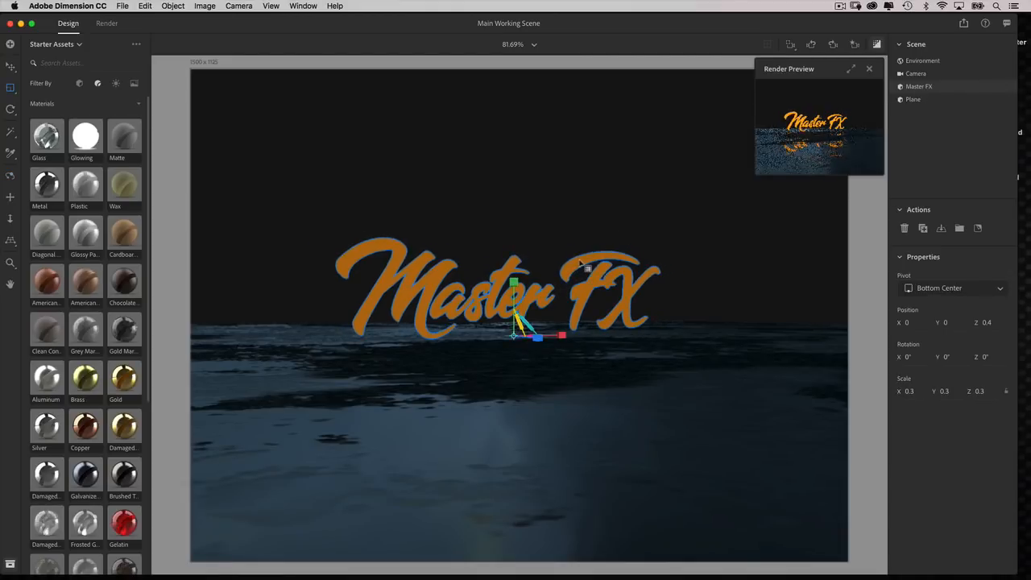
Move the Master FX lettering along the Z axis to 50.2 and inspect it in the enlarged render preview.
key("v")
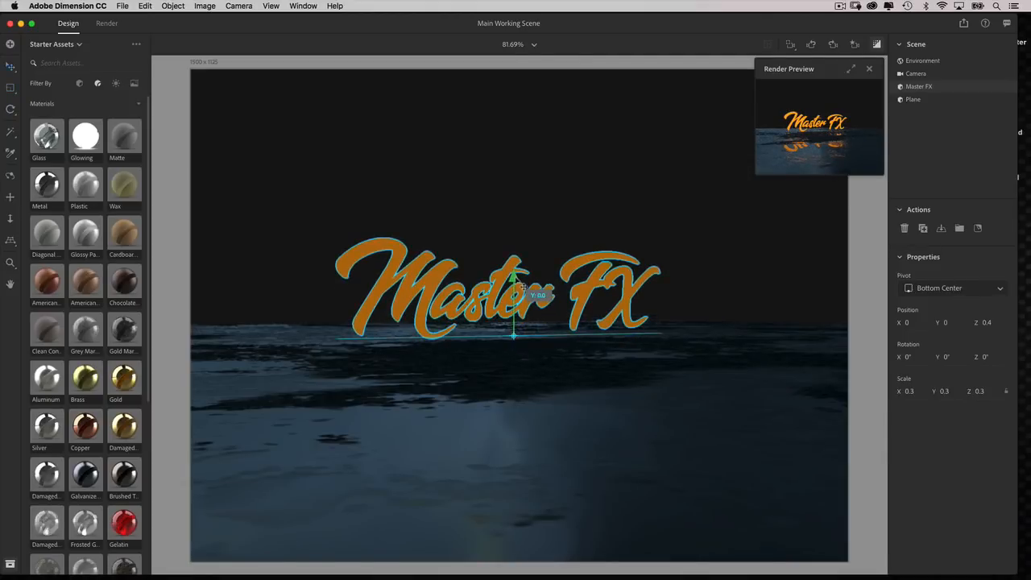
left_click_drag(541, 339, 586, 350)
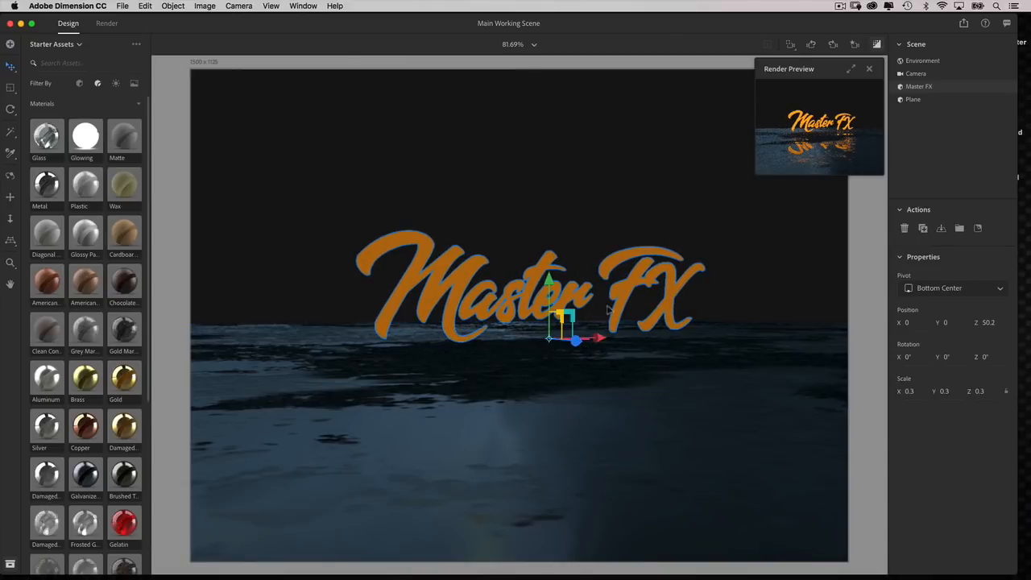
left_click(851, 70)
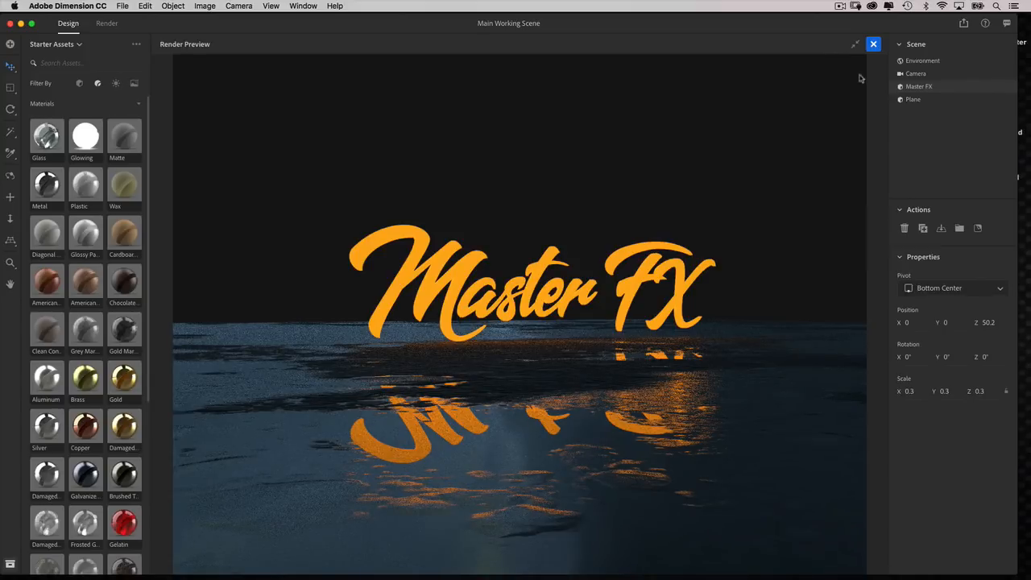
left_click(873, 45)
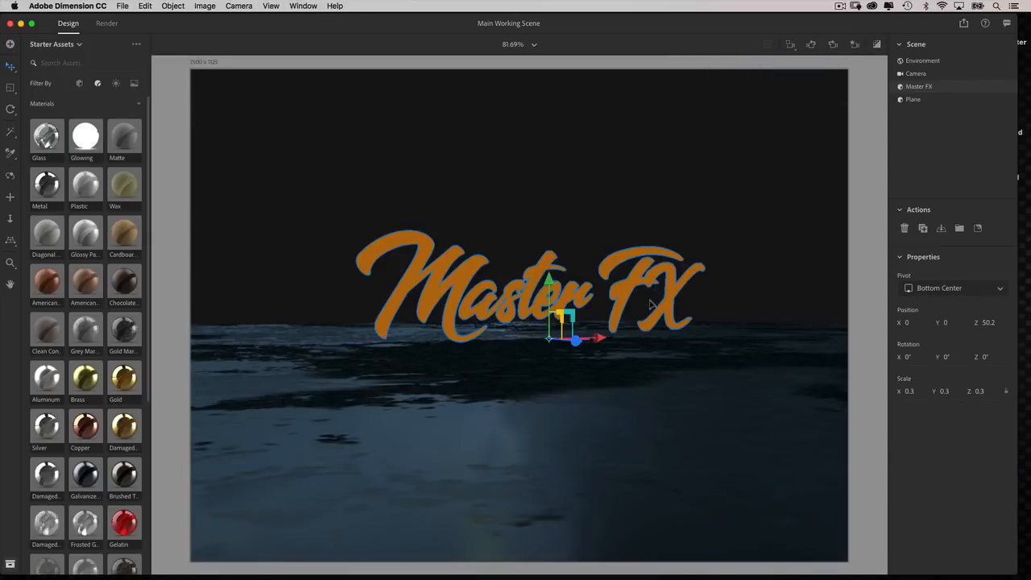
Orbit the camera slightly around the lettering and show the render preview at its small size.
mouse_move(649, 294)
right_mouse_down()
mouse_move(668, 302)
mouse_move(659, 297)
right_mouse_up()
left_click_drag(658, 297, 656, 297)
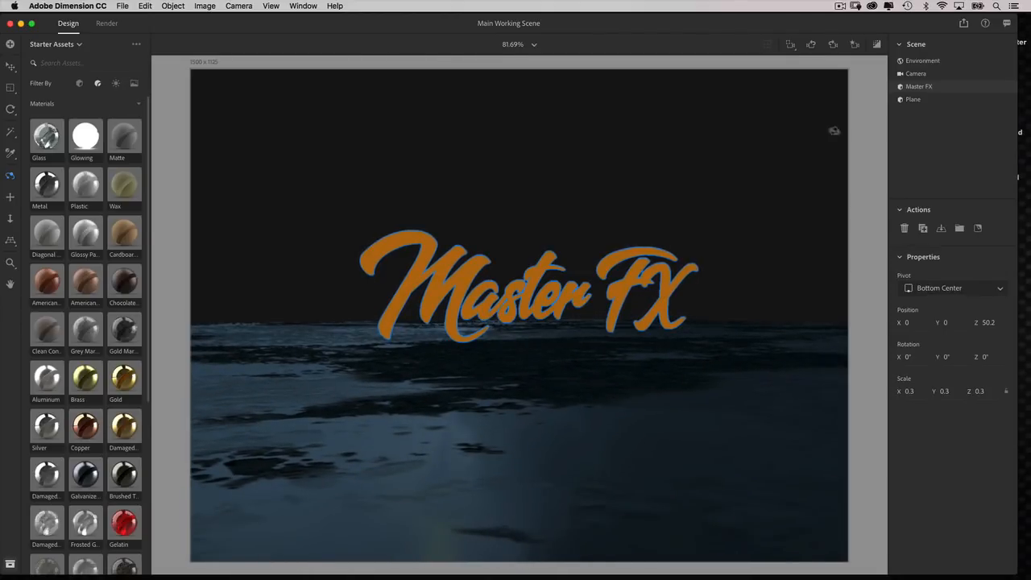
left_click(876, 45)
left_click(854, 44)
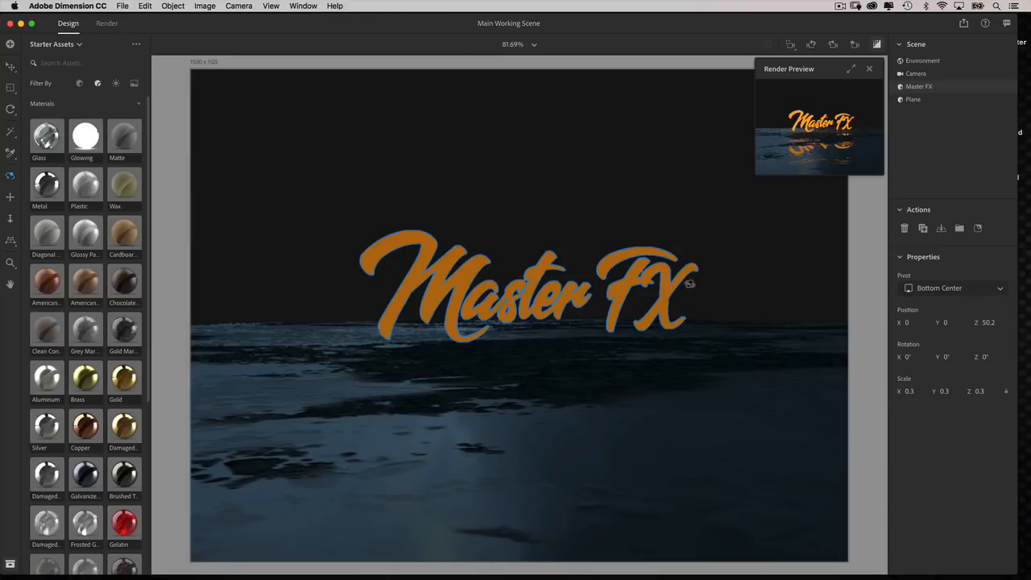
Move the Master FX lettering across the ground to position X -14.4, Z 124.1, and return the camera to a low angle.
left_click_drag(682, 296, 626, 391)
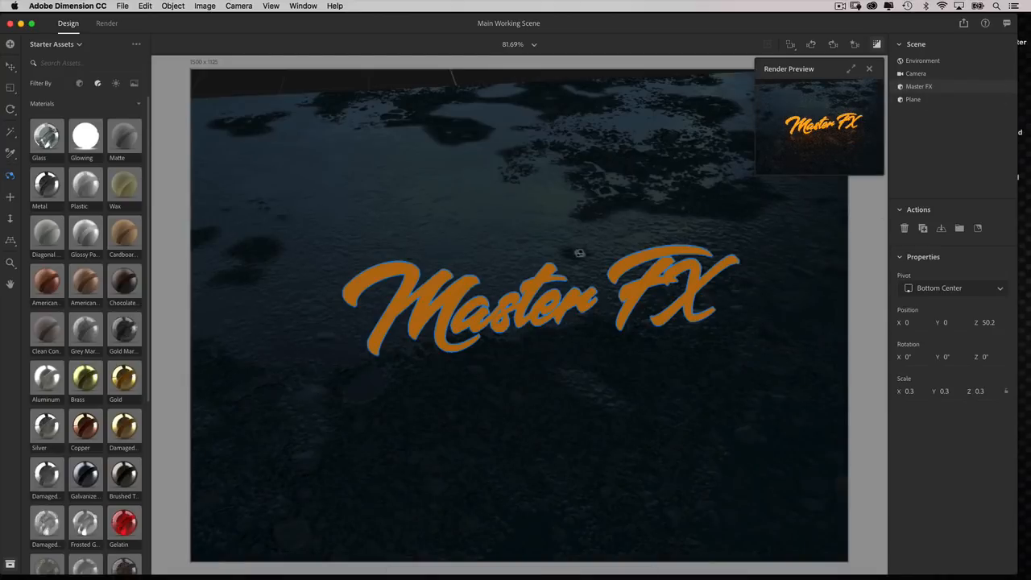
key("v")
left_click_drag(555, 377, 631, 322)
key("1")
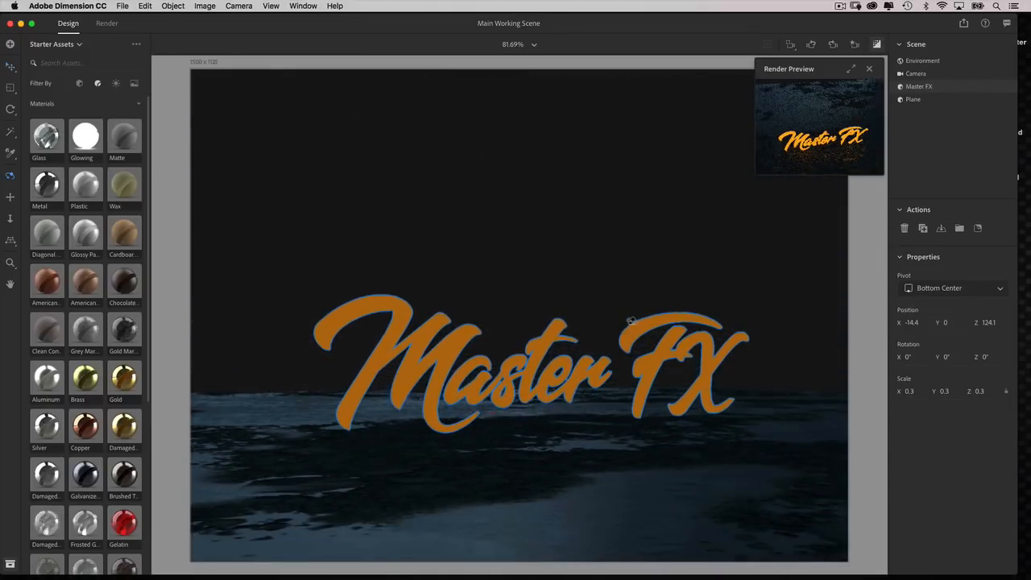
Orbit and pan the camera at a low angle so the Master FX lettering sits near the middle of the frame.
left_click_drag(602, 356, 718, 247)
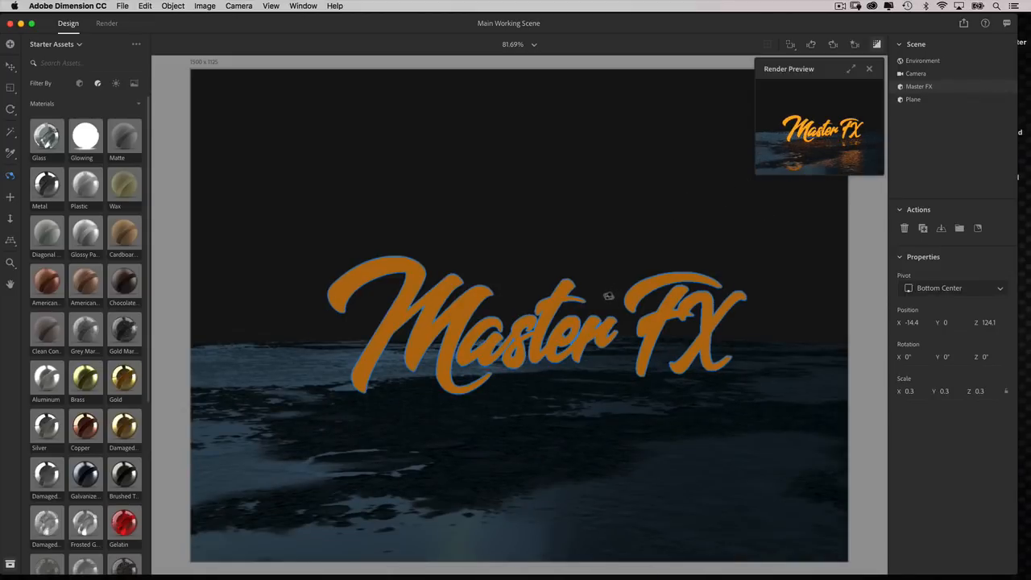
key("v")
left_click_drag(587, 333, 588, 341)
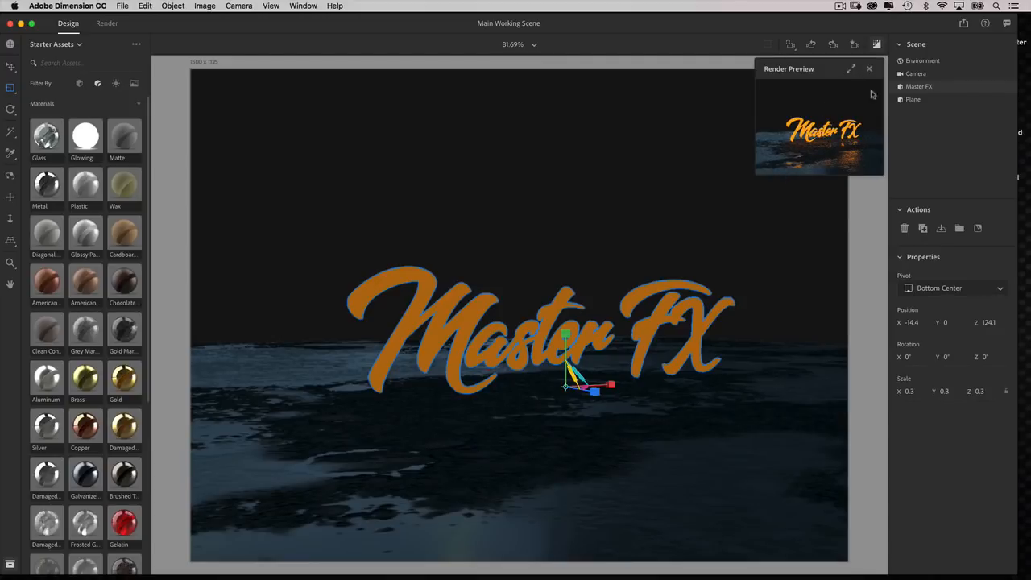
key("2")
left_click_drag(592, 319, 585, 319)
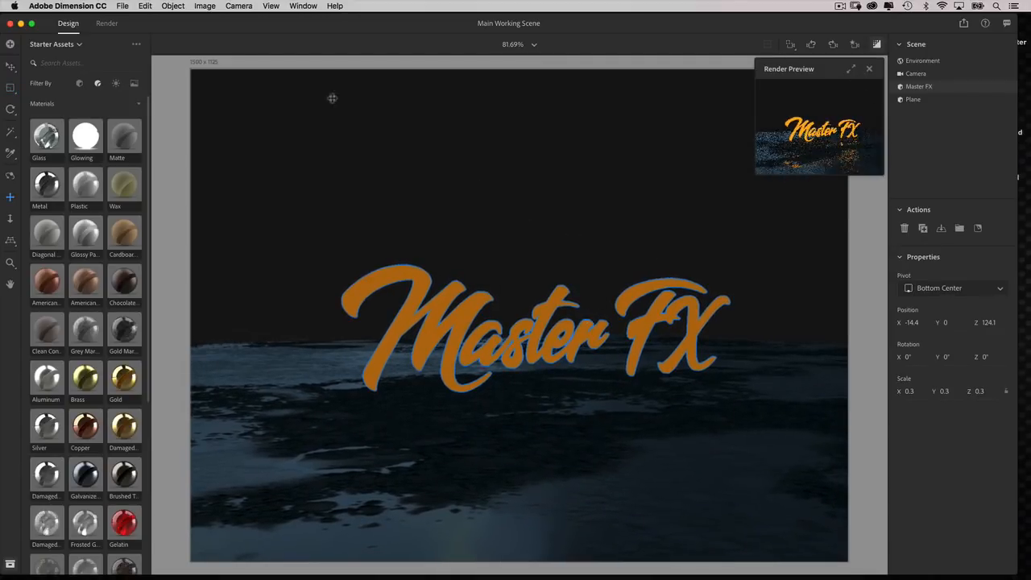
Render the scene at Medium quality to a PSD (16 Bits/Channel) on the Desktop.
left_click(105, 24)
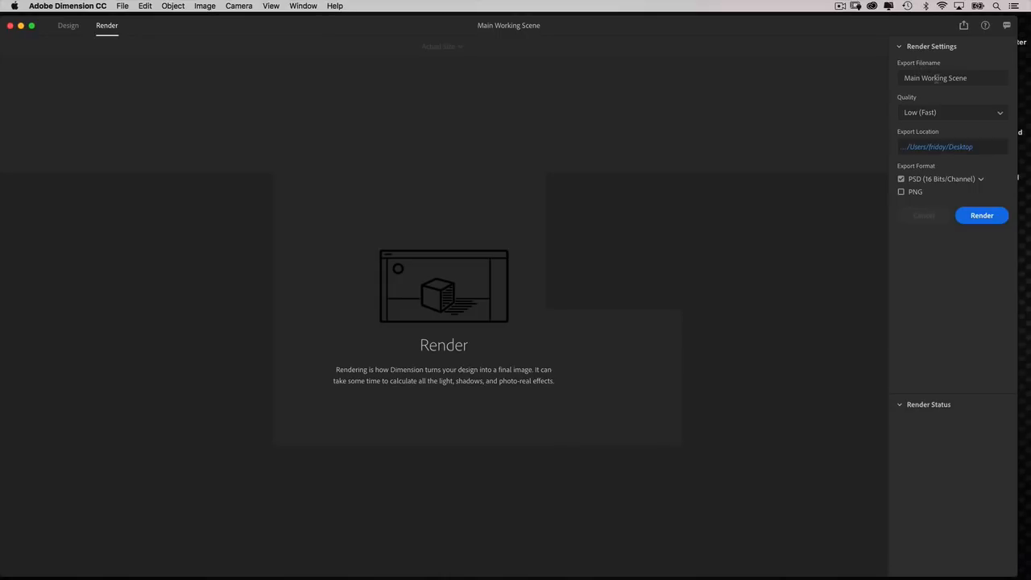
left_click(995, 83)
left_click(939, 113)
left_click(928, 148)
left_click(981, 215)
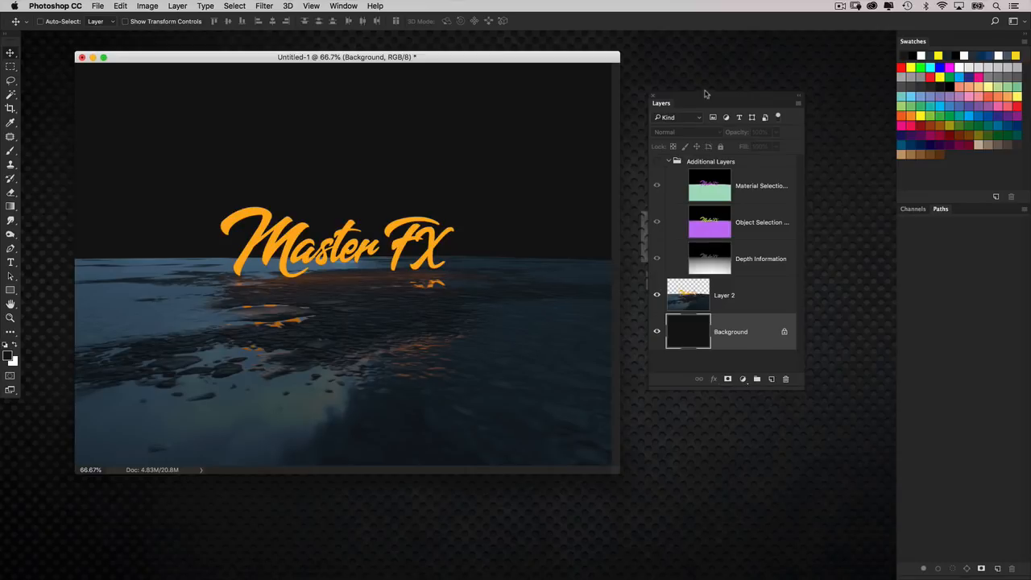
In Photoshop, hide the rendered file's Background layer and show the Additional Layers group to view the material selection masks.
left_click_drag(706, 96, 720, 98)
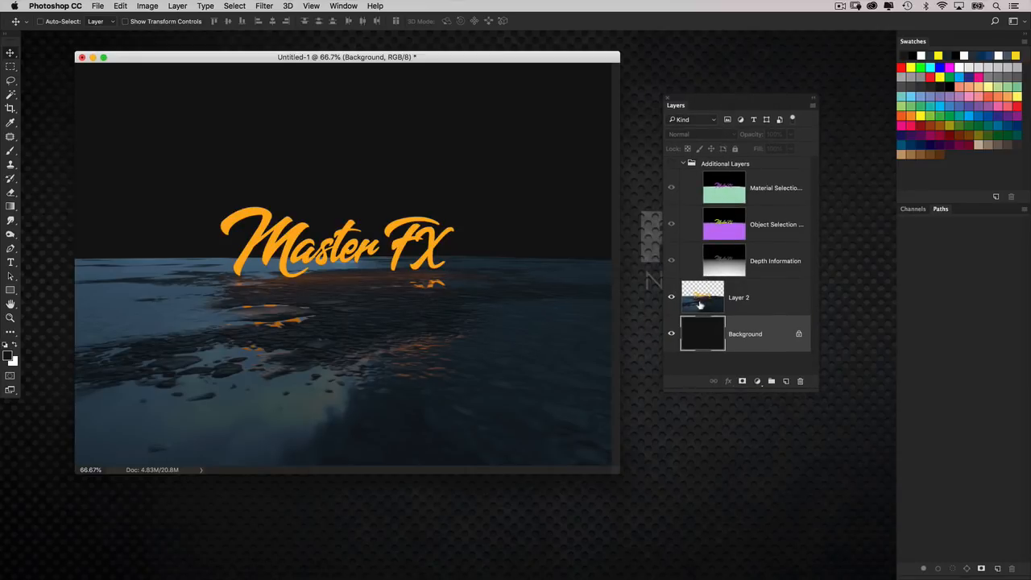
left_click(672, 332)
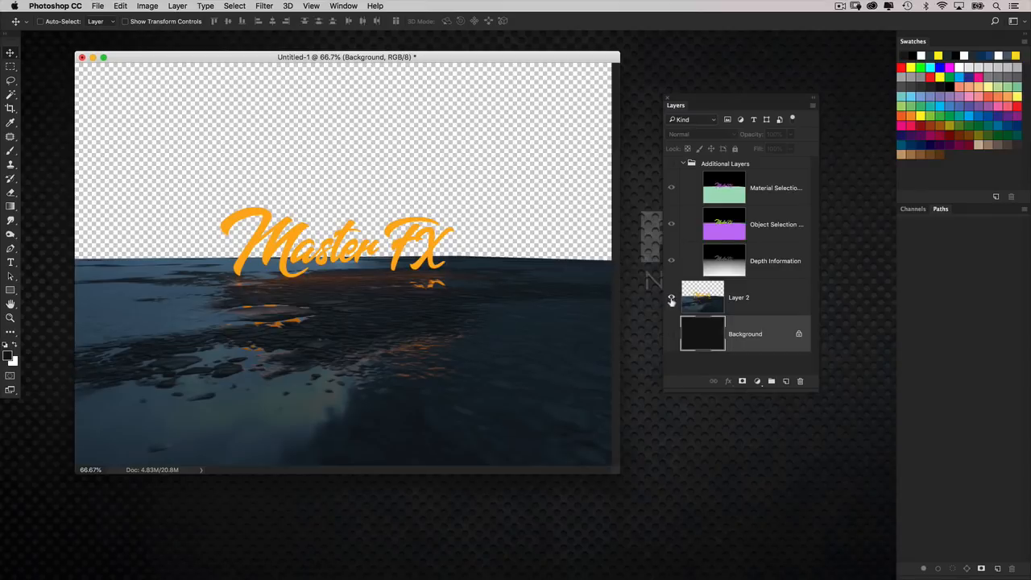
left_click(706, 179)
left_click(670, 164)
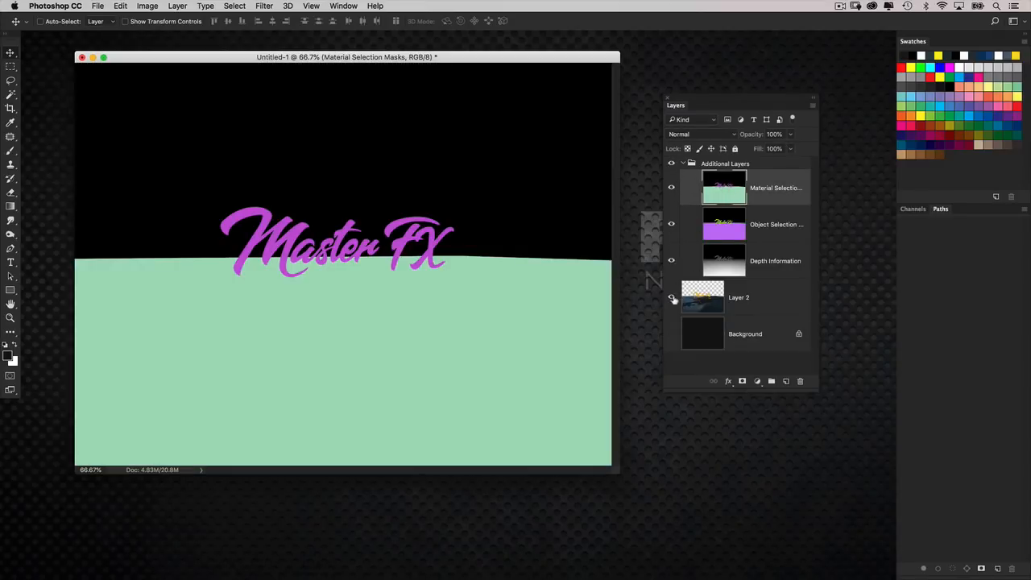
Make the Object Selection Masks layer active, hide the Material Selection Masks layer and the Additional Layers group, and show the Background.
left_click(719, 224)
left_click(671, 187)
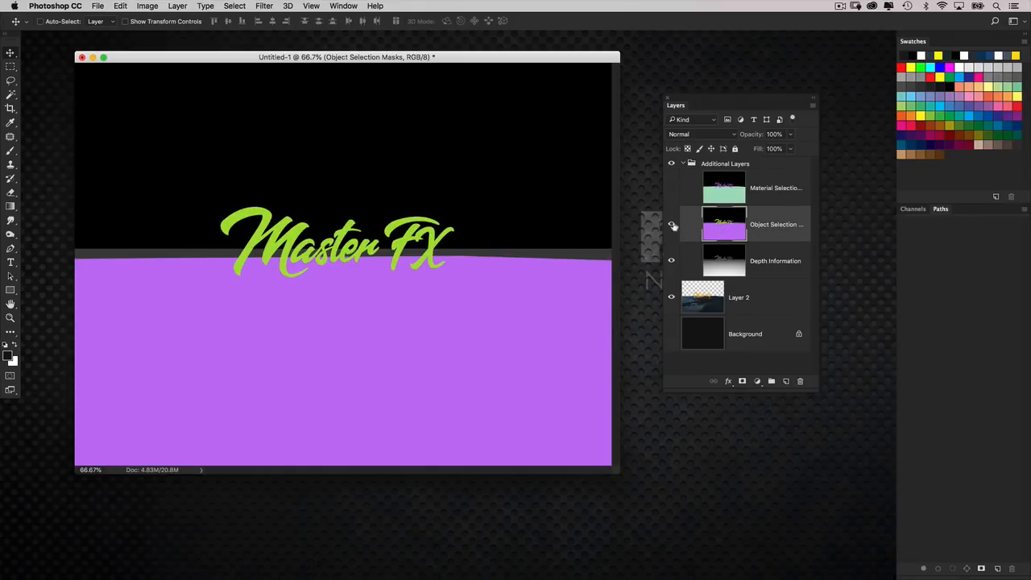
left_click(671, 163)
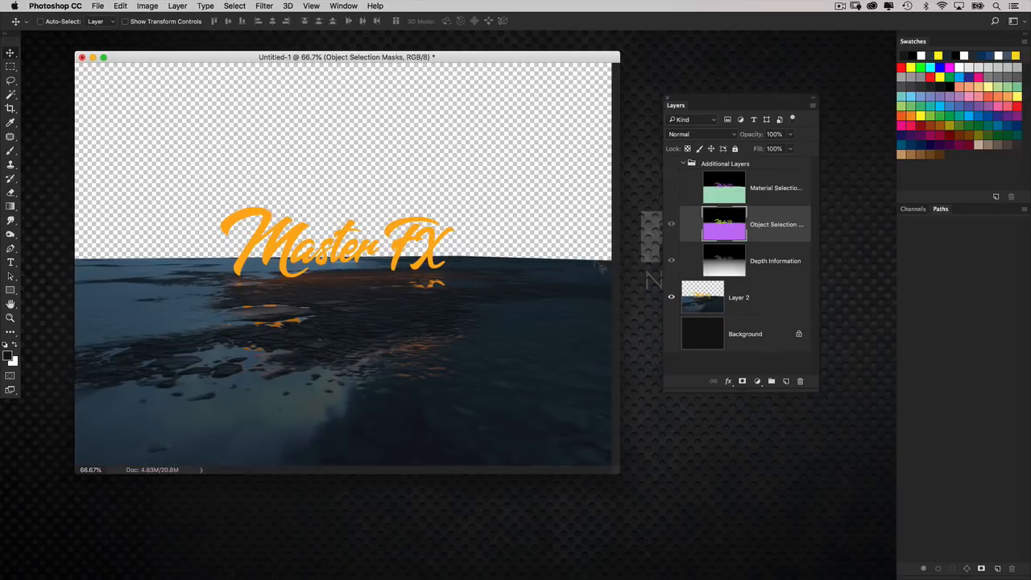
left_click(671, 334)
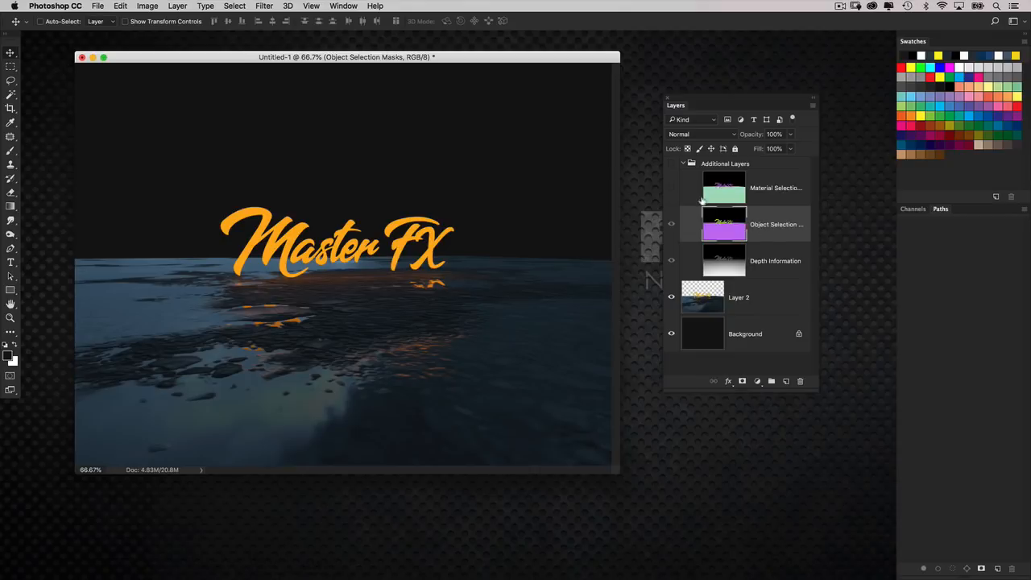
Show the Additional Layers group and select the green lettering in the object selection masks with the Magic Wand tool.
left_click(670, 164)
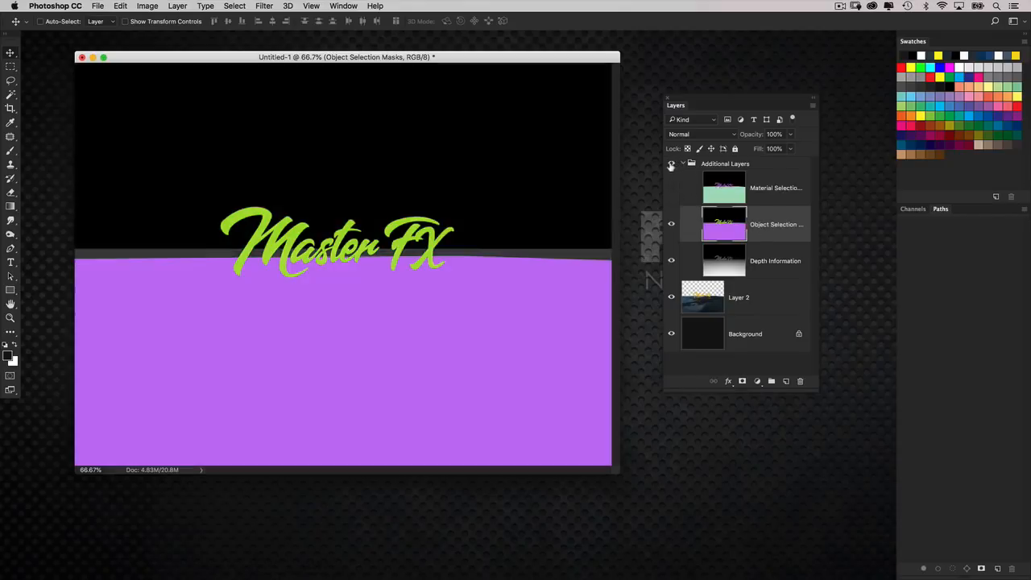
left_click(10, 95)
left_click_drag(10, 95, 50, 104)
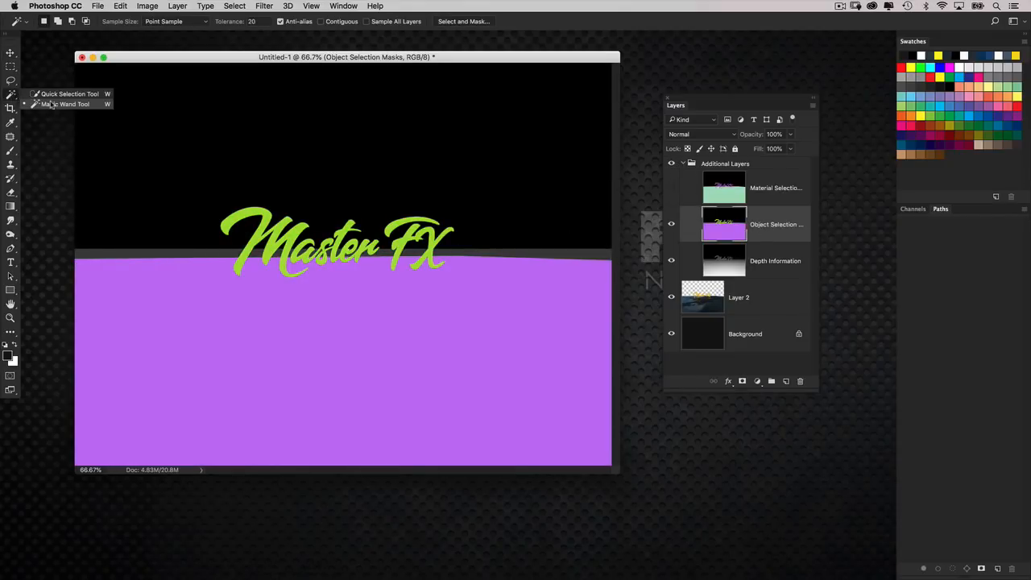
left_click(58, 105)
left_click(263, 214)
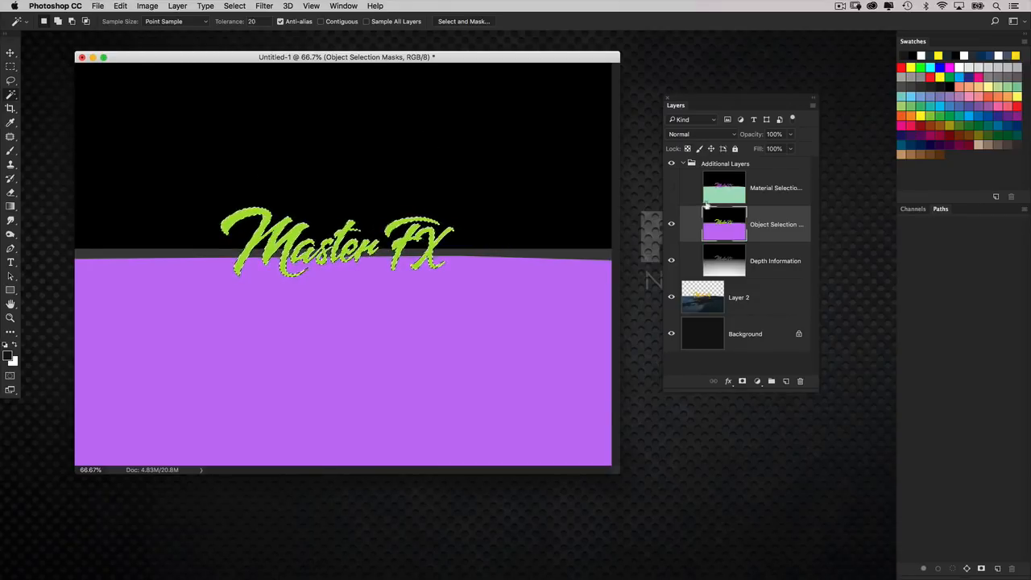
Hide and collapse the Additional Layers group, then copy the selected lettering from the render layer to its own layer.
left_click(673, 165)
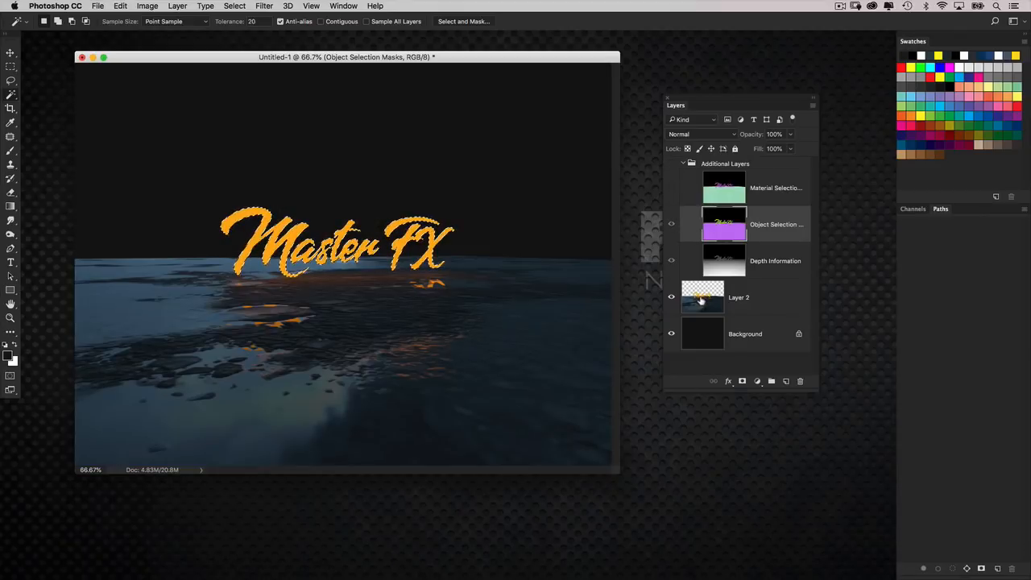
left_click(700, 300)
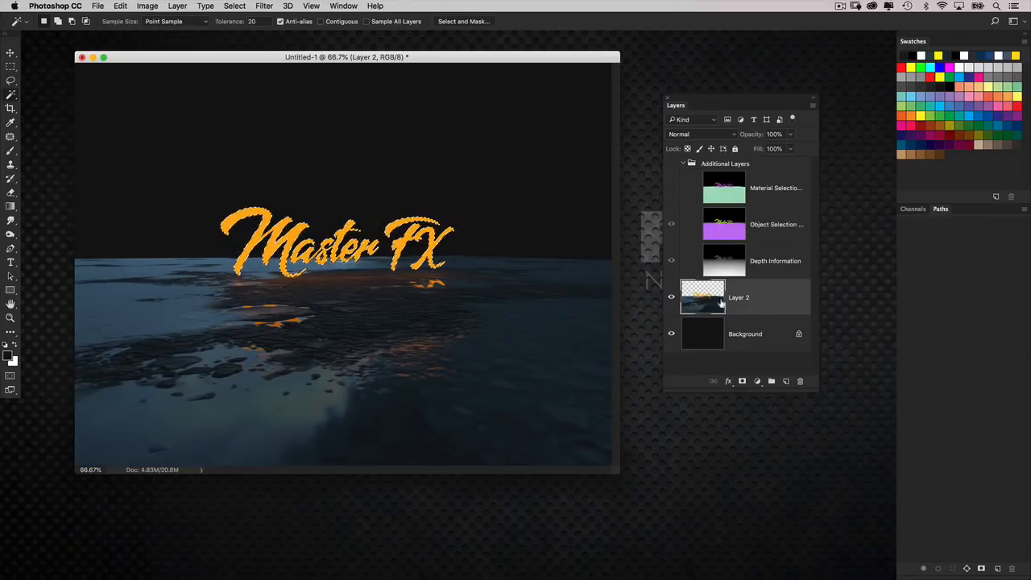
left_click(683, 165)
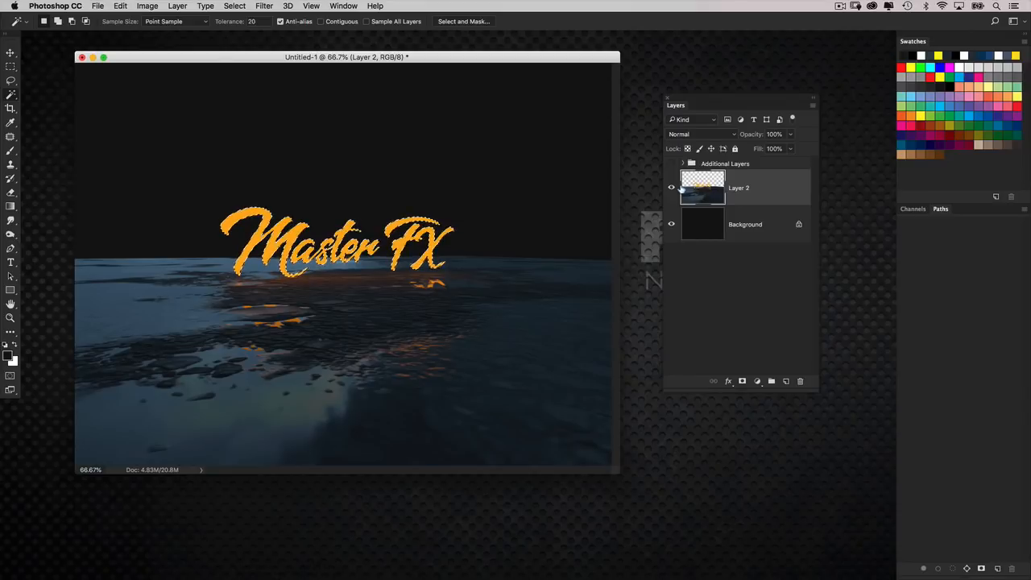
key("super+j")
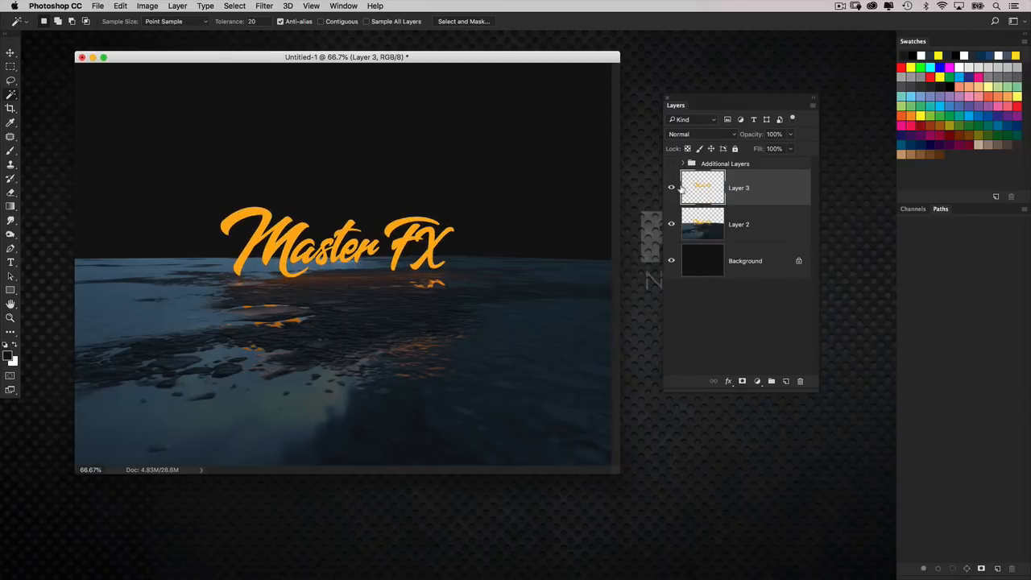
left_click(670, 224)
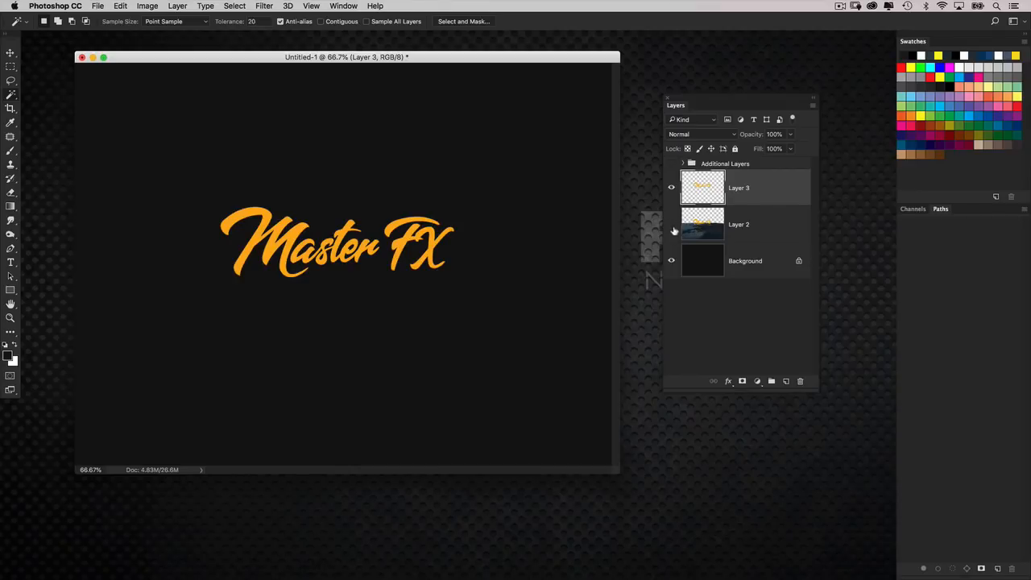
left_click(671, 224)
Copy the stormy cloud image into the composite directly above the Background layer and put its source window away.
left_click(715, 258)
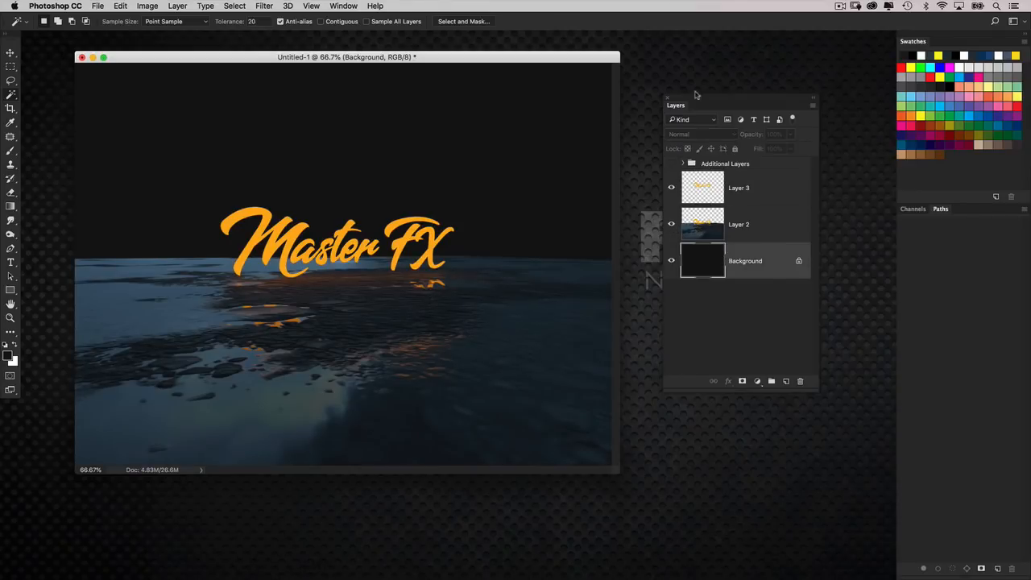
left_click(837, 109)
left_click_drag(989, 73, 299, 559)
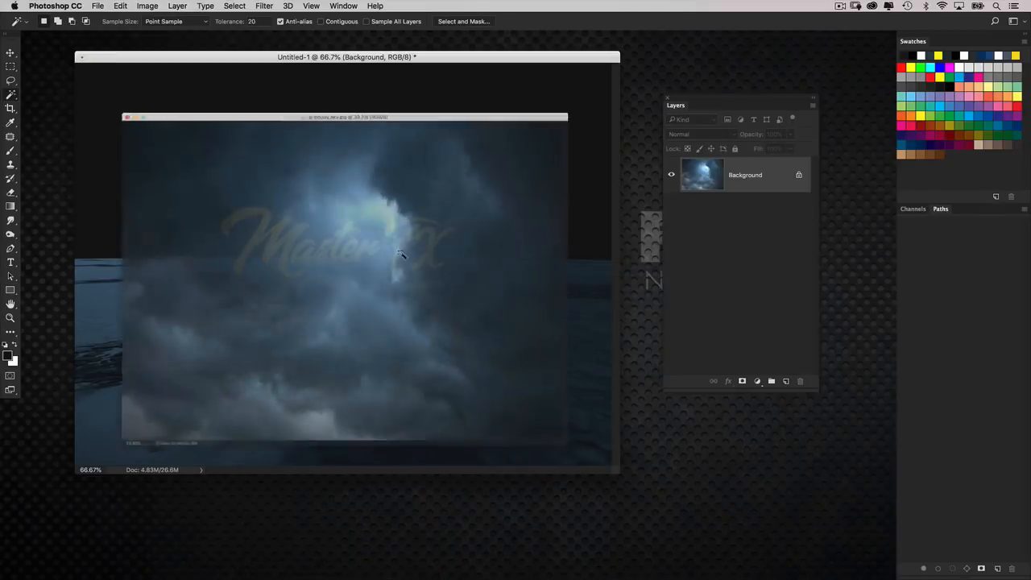
left_click(11, 53)
left_click_drag(139, 51, 604, 139)
left_click_drag(554, 275, 362, 264)
left_click(638, 297)
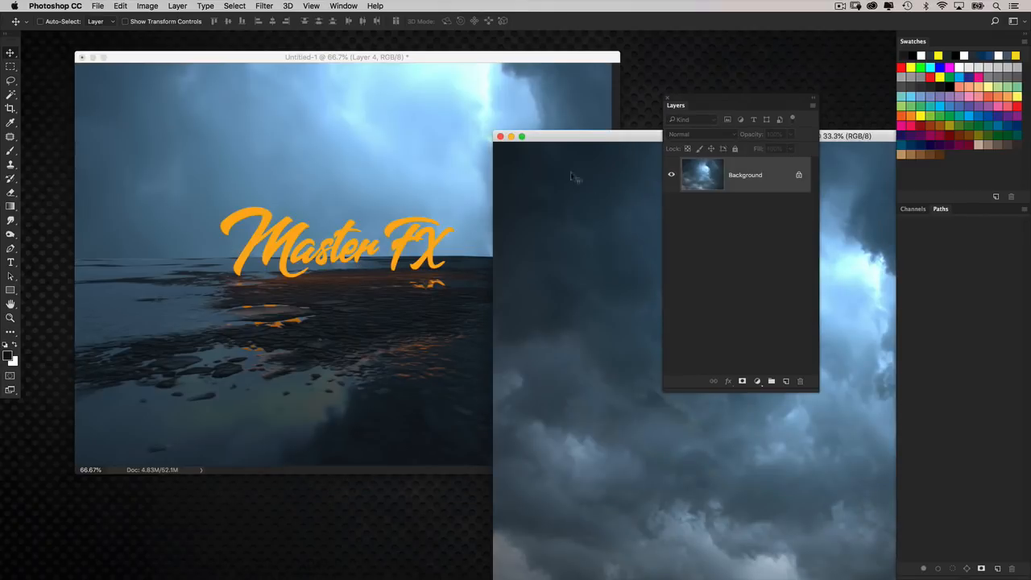
left_click(508, 137)
Free-transform the sky layer, scaling it down around its center to about 53.5%.
key("super+t")
key("super+0")
left_click_drag(79, 46, 246, 169, "alt+shift")
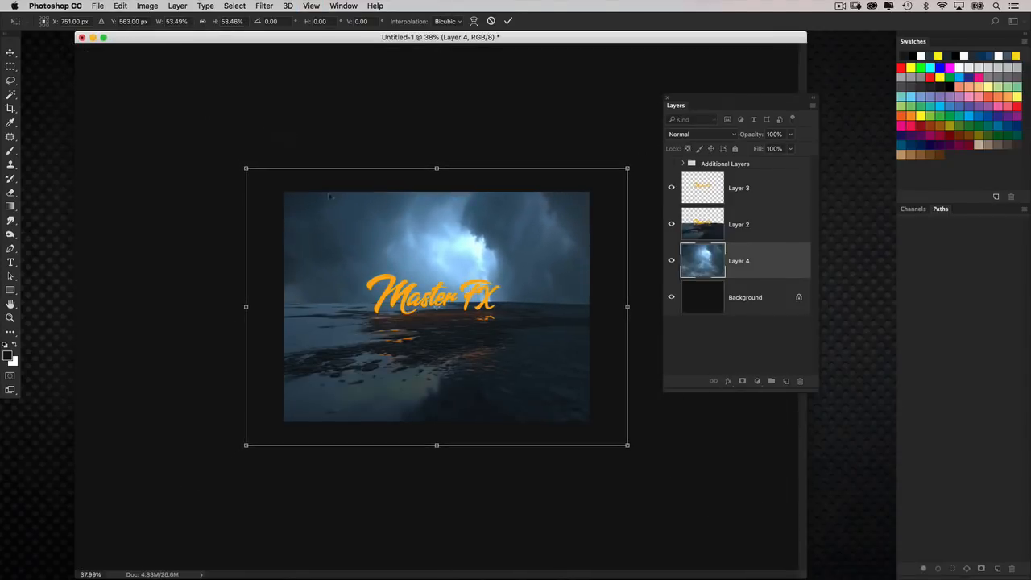
Flip the sky horizontally, scale it to about 57.4%, and move it upward to about X 750.5 px, Y 396.5 px.
right_click(442, 273)
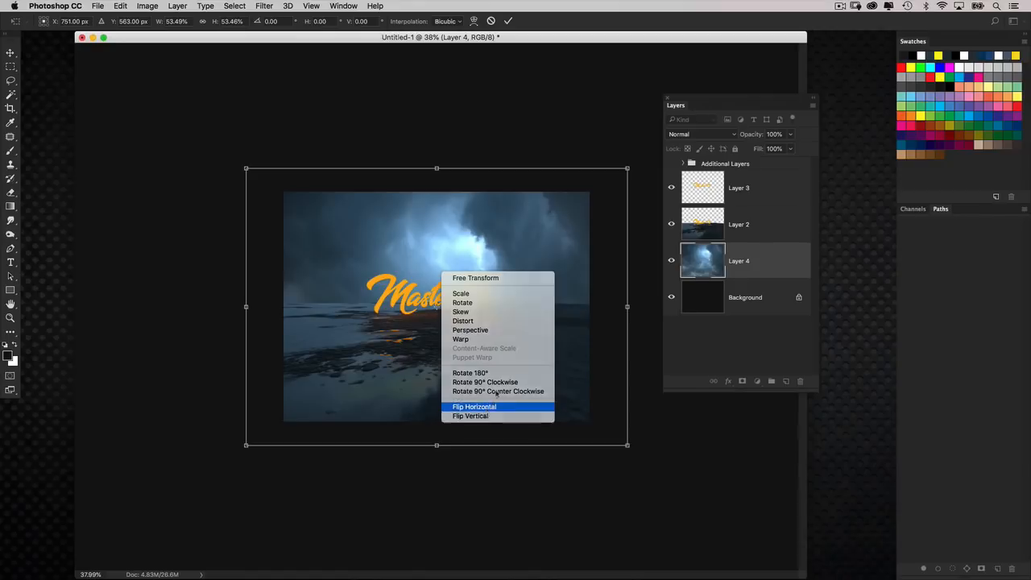
left_click(483, 407)
left_click_drag(503, 347, 465, 346)
left_click_drag(348, 211, 349, 127)
left_click_drag(432, 209, 447, 206)
left_click_drag(605, 82, 618, 72, "alt+shift")
left_click_drag(521, 185, 546, 234)
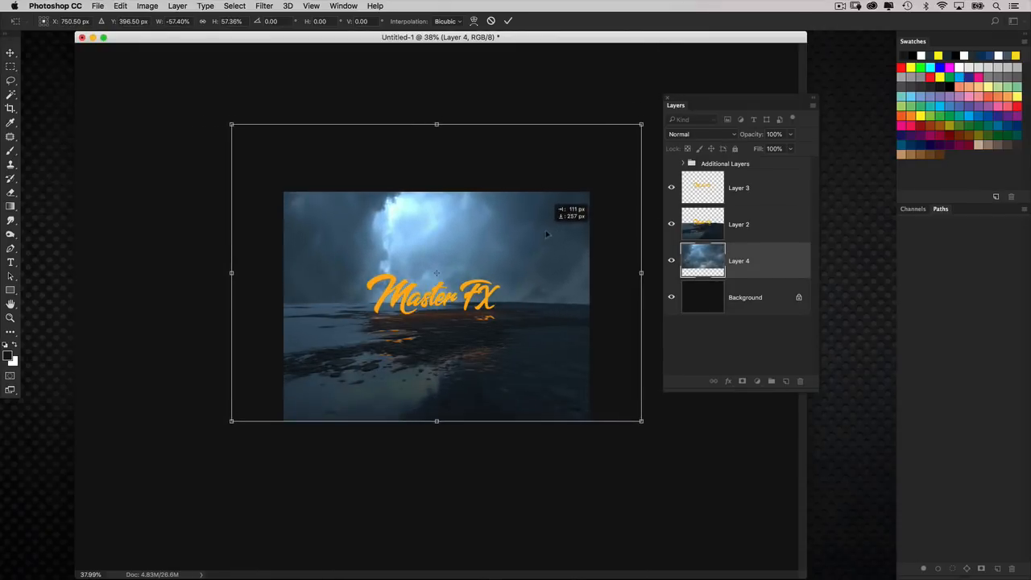
Flip the sky horizontally again, move it to about X 549.5 px, Y 323.5 px, and apply the transformation.
right_click(473, 270)
left_click(515, 404)
left_click_drag(441, 296, 397, 295)
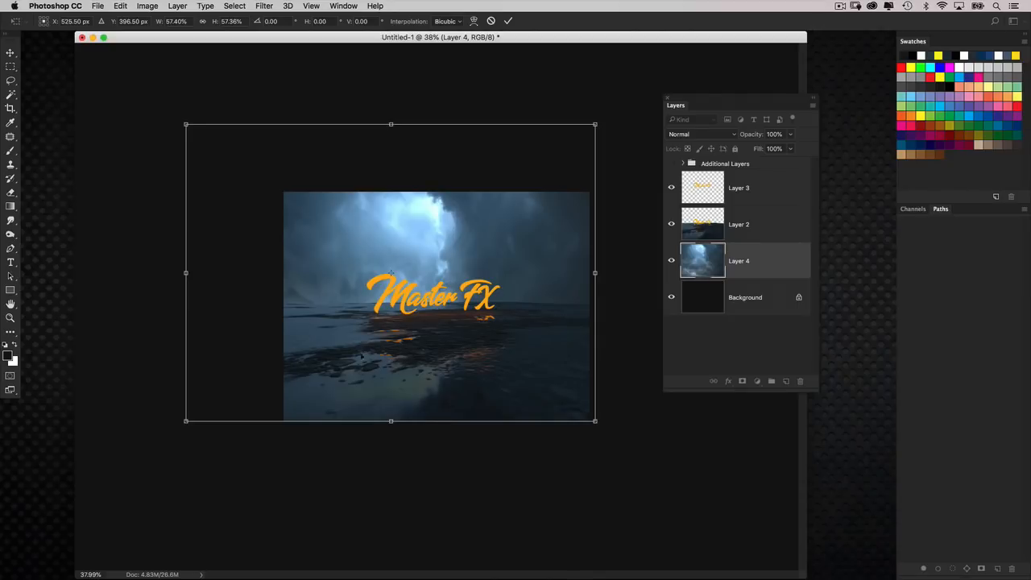
left_click_drag(447, 344, 451, 328)
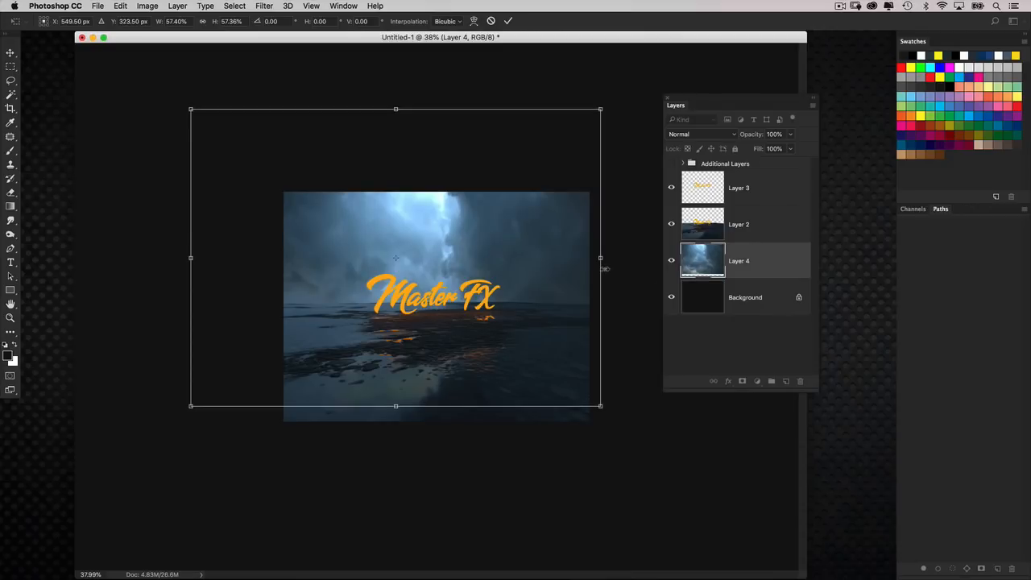
key("Return")
Add a layer mask to the sky layer and fade its lower part at the horizon with a black-to-transparent linear gradient.
key("super+equal")
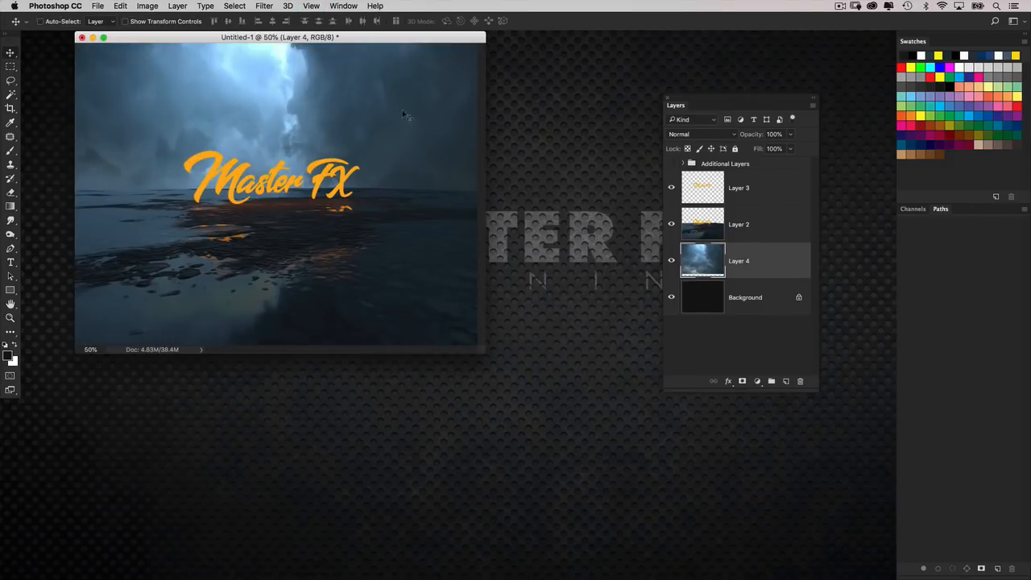
left_click_drag(405, 38, 431, 58)
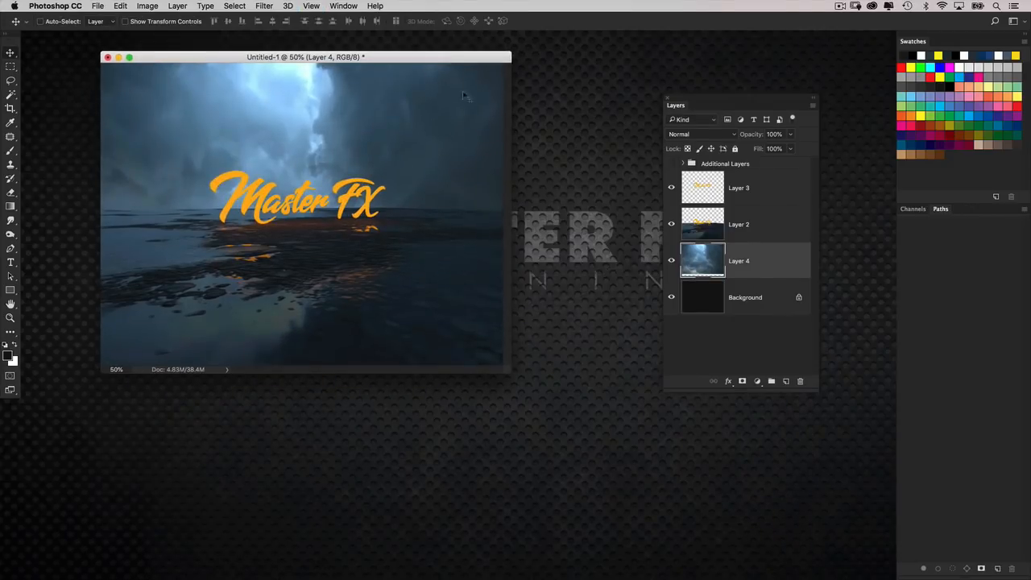
left_click(742, 382)
left_click(10, 205)
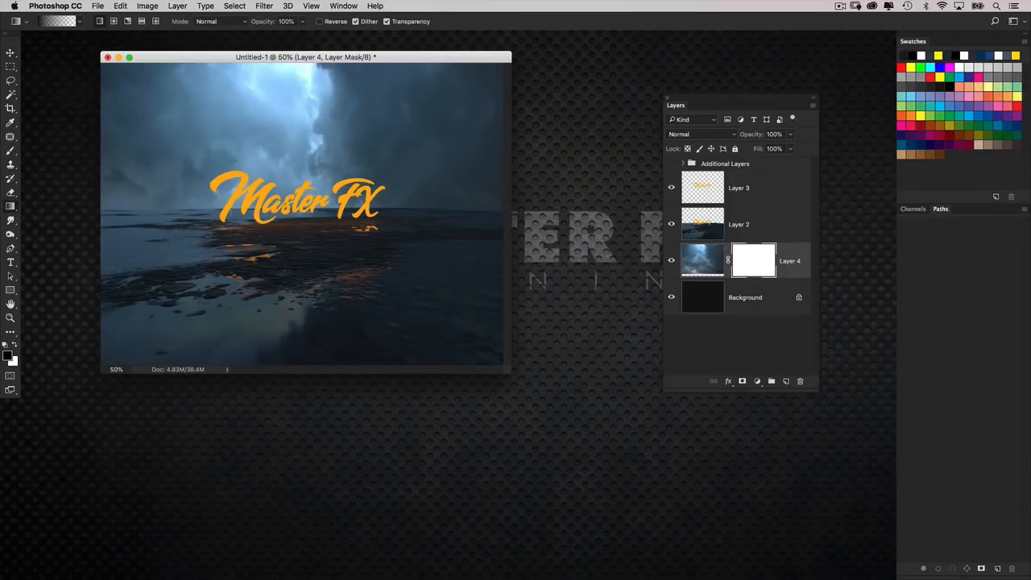
left_click_drag(290, 226, 298, 177)
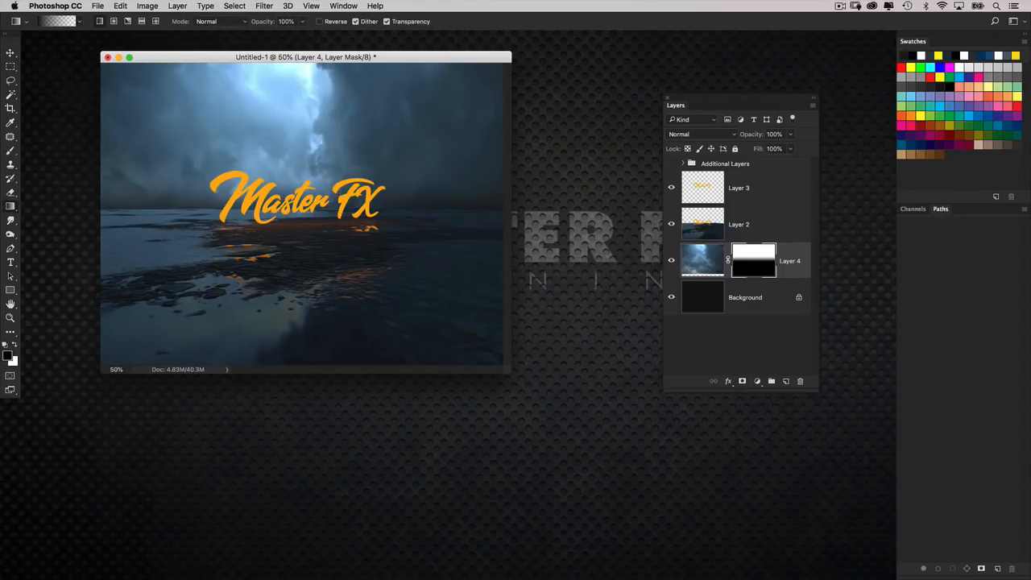
Add a layer mask to the rendered ground layer.
left_click_drag(345, 57, 399, 97)
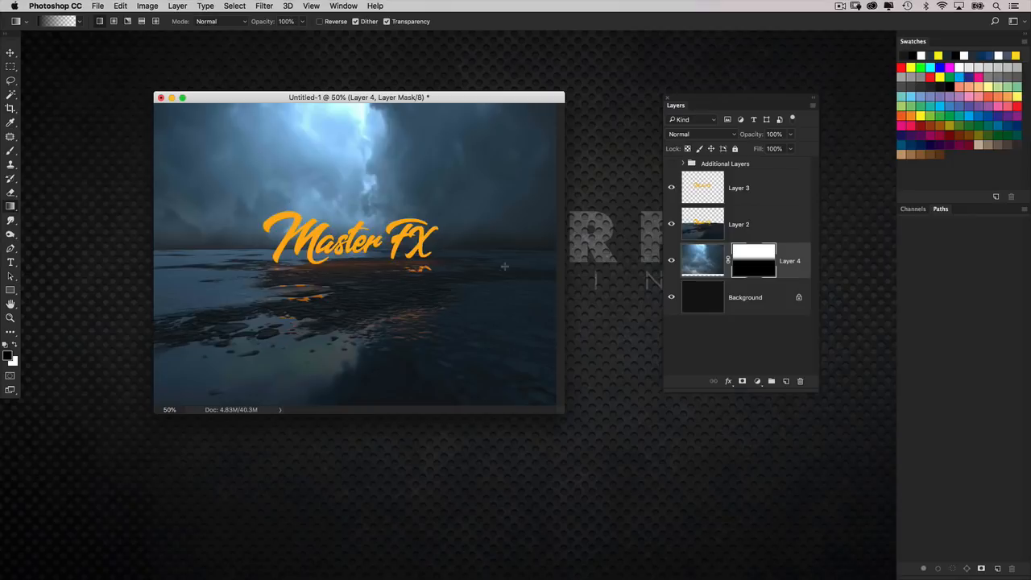
left_click(715, 235)
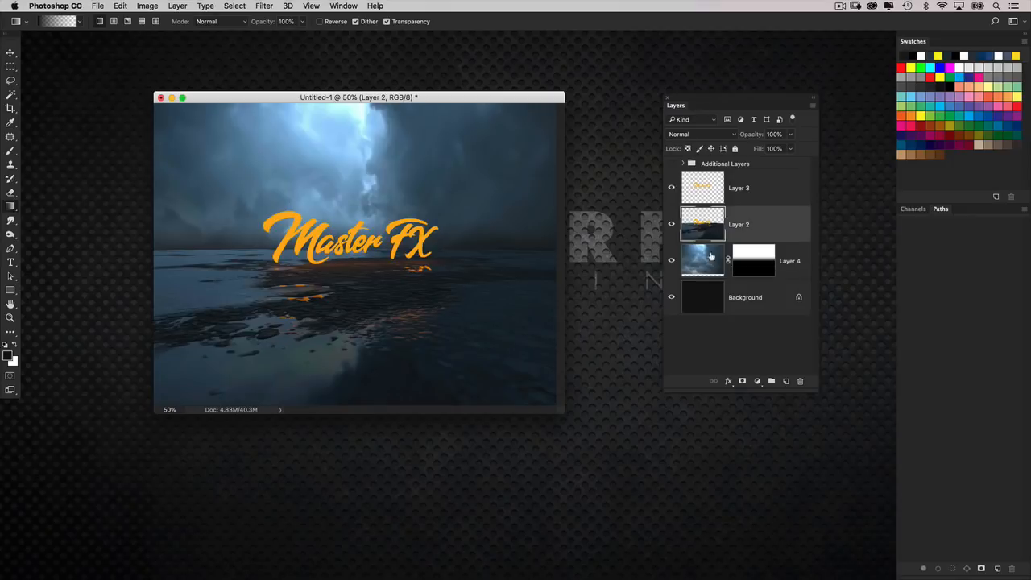
left_click(741, 381)
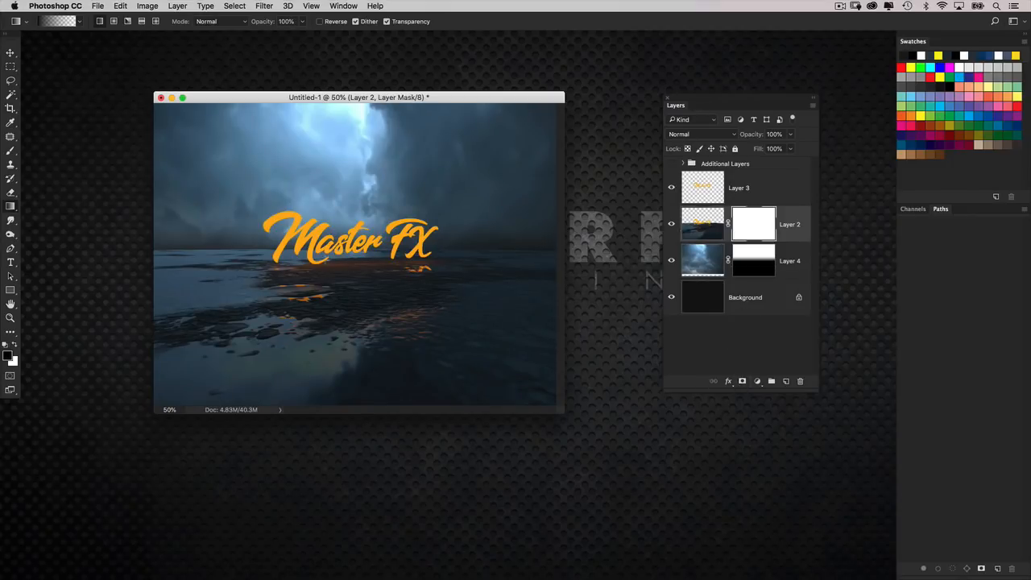
Blend the rendered ground's horizon edge into the sky with a short gradient on its layer mask, and check it with the text layer hidden.
left_click_drag(340, 259, 350, 266)
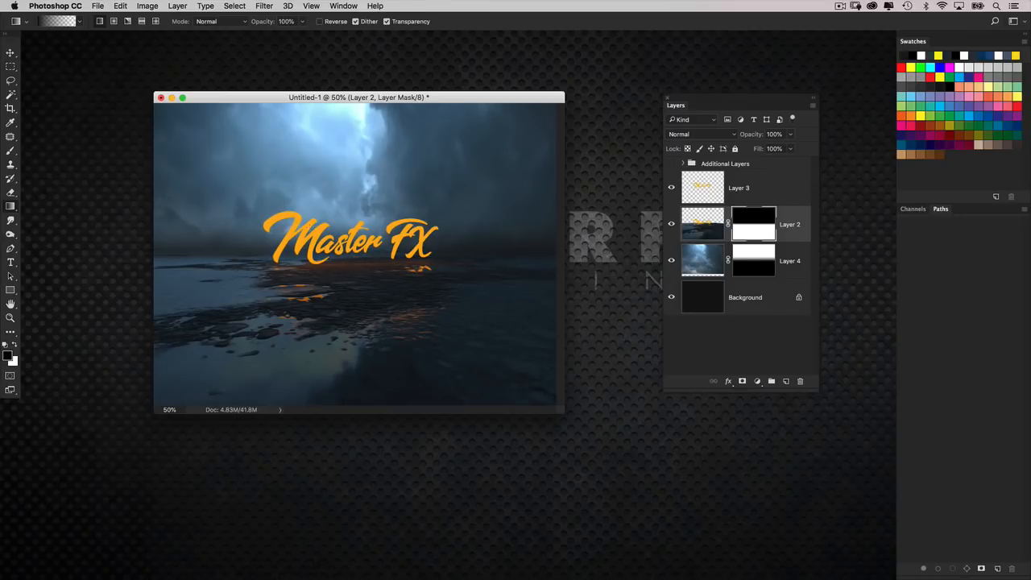
key("super+plus")
left_click(673, 188)
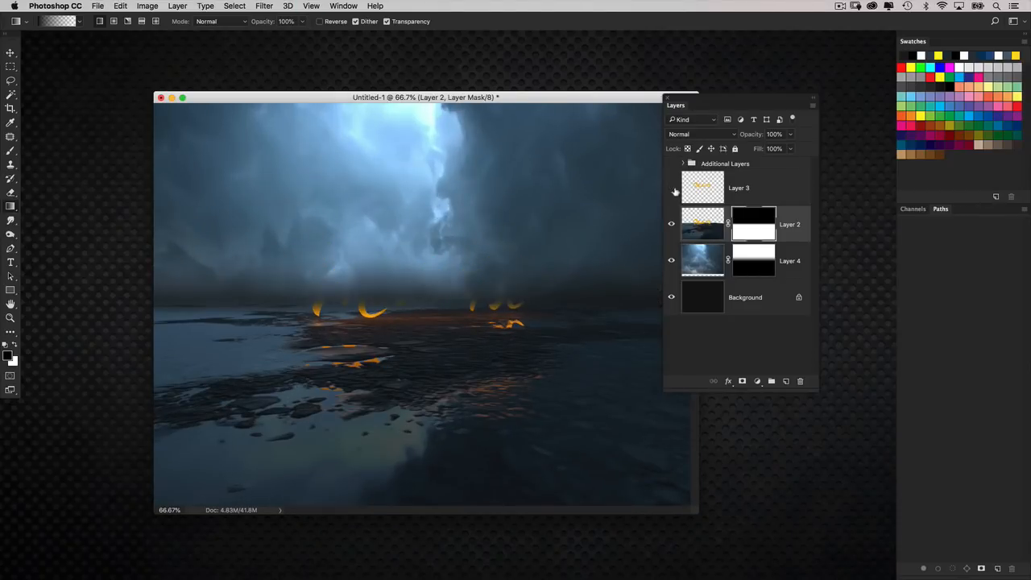
left_click(672, 188)
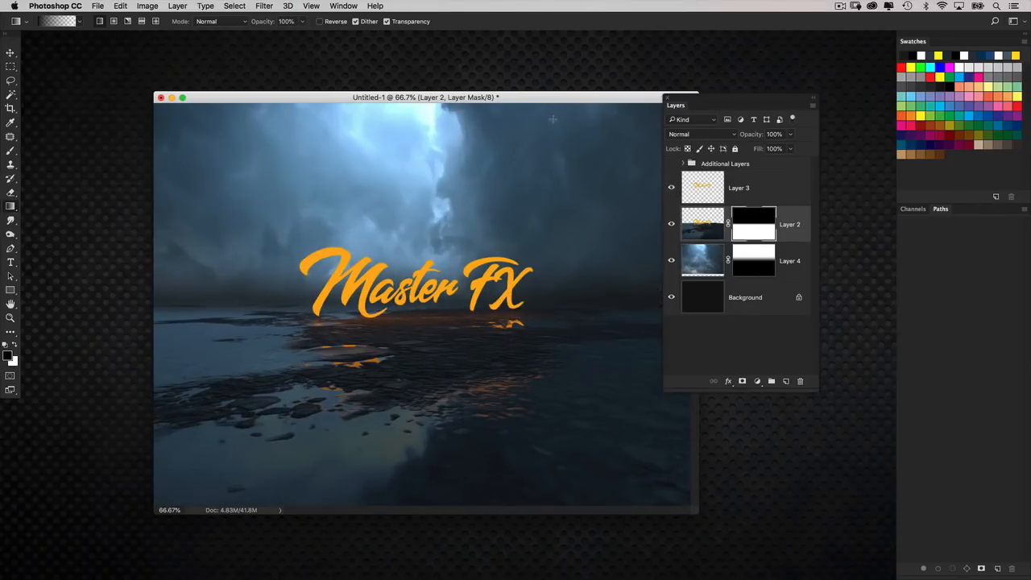
left_click_drag(555, 101, 490, 101)
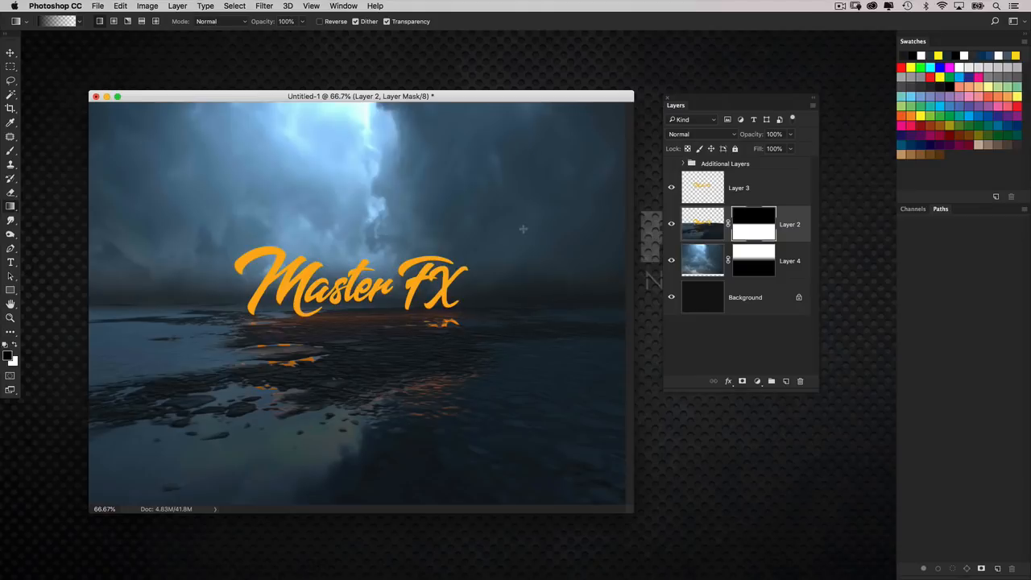
Darken the sky image on Layer 4 with a Levels adjustment, setting the midtone input to about 0.82.
left_click(703, 259)
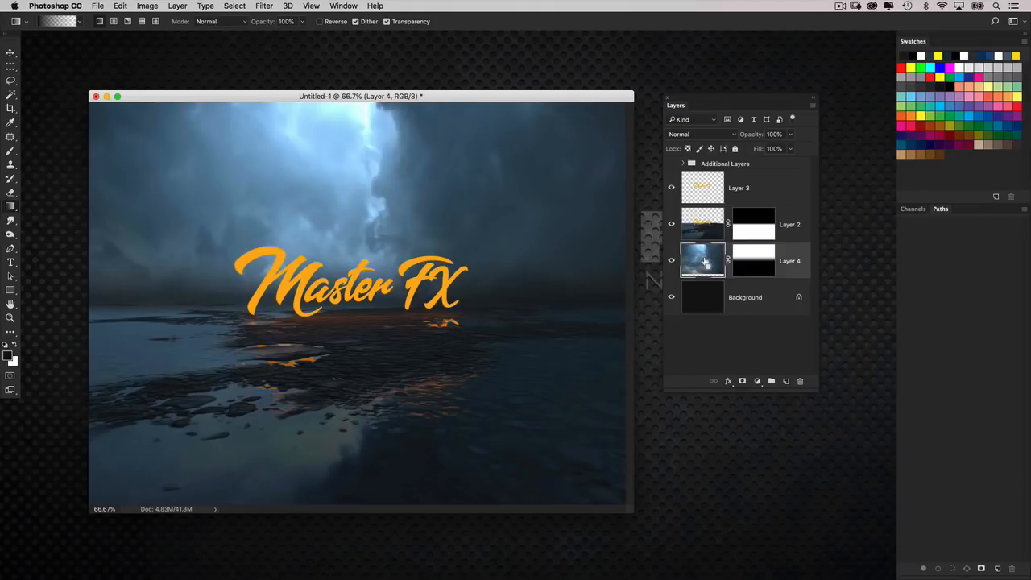
key("super+l")
left_click_drag(701, 378, 709, 378)
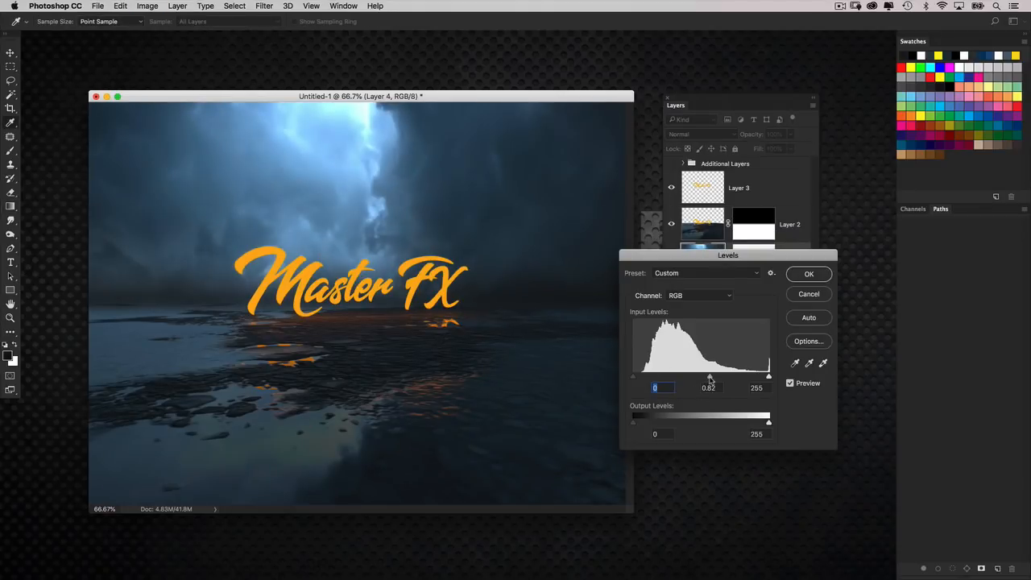
left_click(807, 276)
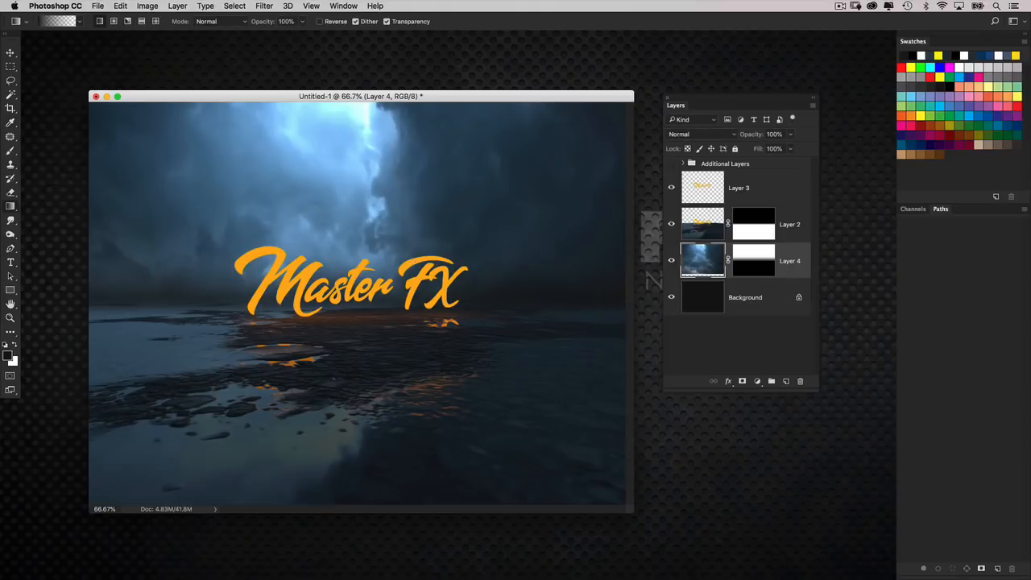
left_click(11, 54)
left_click_drag(357, 224, 355, 183)
key("super+z")
key("super+minus")
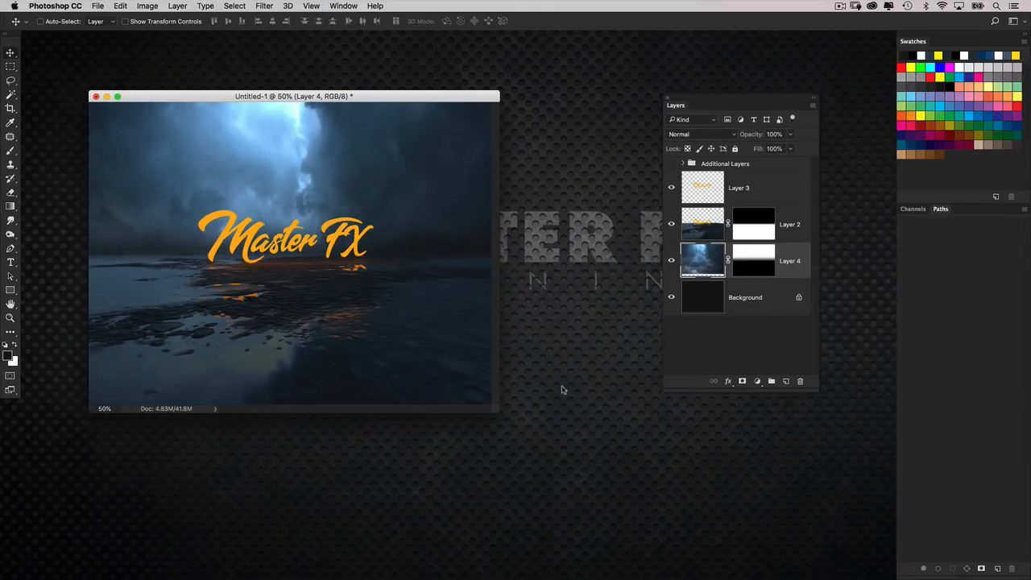
left_click_drag(494, 412, 766, 574)
key("super+t")
left_click_drag(416, 340, 418, 320)
key("super+z")
key("Escape")
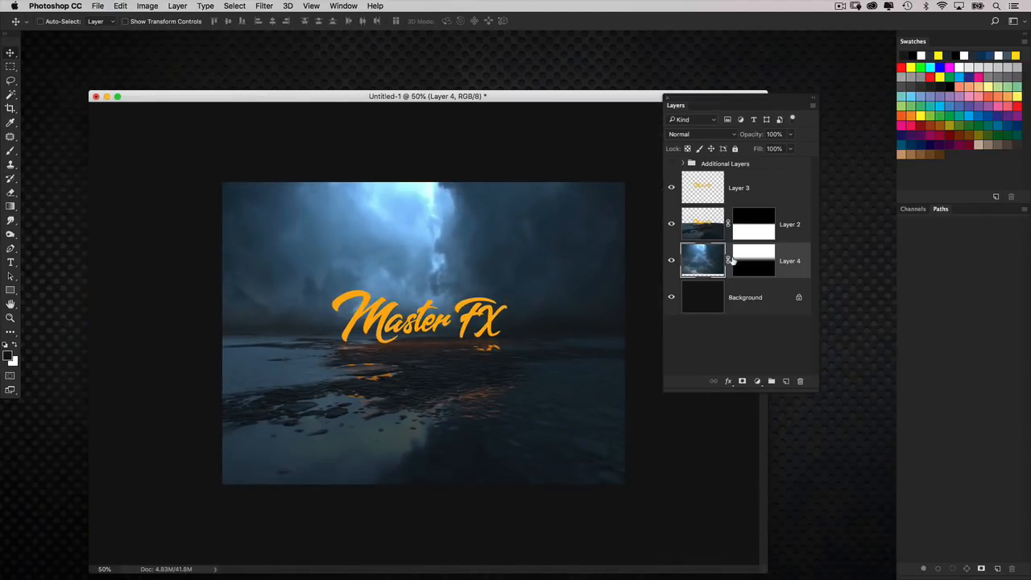
Unlink the sky from its layer mask and move only the sky image upward and slightly left.
left_click_drag(525, 360, 506, 305)
key("super+minus")
key("super+equal")
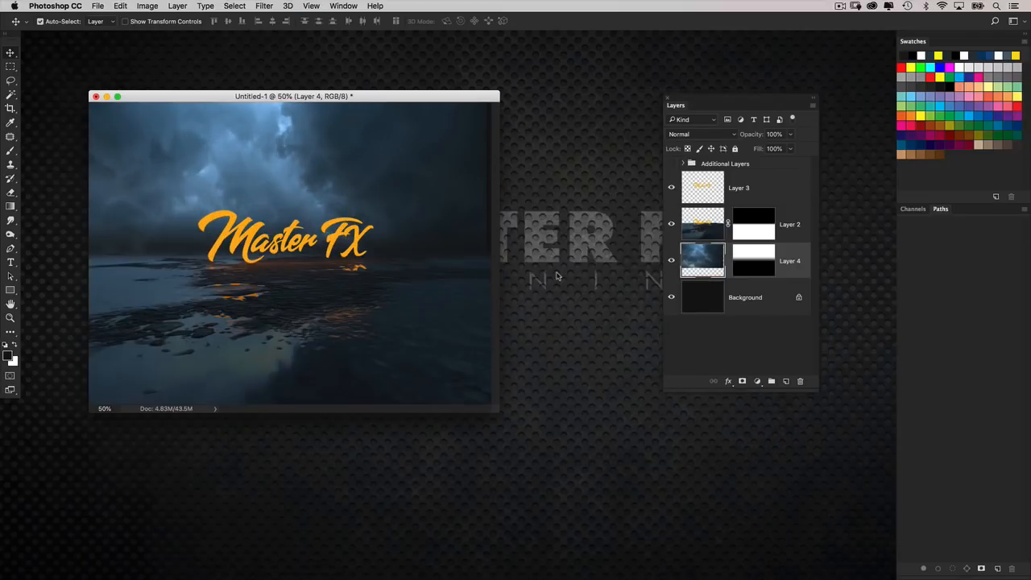
key("super+equal")
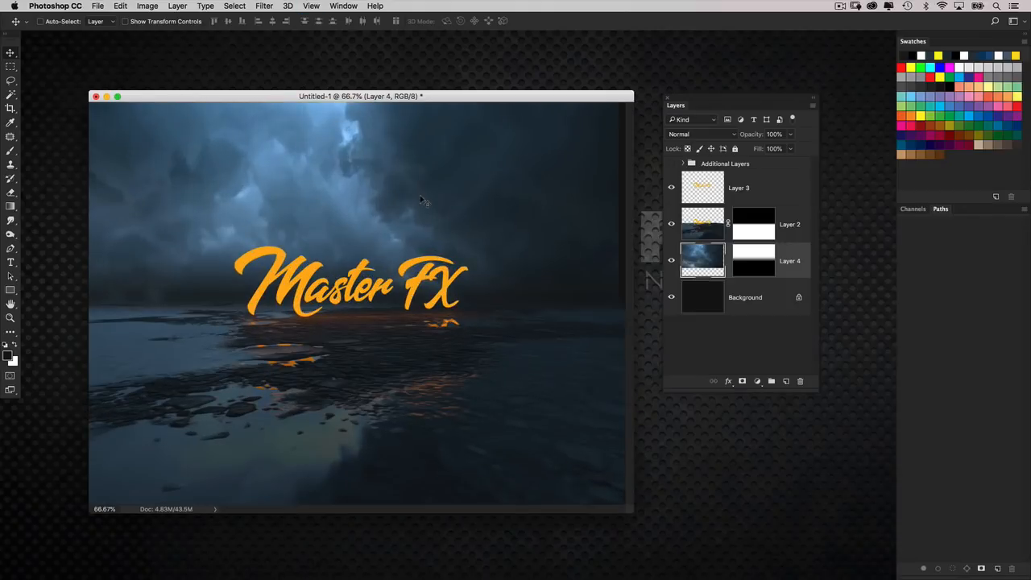
Duplicate the Layer 3 text and apply a golden Outer Glow in Hard Light mode to the copy, adjusting the glow's size.
left_click(715, 192)
left_click_drag(714, 103, 733, 107)
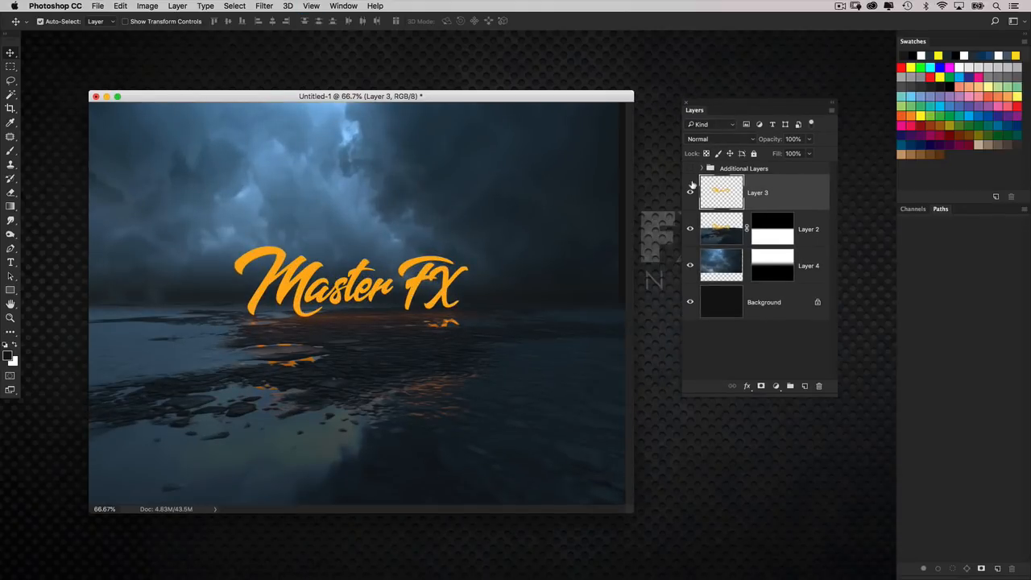
key("super+j")
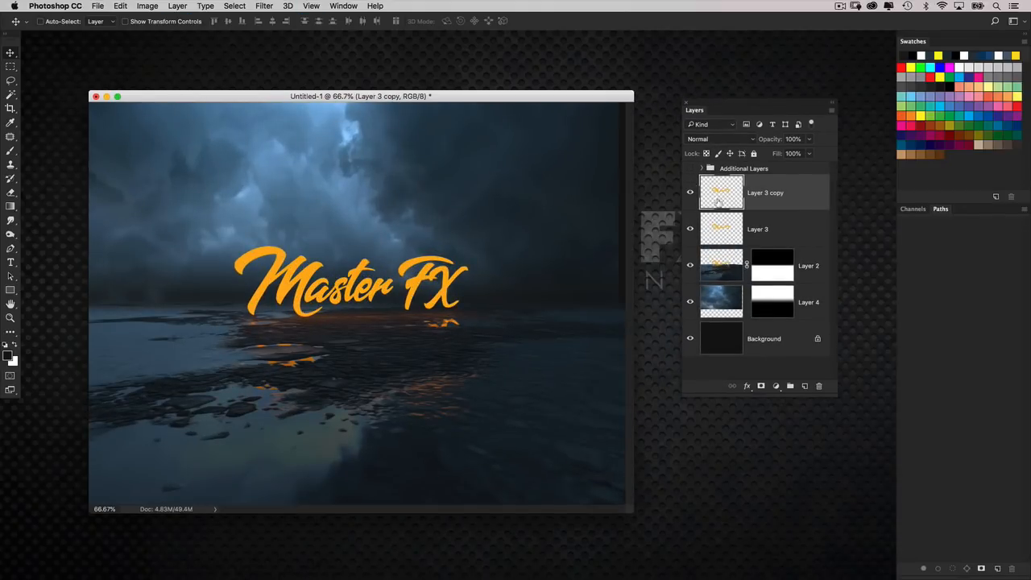
double_click(803, 194)
left_click(562, 405)
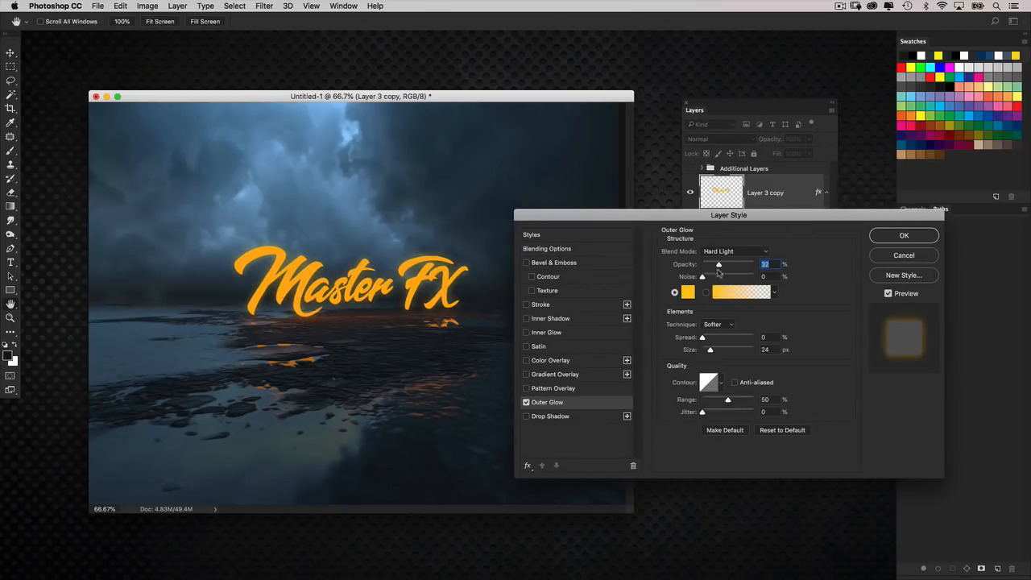
left_click_drag(709, 348, 710, 352)
left_click(902, 236)
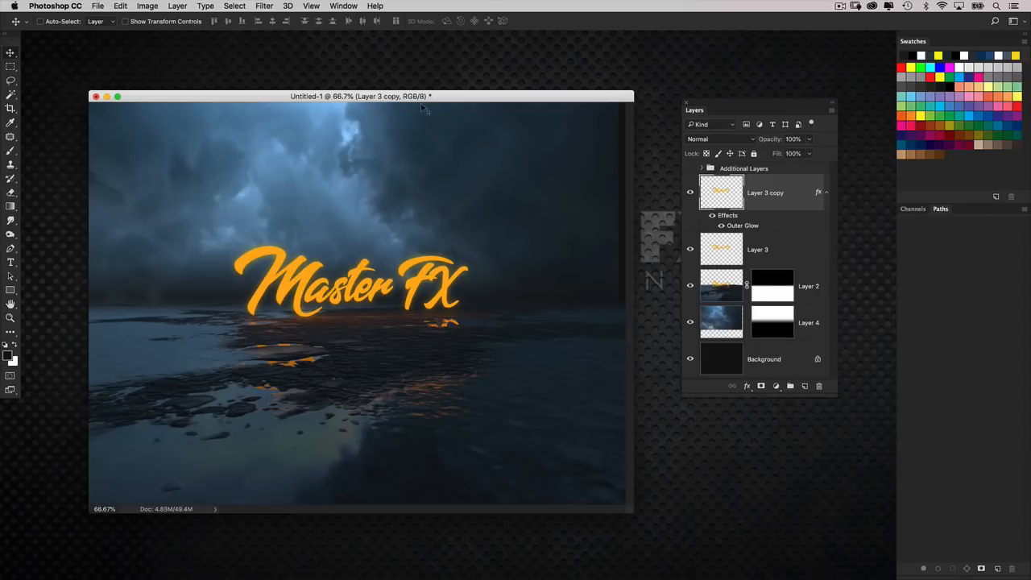
Apply a Gaussian Blur with a 4-pixel radius to the duplicated text layer.
left_click(265, 6)
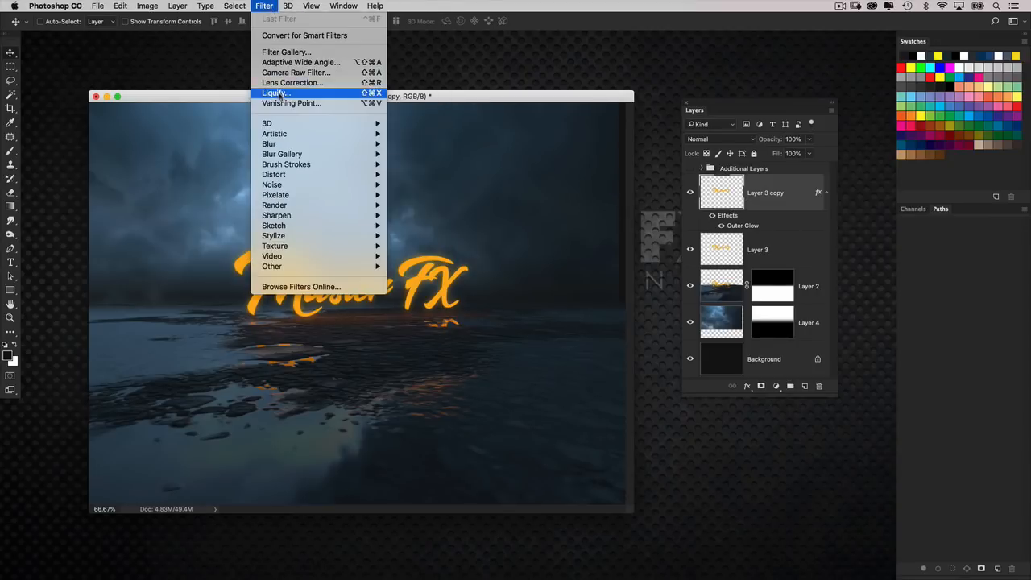
mouse_move(278, 143)
left_click(419, 185)
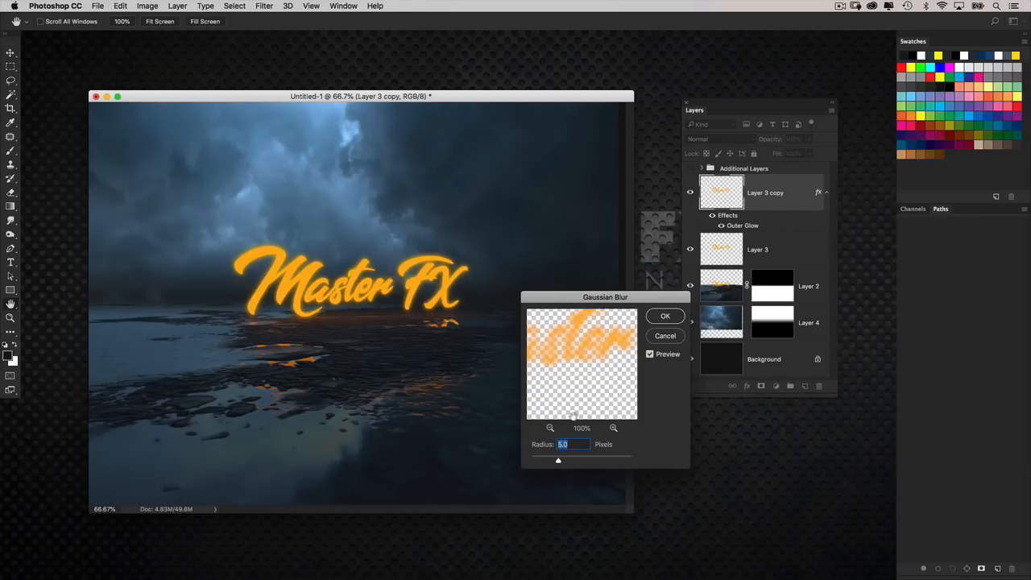
type("4")
key("Return")
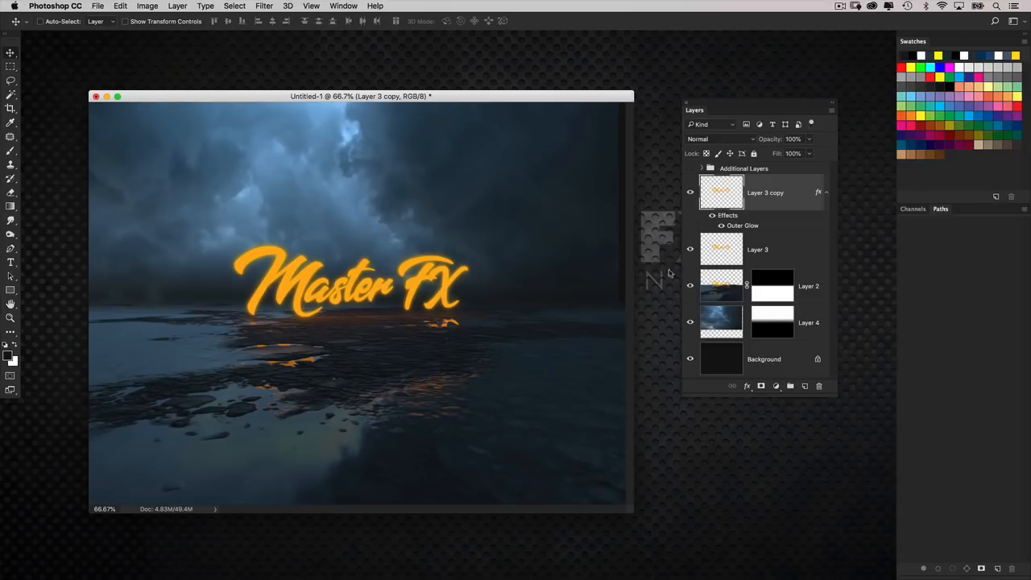
Load the text copy's outline as a selection, invert it, and delete the blurred pixels outside the lettering.
left_click(720, 193, "super")
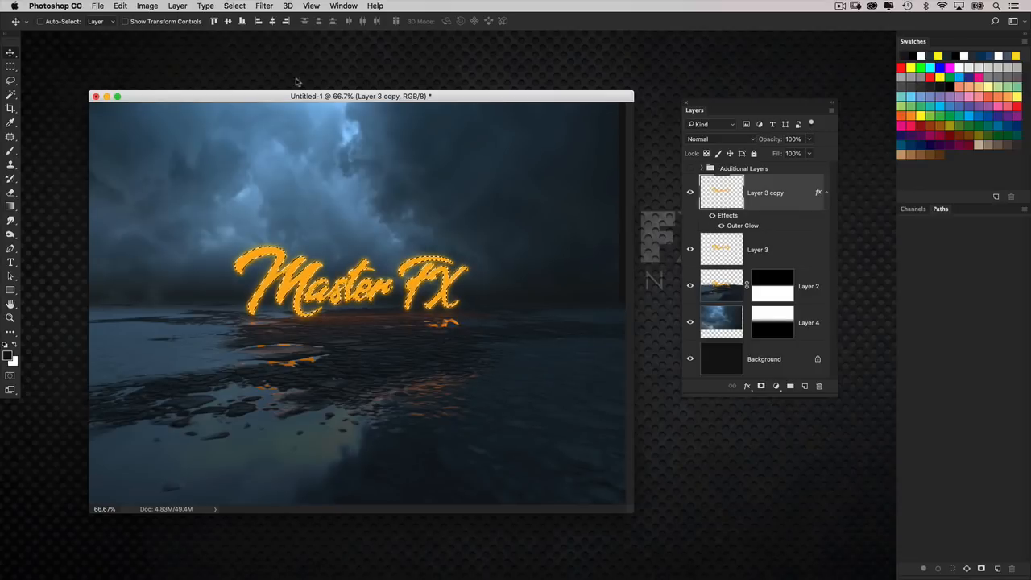
left_click(235, 6)
left_click(269, 51)
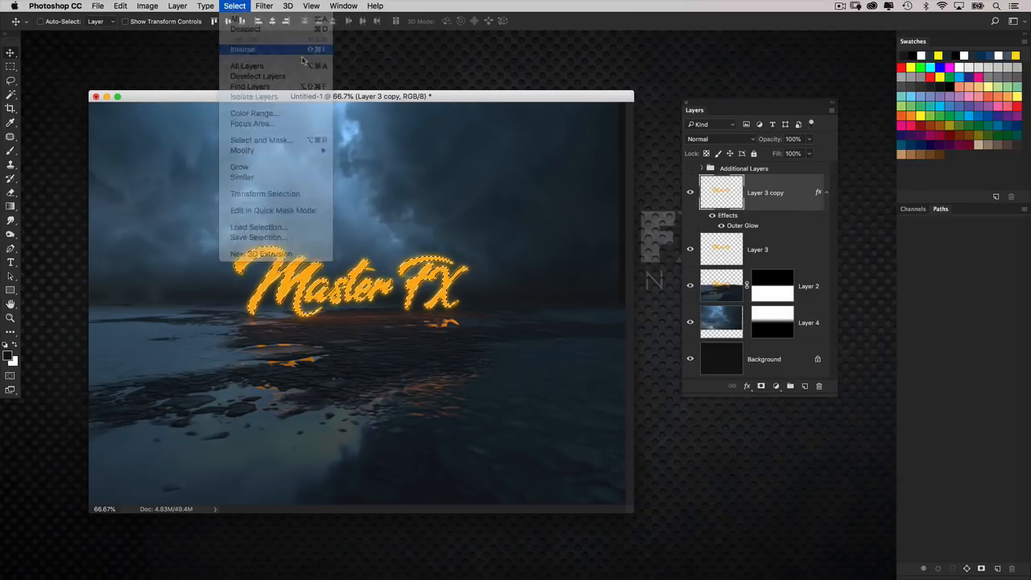
key("Delete")
key("super+d")
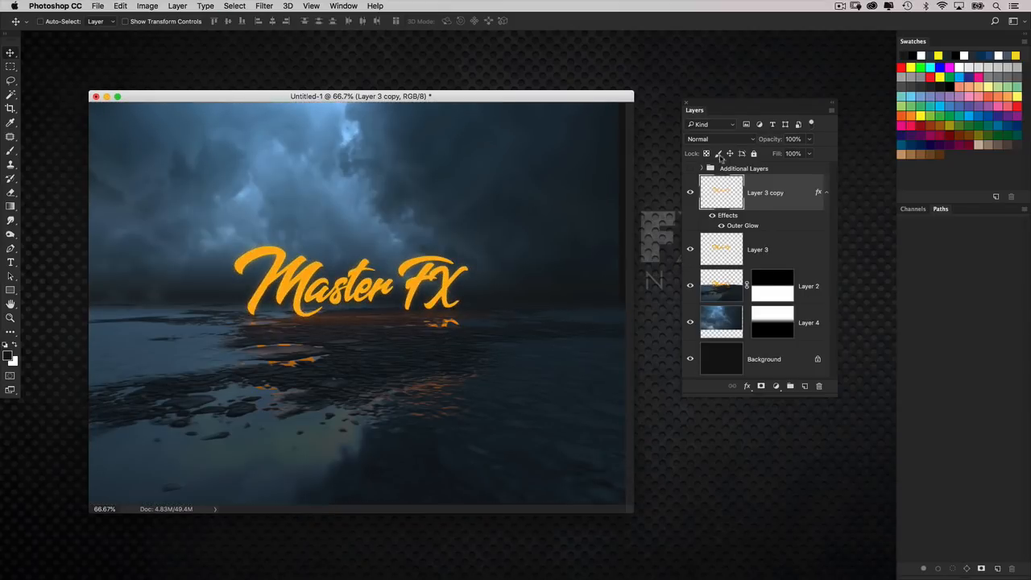
Lock the text copy's transparent pixels, fill it with white in Overlay blend mode, and compare the lettering with and without it.
left_click(707, 153)
key("super+BackSpace")
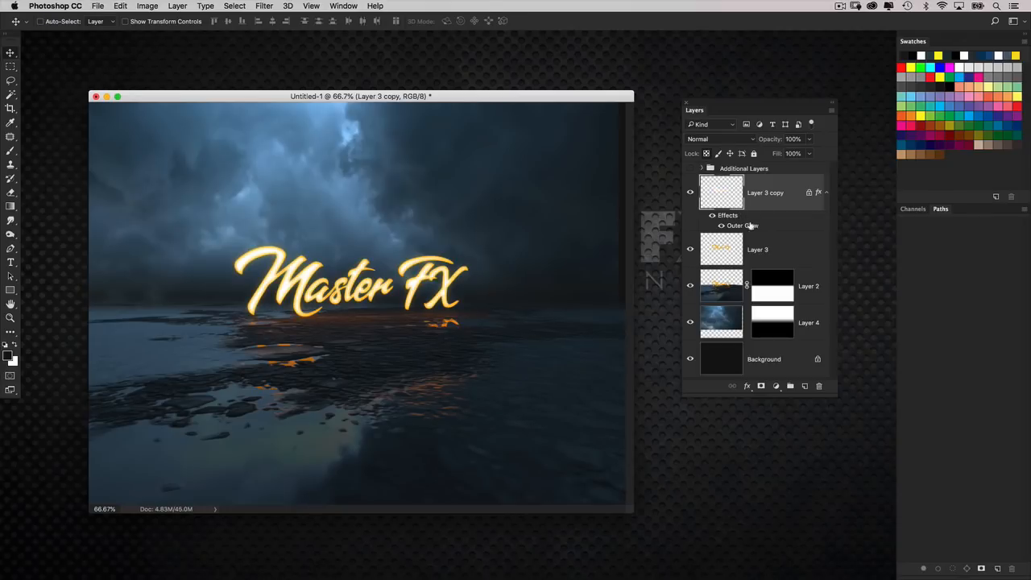
left_click(722, 139)
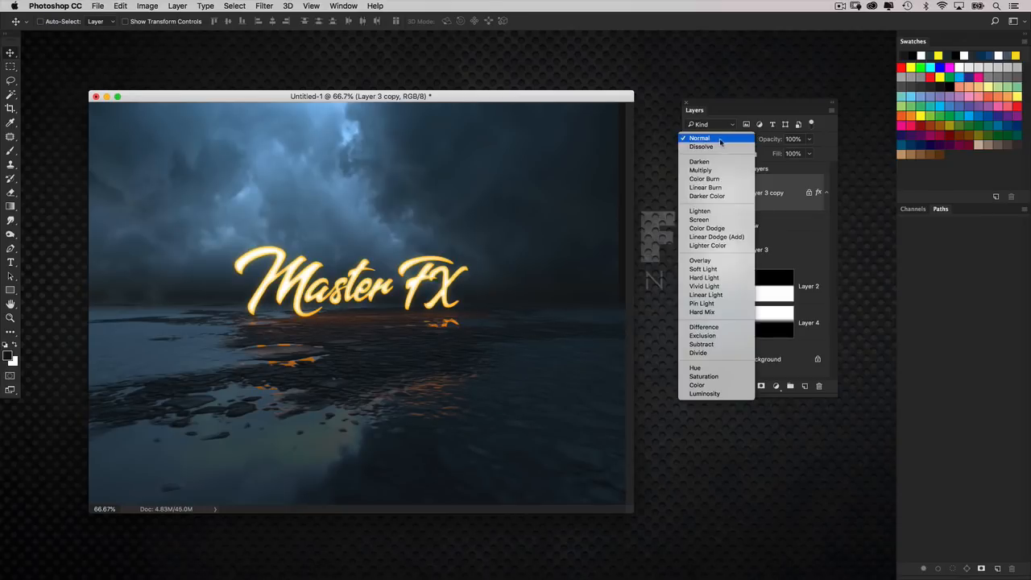
left_click(715, 260)
key("super+1")
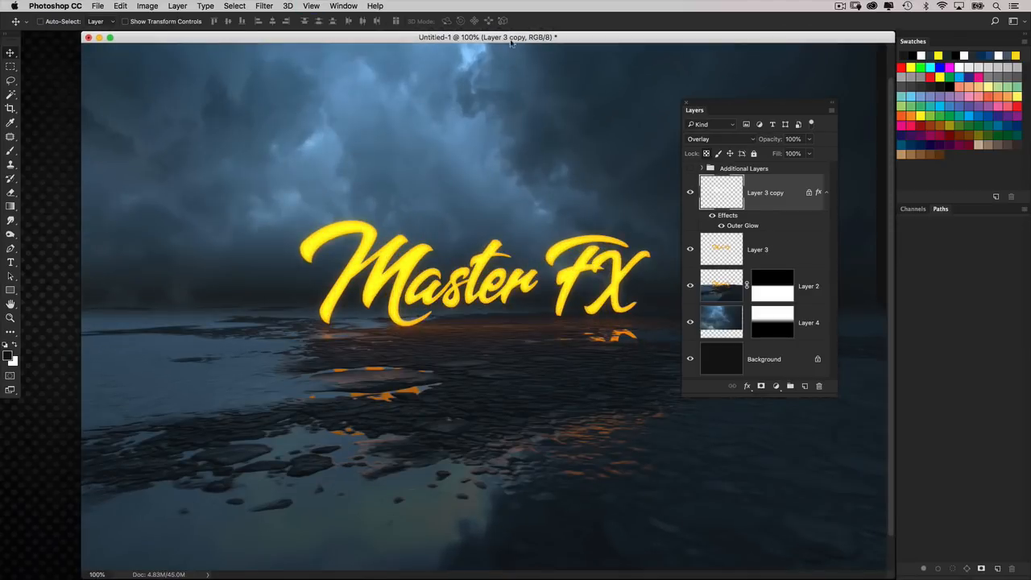
left_click_drag(511, 39, 458, 49)
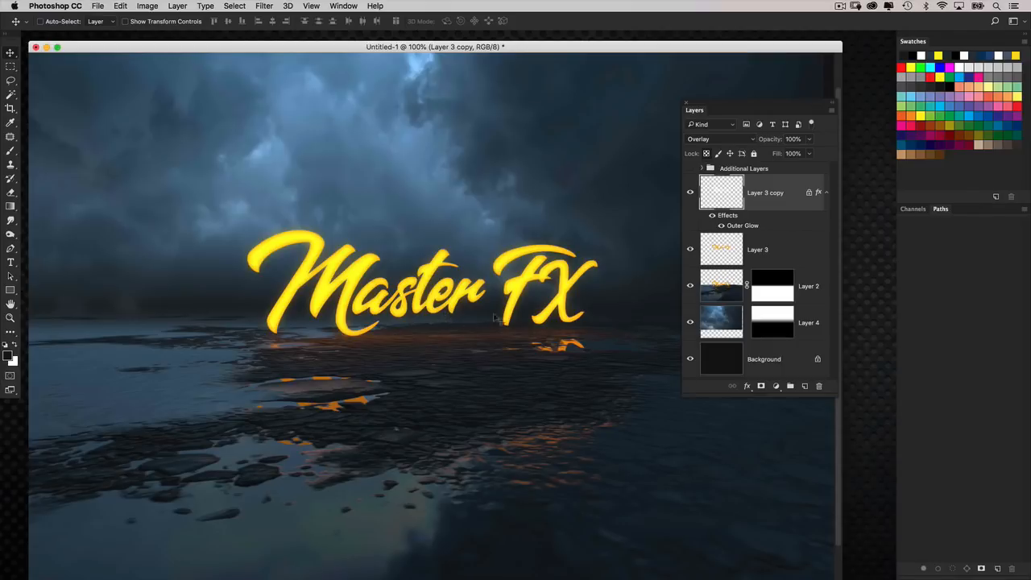
left_click(690, 192)
left_click(697, 193)
left_click(697, 193)
left_click(690, 193)
Create a new layer above the text copy and try a linear gradient in yellow sampled from the lettering.
left_click(804, 386)
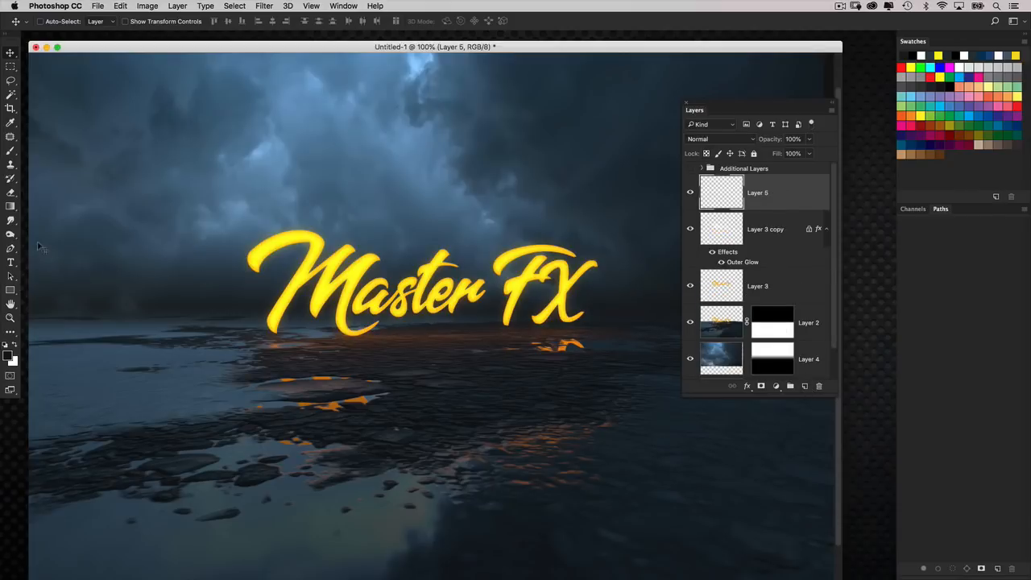
left_click(10, 207)
left_click(346, 288, "alt")
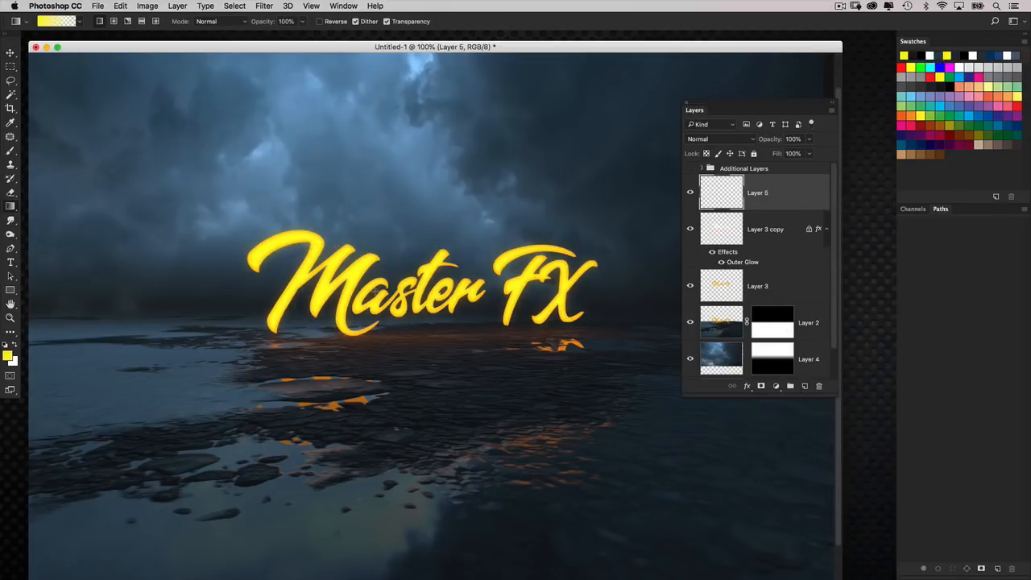
left_click_drag(460, 351, 439, 344)
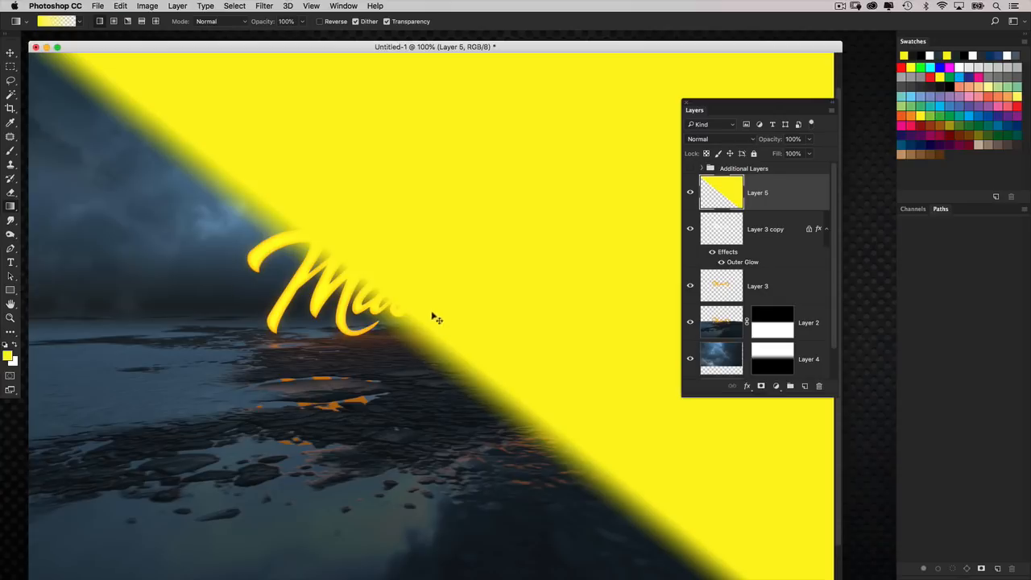
key("super+z")
Switch to a radial gradient, sample golden yellow from the letter M, and draw a small round glow just beneath the lettering.
left_click(114, 22)
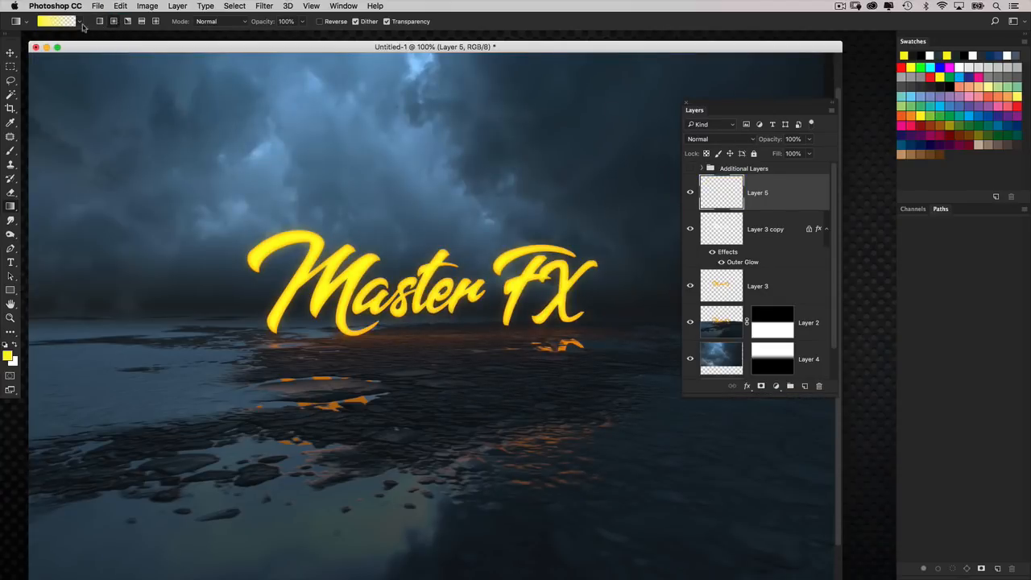
left_click_drag(441, 343, 405, 364)
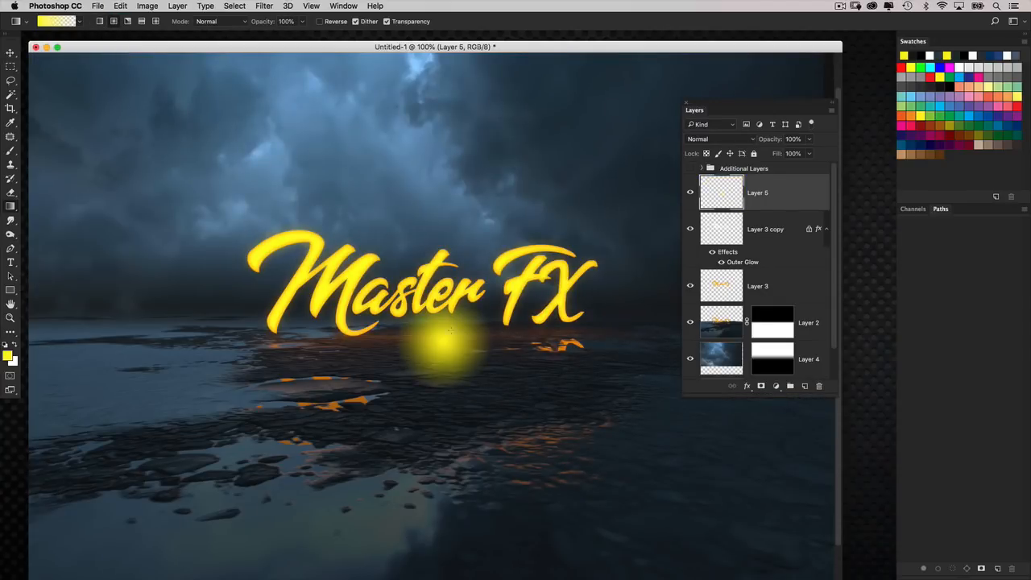
key("super+z")
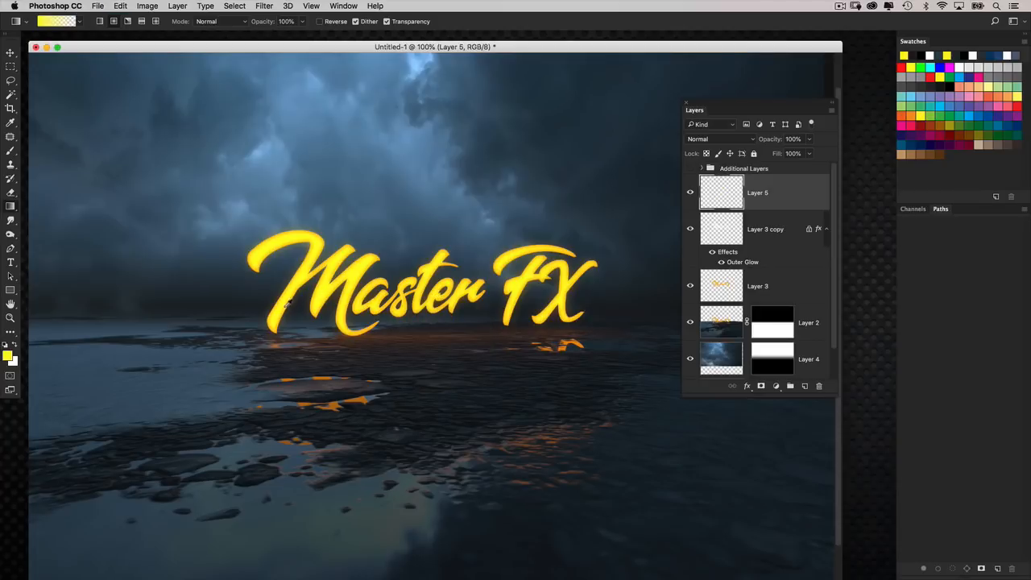
left_click(274, 310)
left_click_drag(428, 333, 372, 355)
key("super+z")
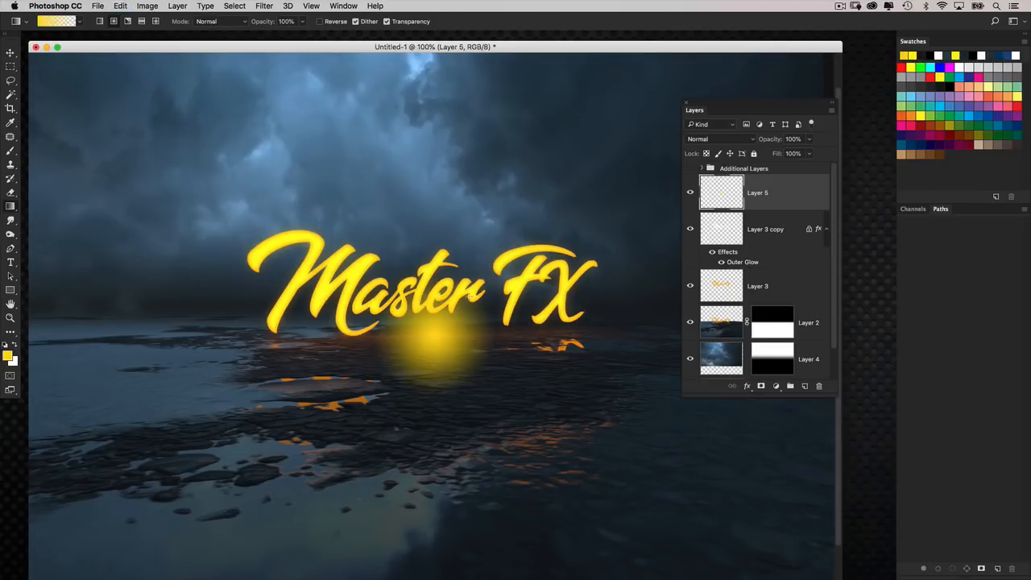
Transform the round glow into a flat ellipse about 291% of its original width, lying on the ground just beneath the lettering.
key("super+t")
left_click_drag(370, 278, 288, 301)
left_click_drag(393, 341, 385, 352)
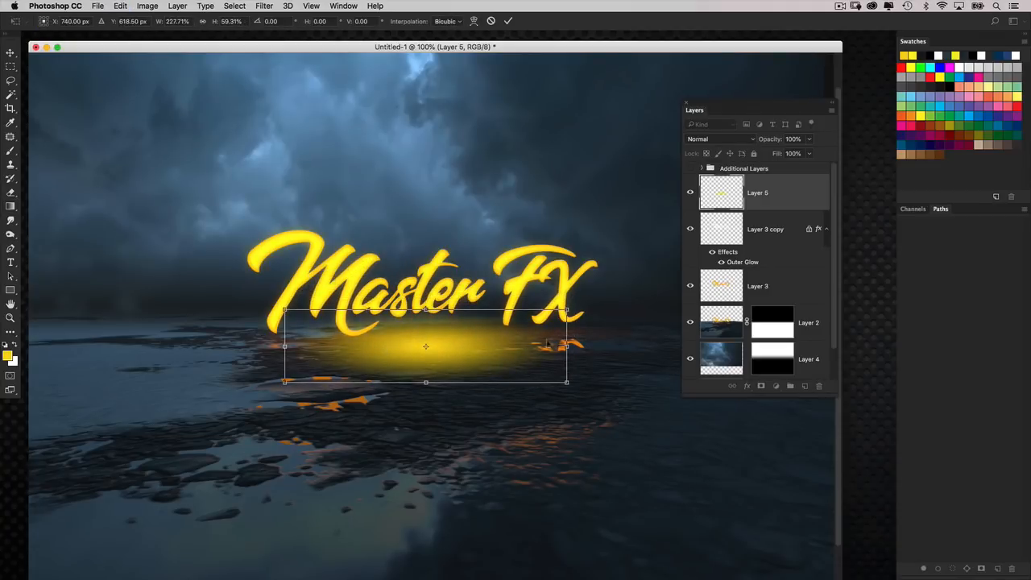
left_click_drag(567, 347, 625, 346)
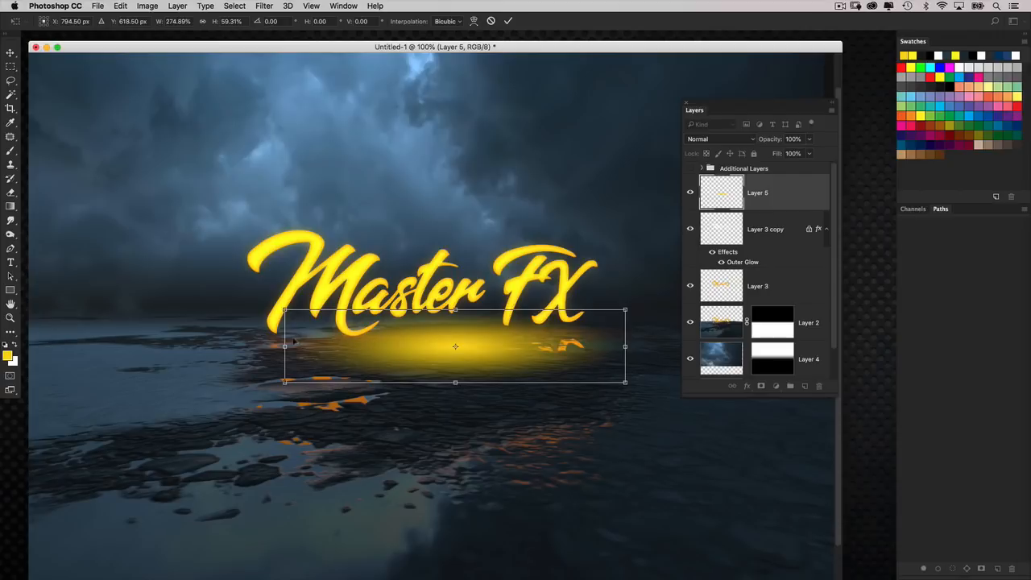
left_click_drag(286, 346, 261, 347)
left_click_drag(399, 332, 390, 339)
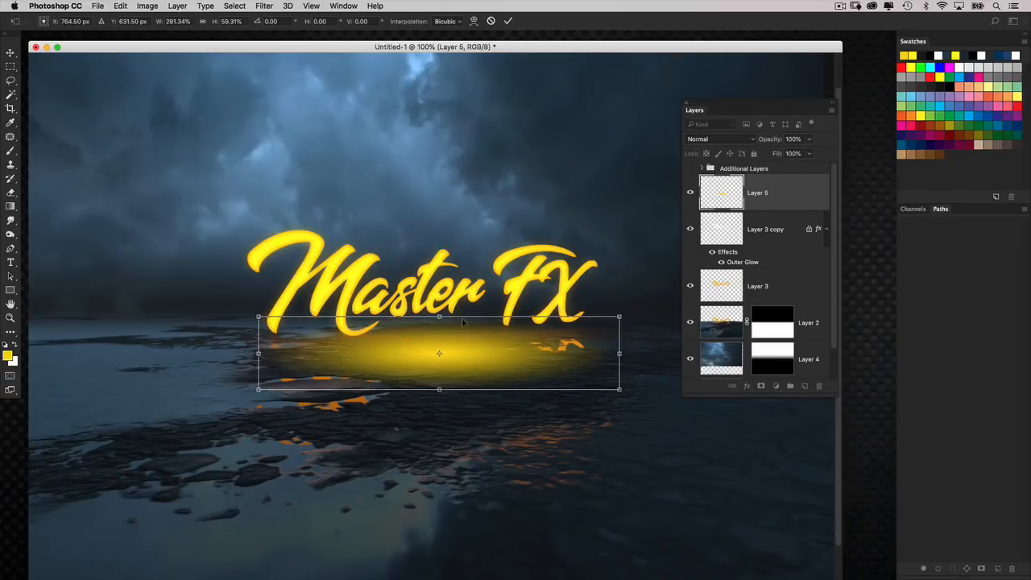
left_click_drag(438, 391, 439, 384)
key("Return")
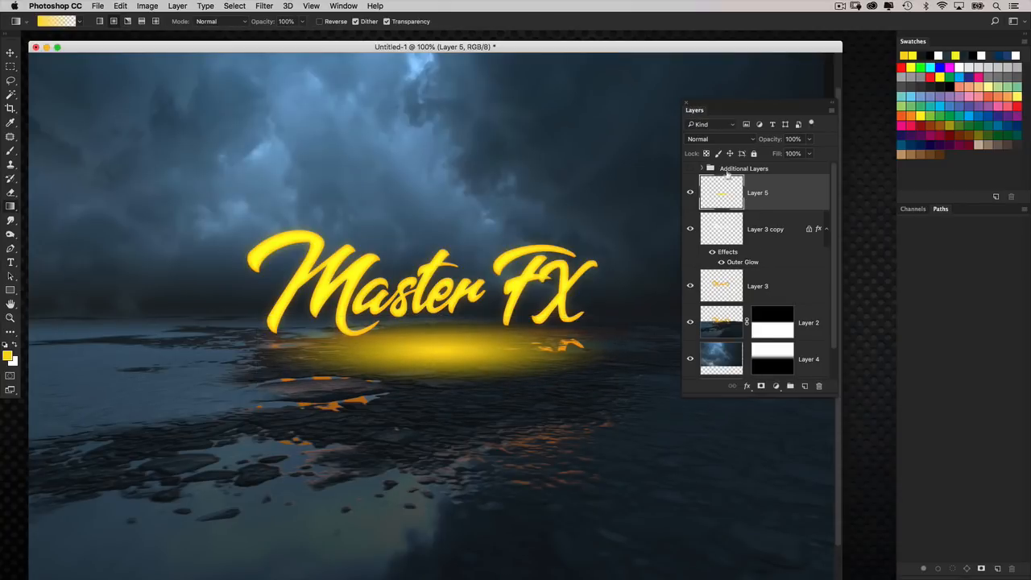
Set the glow layer's blend mode to Overlay and compare the ground with and without it.
left_click(720, 139)
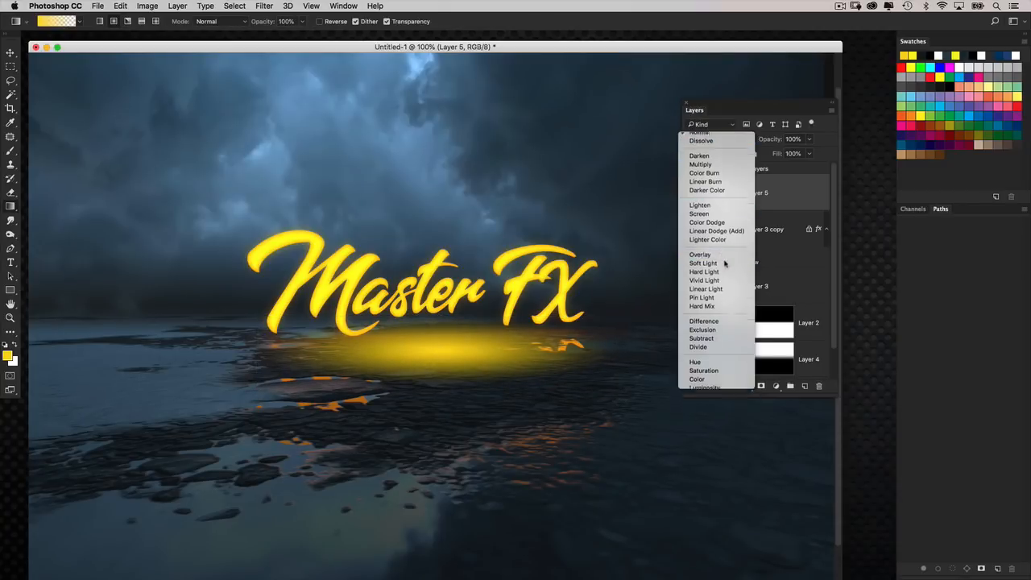
left_click(723, 257)
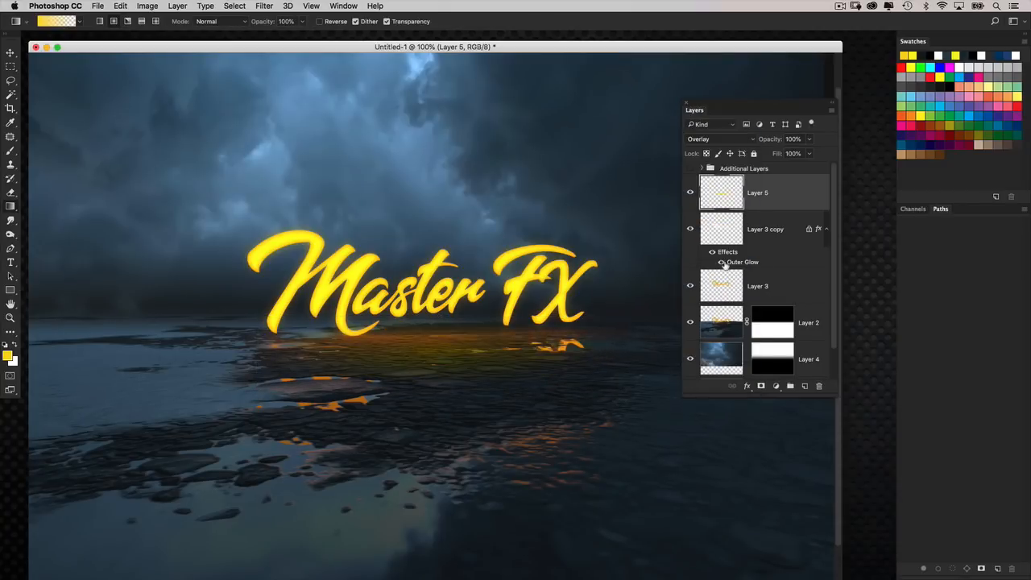
left_click(689, 195)
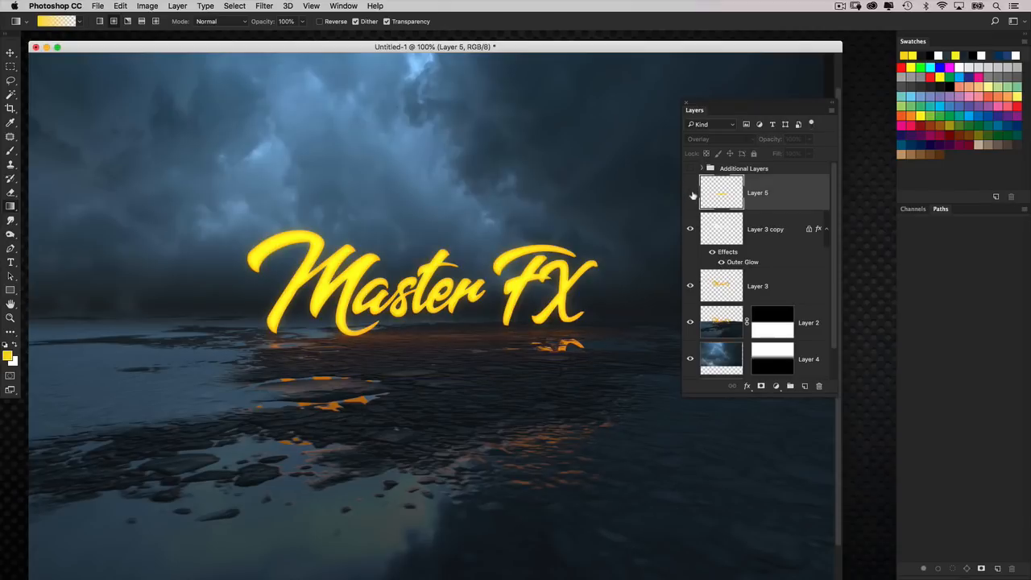
left_click(691, 195)
left_click(692, 195)
left_click(691, 195)
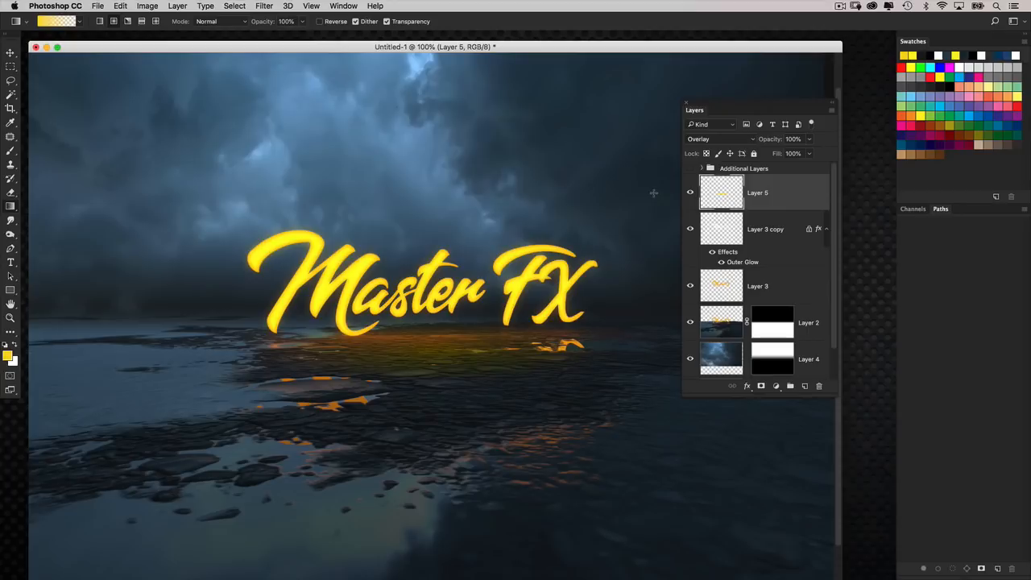
Add a Levels adjustment layer above the glow layer and adjust its input levels to strengthen the scene's contrast.
key("super+minus")
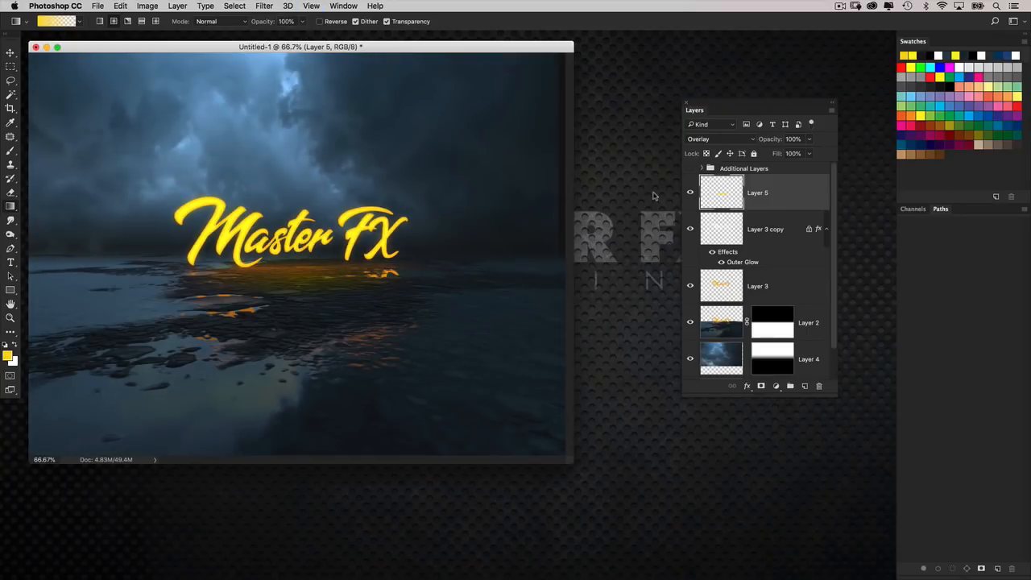
left_click_drag(497, 53, 541, 70)
scroll(831, 311, "down", 1)
scroll(831, 311, "down", 1)
left_click_drag(835, 392, 840, 454)
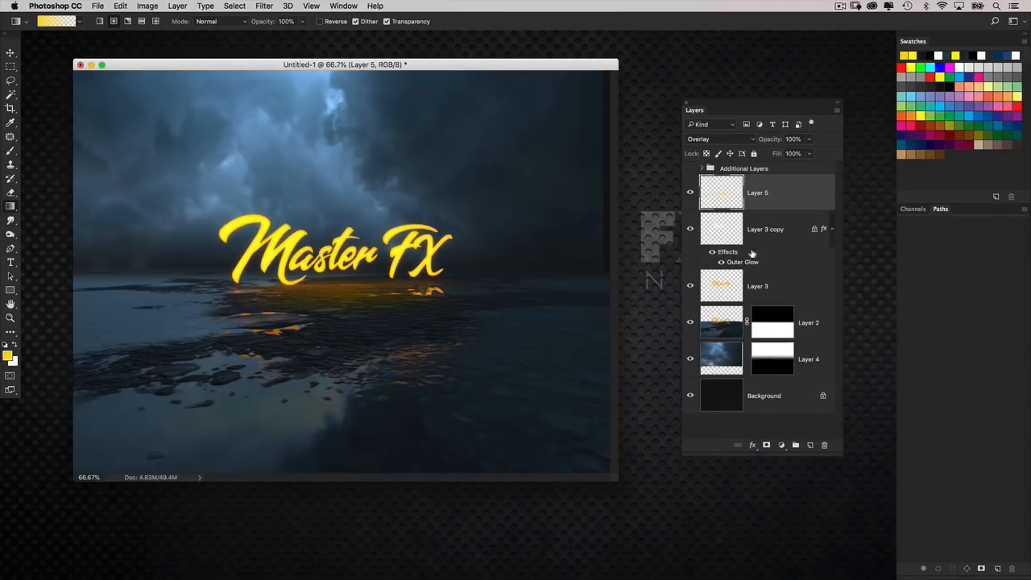
left_click(781, 444)
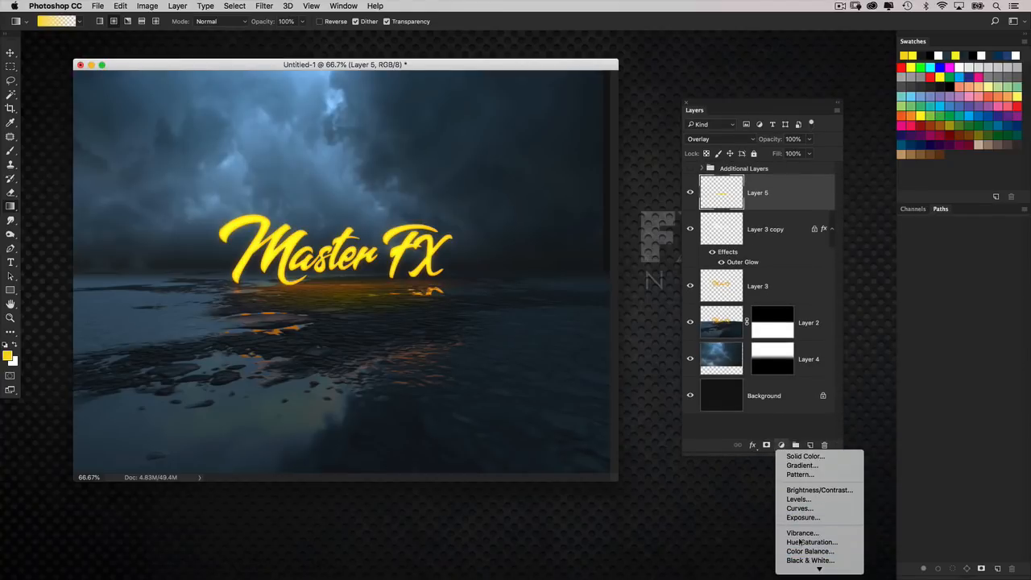
left_click(798, 498)
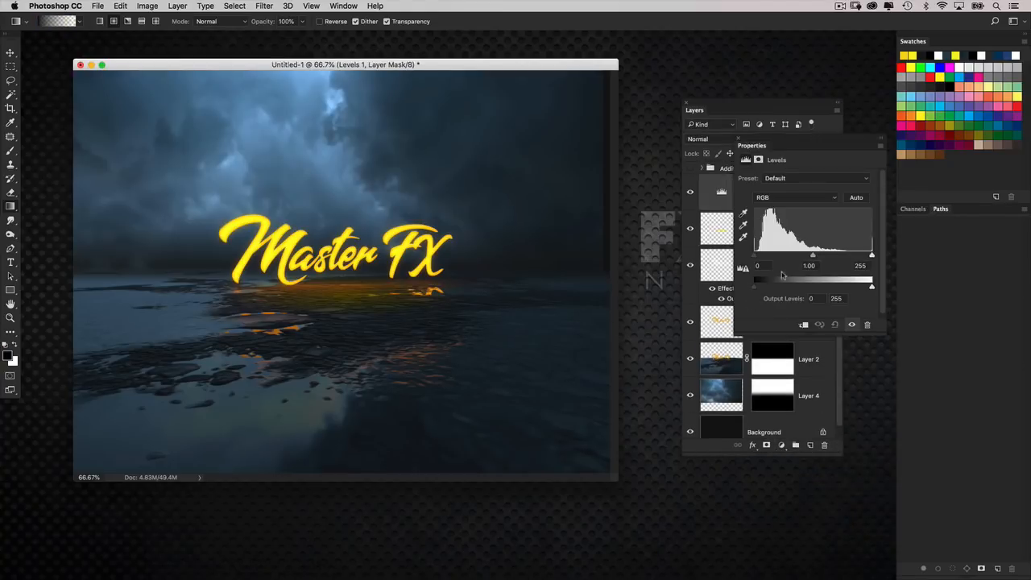
left_click_drag(811, 255, 865, 256)
left_click(738, 139)
Create a new layer, place it between the sky layer and the masked ground layer, and delete any surplus empty layer.
left_click(734, 236)
left_click(809, 446)
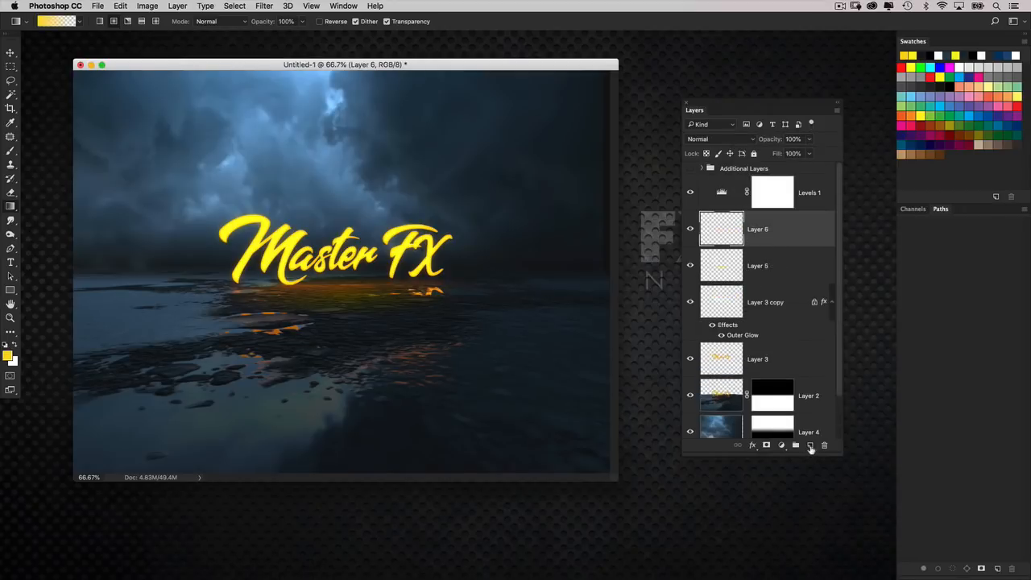
left_click_drag(747, 392, 737, 409)
left_click(809, 447)
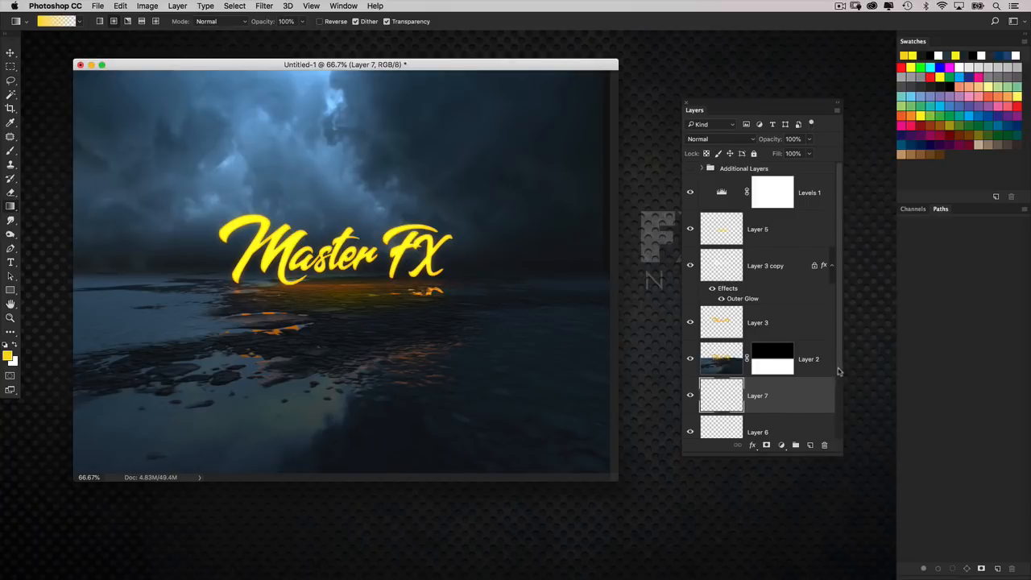
left_click_drag(837, 374, 835, 401)
key("Delete")
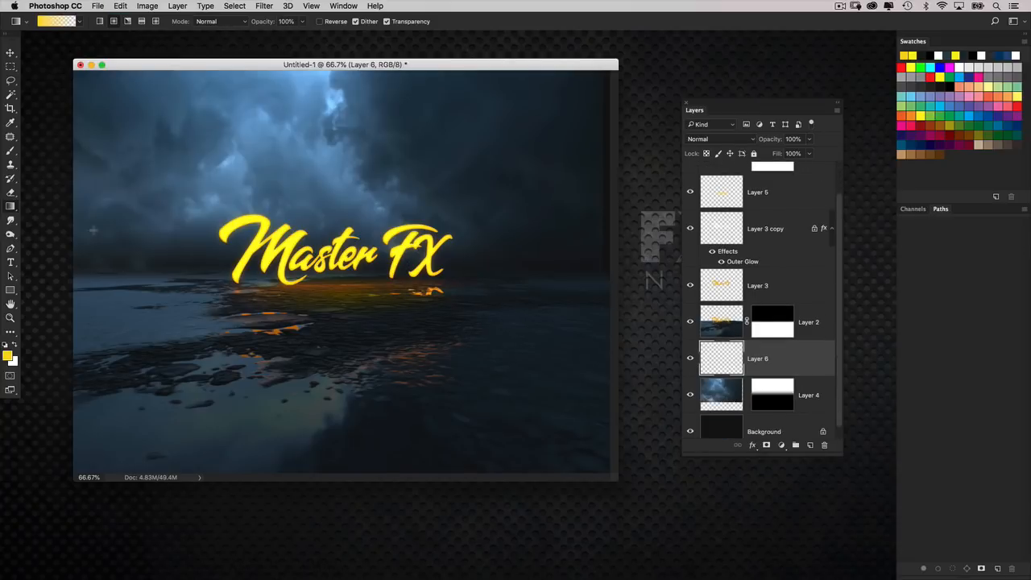
Draw a linear gradient in sampled dark blue down from the sky's upper edge, and set its layer to Multiply at 75% opacity.
left_click(474, 177, "alt")
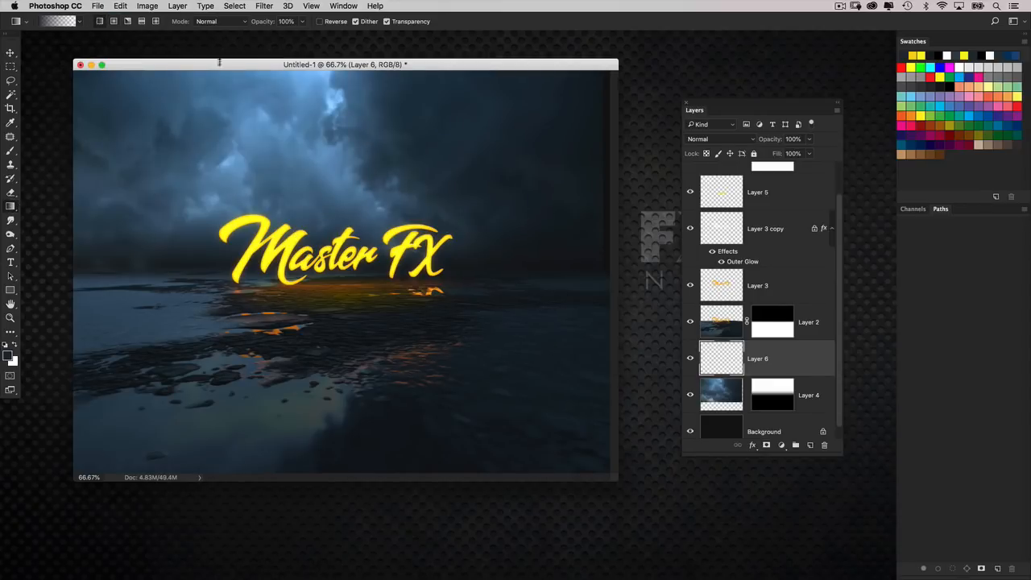
left_click_drag(320, 85, 320, 138)
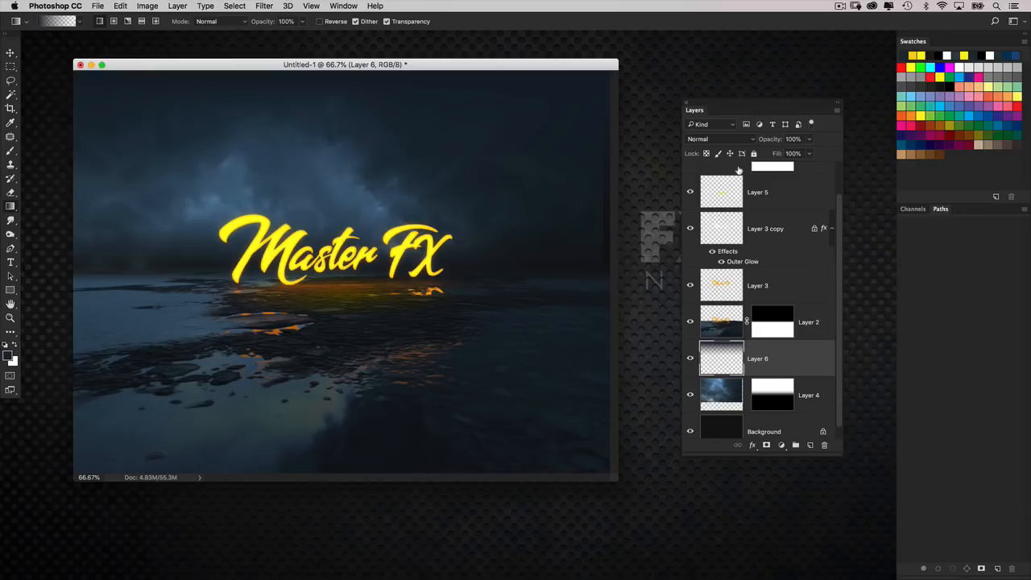
left_click(719, 139)
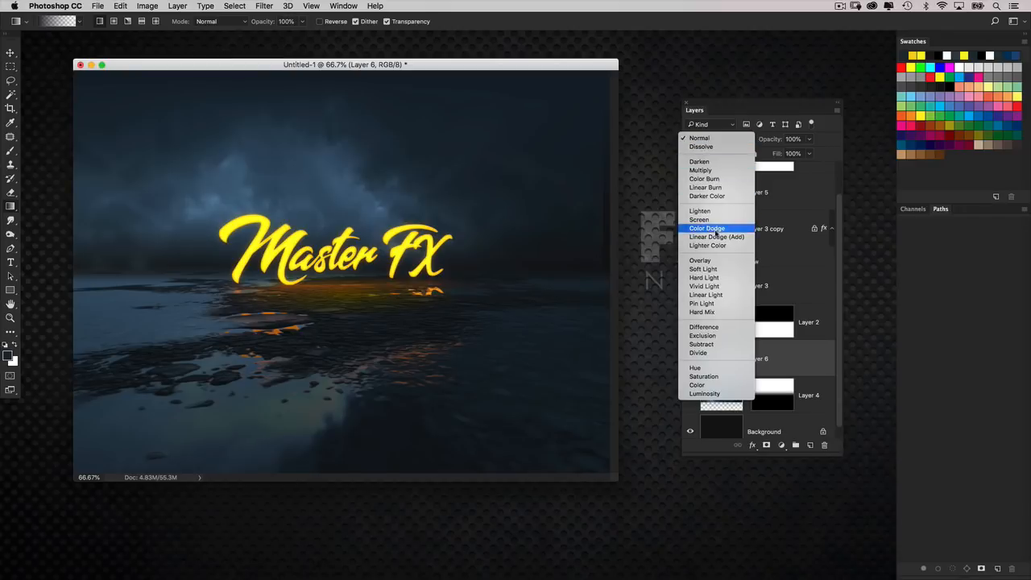
left_click(705, 170)
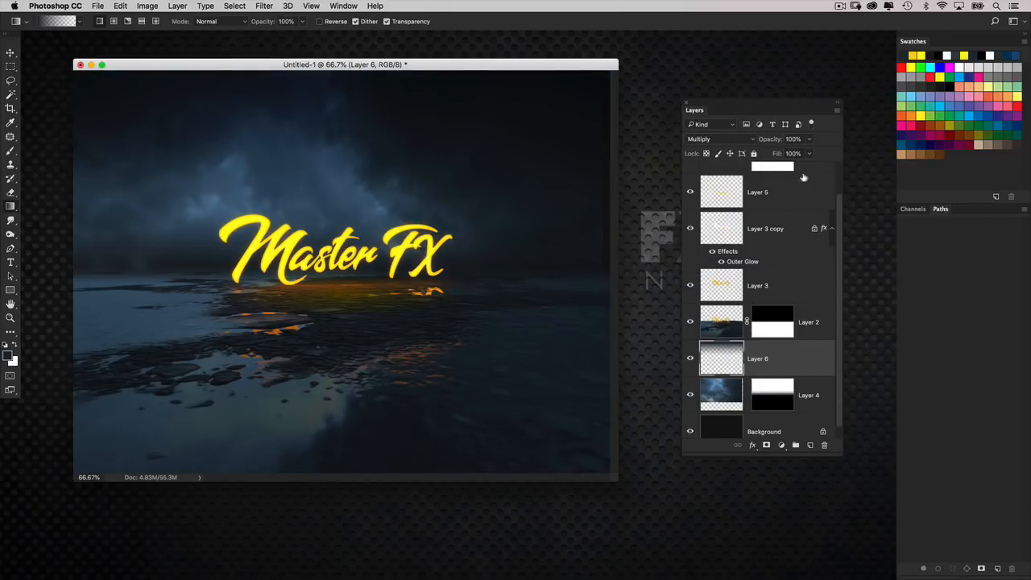
left_click(793, 139)
type("75")
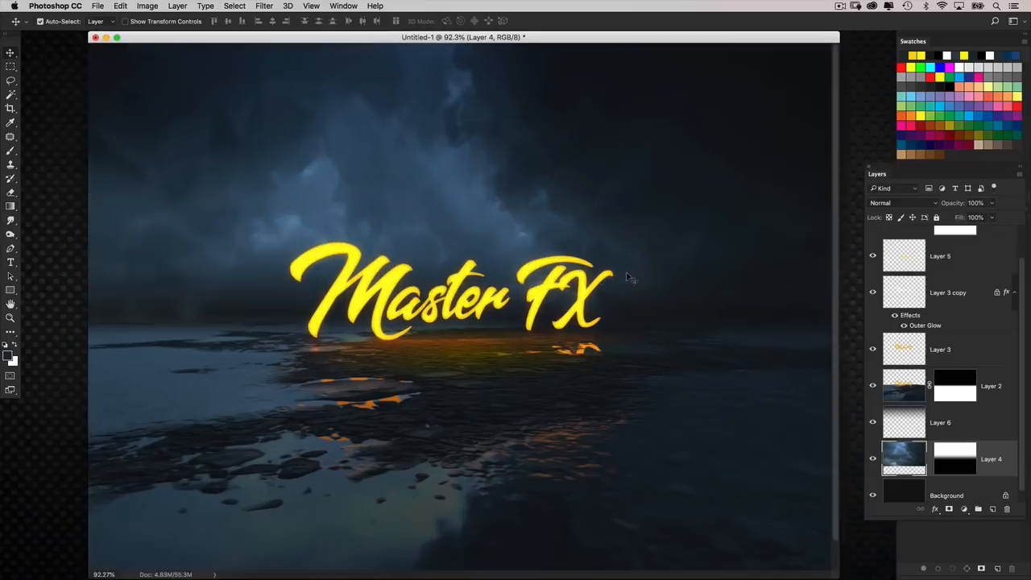
View the composite at 100% in full-screen mode without the interface.
key("super+1")
key("f")
key("f")
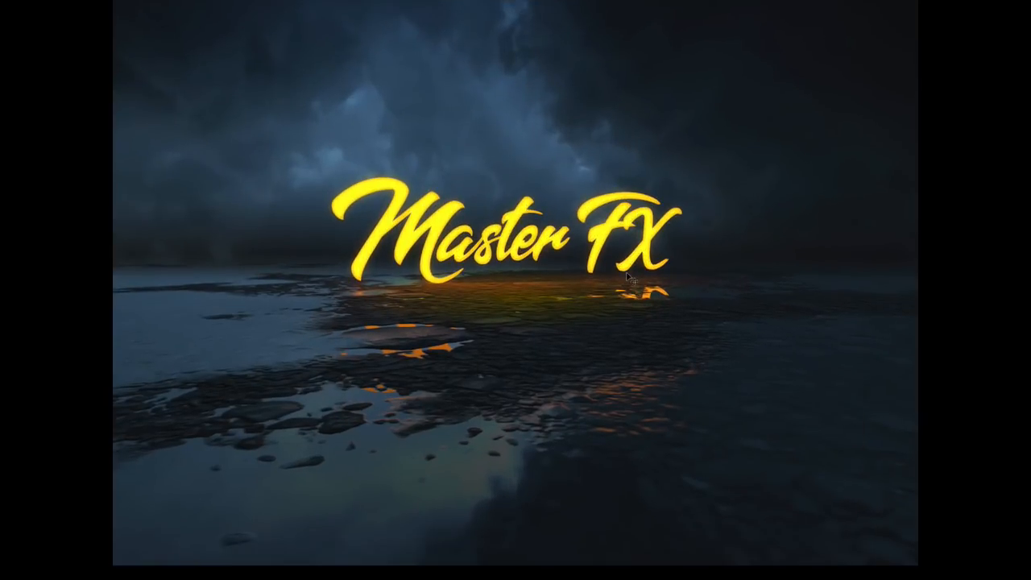